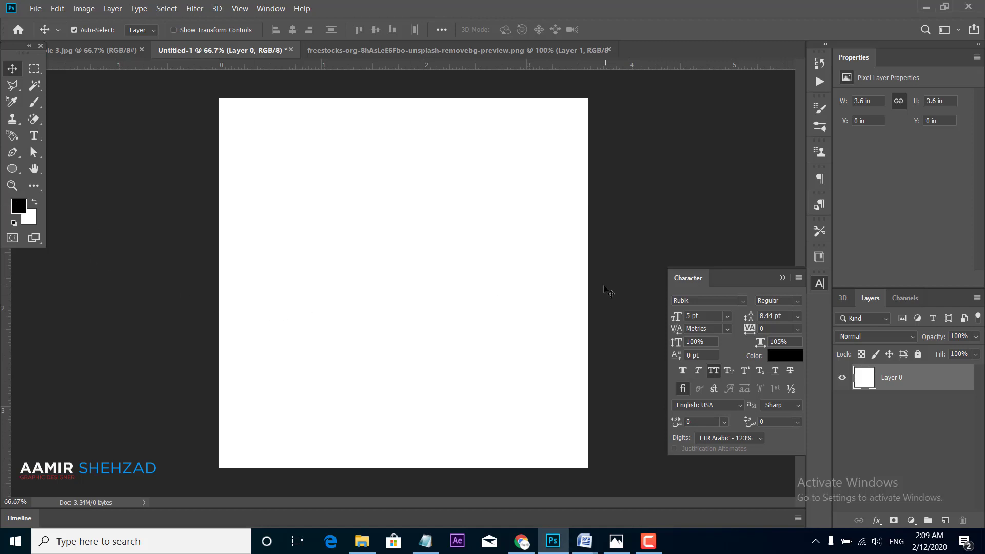
Step: Set the foreground colour to light pink and the background colour to muted red
{"action": "left_click", "coordinate": [26, 208]}
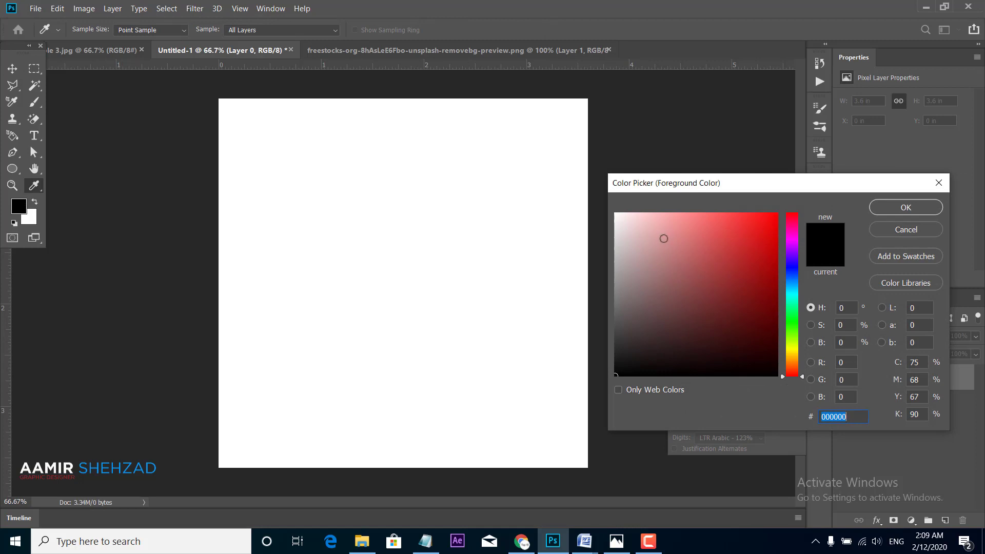
{"action": "left_click", "coordinate": [667, 237]}
{"action": "left_click", "coordinate": [899, 214]}
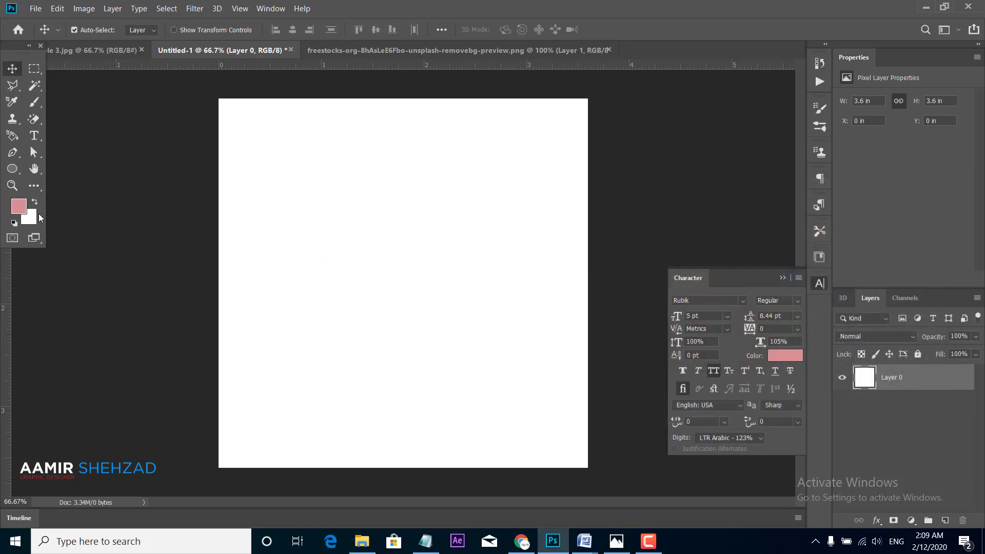
{"action": "left_click", "coordinate": [32, 219]}
{"action": "left_click", "coordinate": [683, 246]}
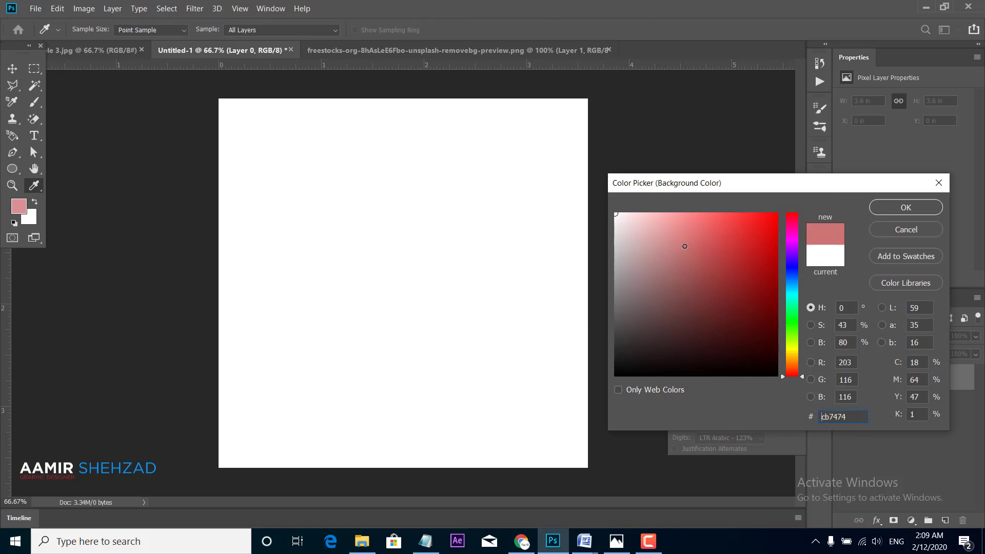
{"action": "left_click", "coordinate": [691, 261]}
{"action": "left_click", "coordinate": [882, 206]}
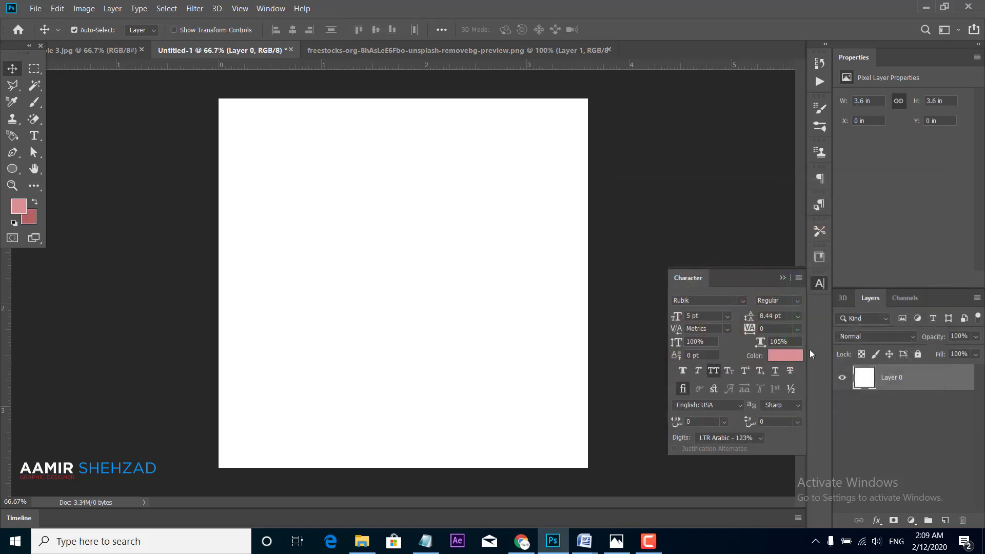
Step: Add a Foreground to Background Gradient Overlay to Layer 0
{"action": "left_click", "coordinate": [877, 520]}
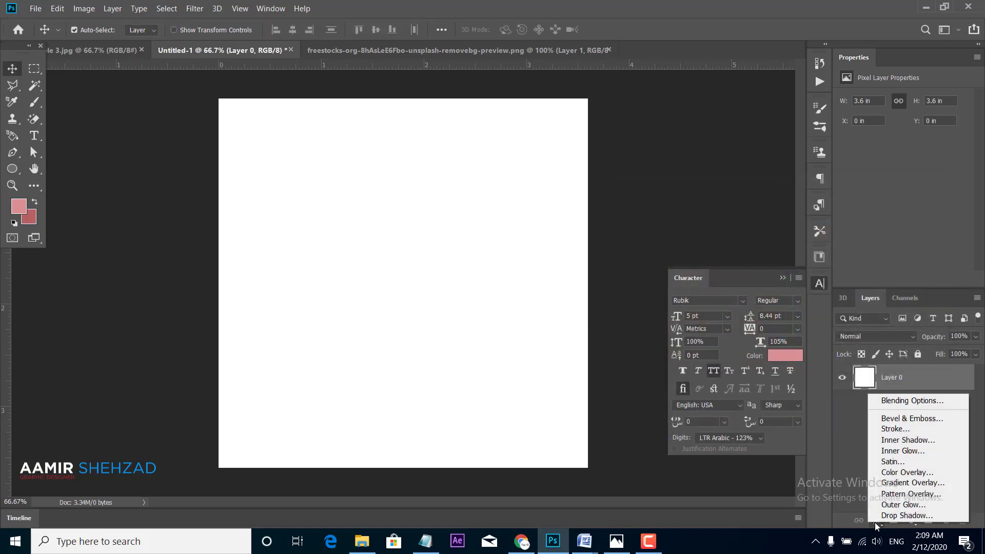
{"action": "left_click", "coordinate": [903, 483]}
{"action": "left_click", "coordinate": [718, 237]}
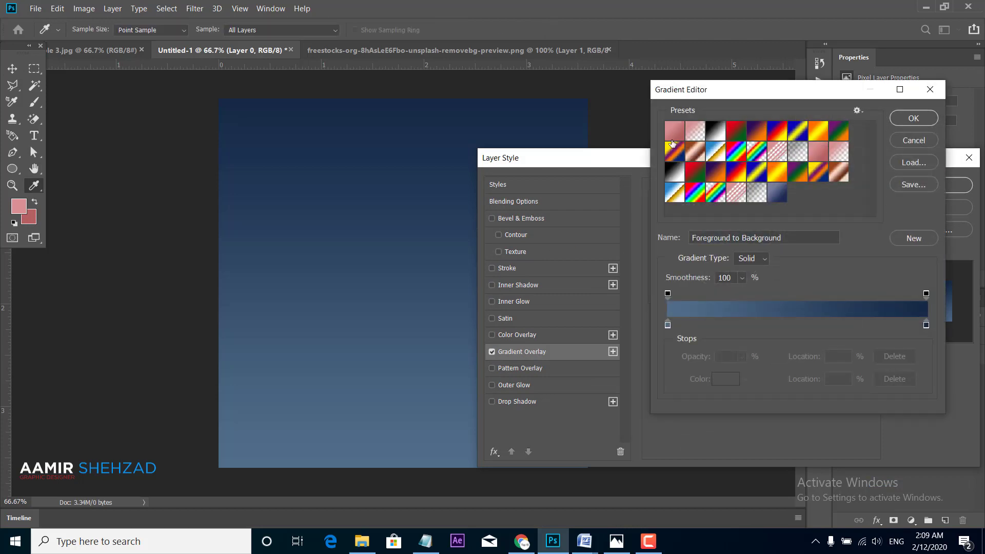
{"action": "left_click", "coordinate": [674, 133]}
{"action": "left_click", "coordinate": [917, 118]}
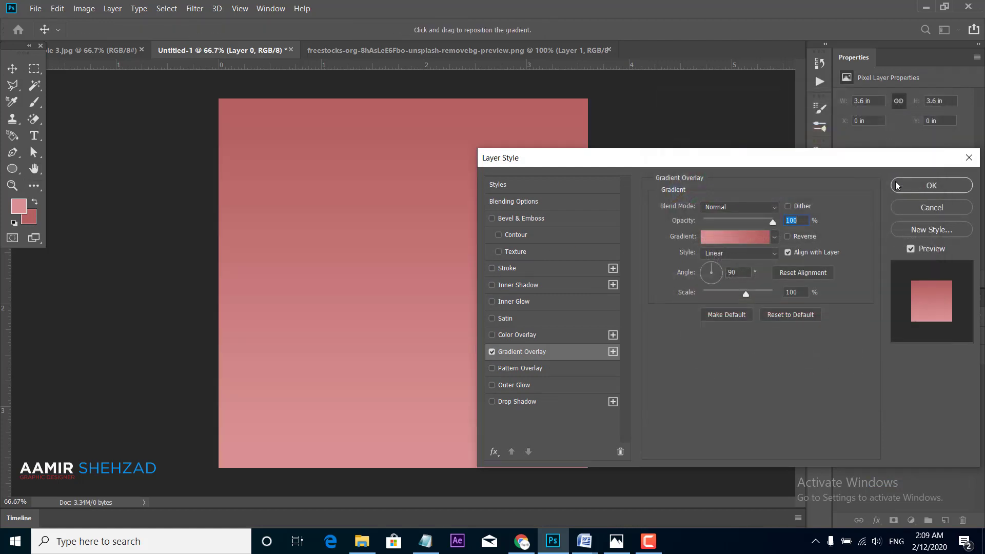
Step: Angle the gradient about -150°, darker lower left and lighter upper right, and apply it
{"action": "left_click_drag", "start_coordinate": [783, 158], "coordinate": [872, 104]}
{"action": "left_click_drag", "start_coordinate": [402, 170], "coordinate": [407, 275]}
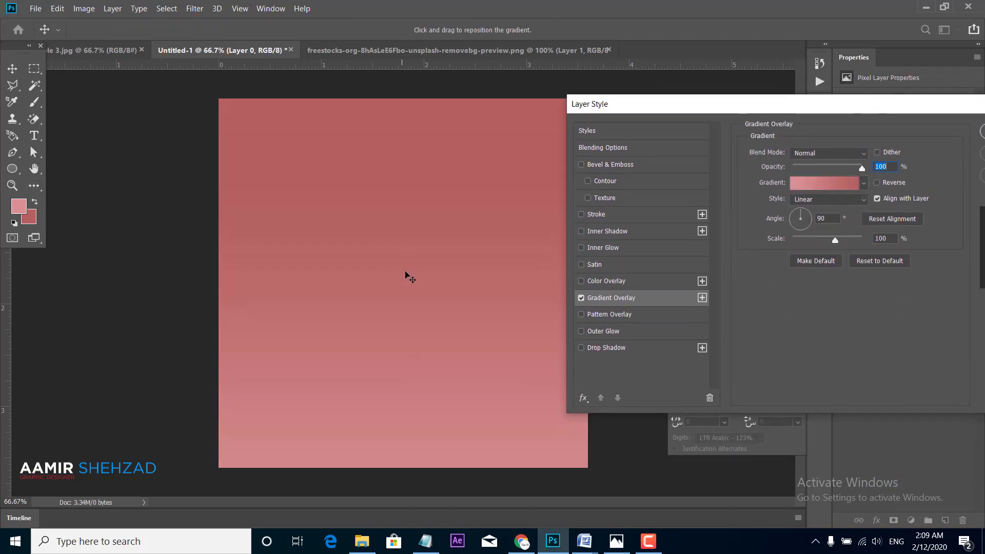
{"action": "mouse_move", "coordinate": [511, 236]}
{"action": "left_mouse_down"}
{"action": "mouse_move", "coordinate": [535, 147]}
{"action": "mouse_move", "coordinate": [385, 246]}
{"action": "mouse_move", "coordinate": [318, 309]}
{"action": "mouse_move", "coordinate": [257, 396]}
{"action": "left_mouse_up"}
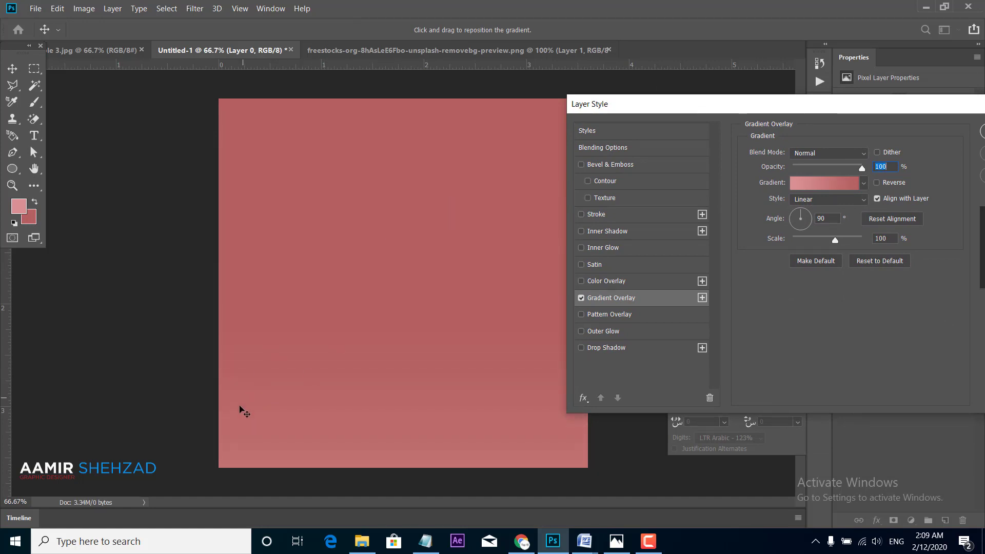
{"action": "mouse_move", "coordinate": [336, 354]}
{"action": "left_mouse_down"}
{"action": "mouse_move", "coordinate": [503, 211]}
{"action": "mouse_move", "coordinate": [534, 171]}
{"action": "left_mouse_up"}
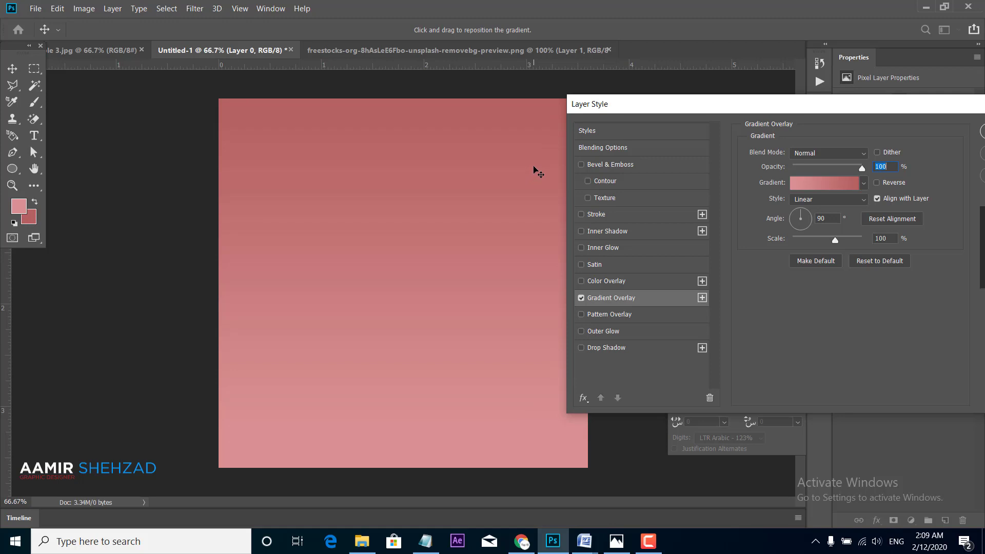
{"action": "mouse_move", "coordinate": [797, 214]}
{"action": "left_mouse_down"}
{"action": "mouse_move", "coordinate": [785, 216]}
{"action": "mouse_move", "coordinate": [792, 223]}
{"action": "left_mouse_up"}
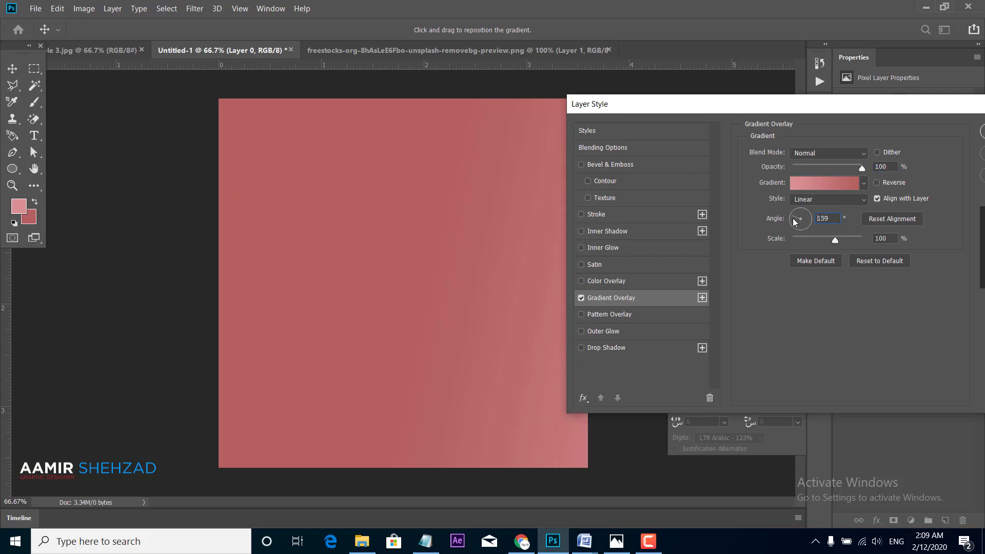
{"action": "left_click_drag", "start_coordinate": [419, 260], "coordinate": [323, 317]}
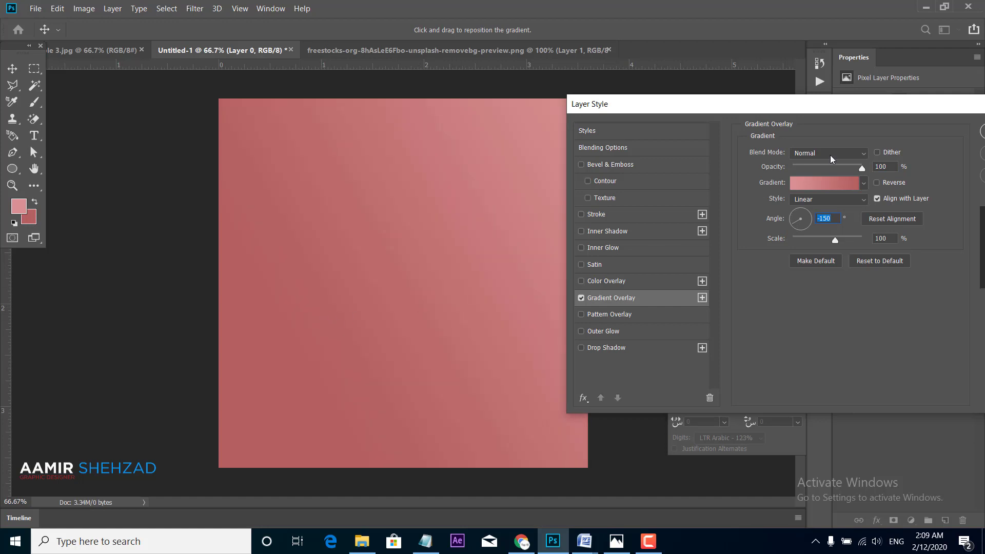
{"action": "left_click_drag", "start_coordinate": [717, 103], "coordinate": [345, 191]}
{"action": "left_click", "coordinate": [621, 228]}
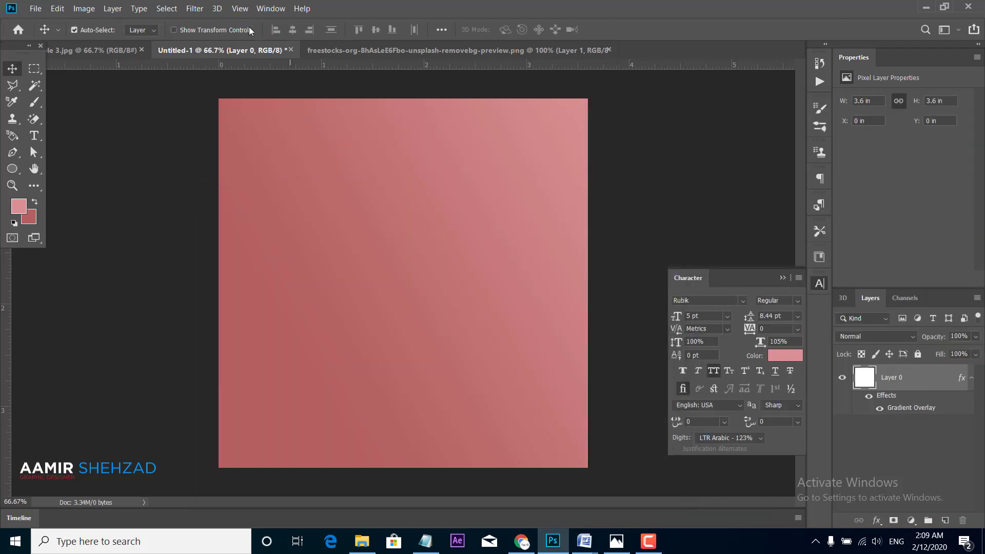
Step: Drag the woman cutout from the freestocks document onto the poster
{"action": "left_click", "coordinate": [334, 50]}
{"action": "mouse_move", "coordinate": [368, 223]}
{"action": "left_mouse_down"}
{"action": "mouse_move", "coordinate": [334, 209]}
{"action": "mouse_move", "coordinate": [392, 233]}
{"action": "left_mouse_up"}
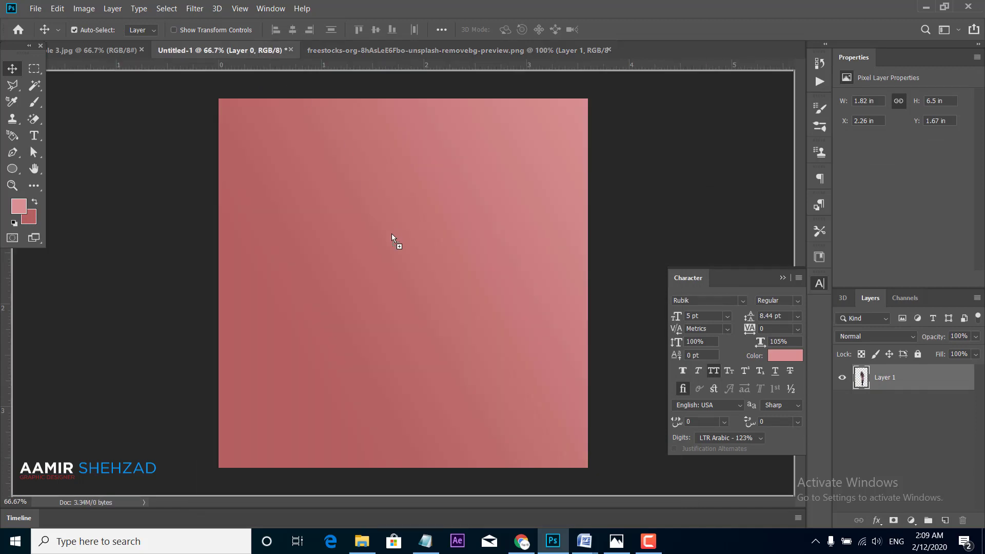
{"action": "left_click_drag", "start_coordinate": [393, 231], "coordinate": [362, 273]}
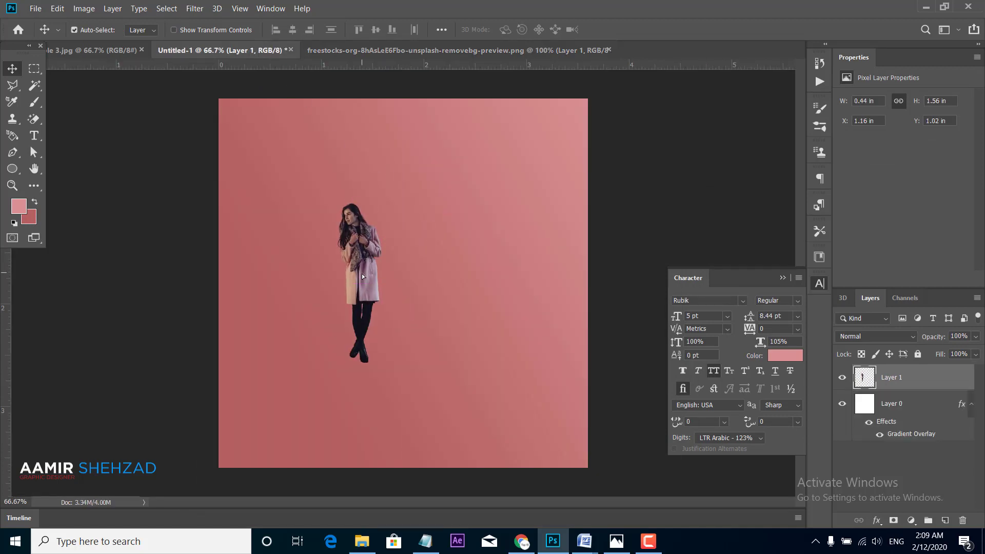
Step: Scale the woman proportionally to about 189% and nudge her slightly left
{"action": "key", "text": "ctrl+t"}
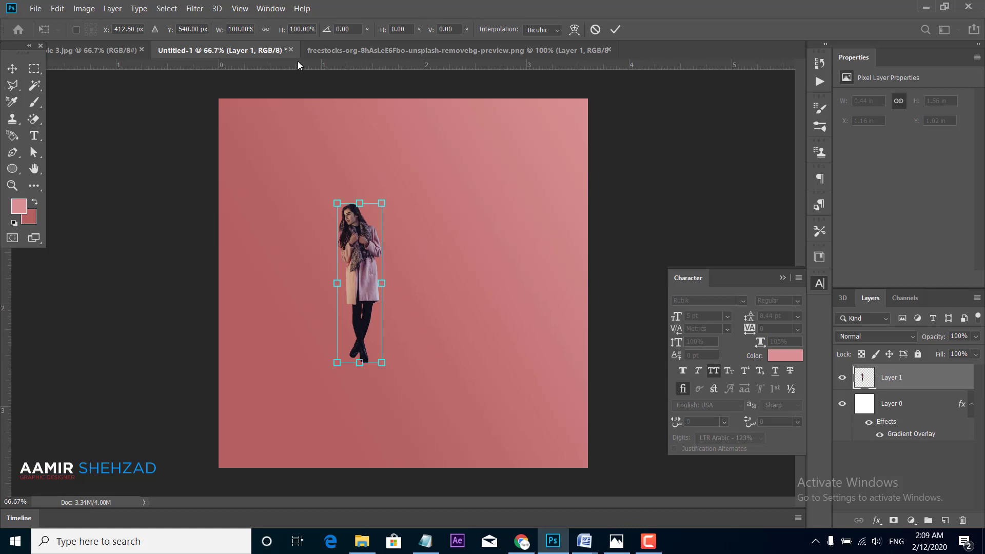
{"action": "left_click", "coordinate": [269, 28]}
{"action": "left_click_drag", "start_coordinate": [282, 34], "coordinate": [339, 30]}
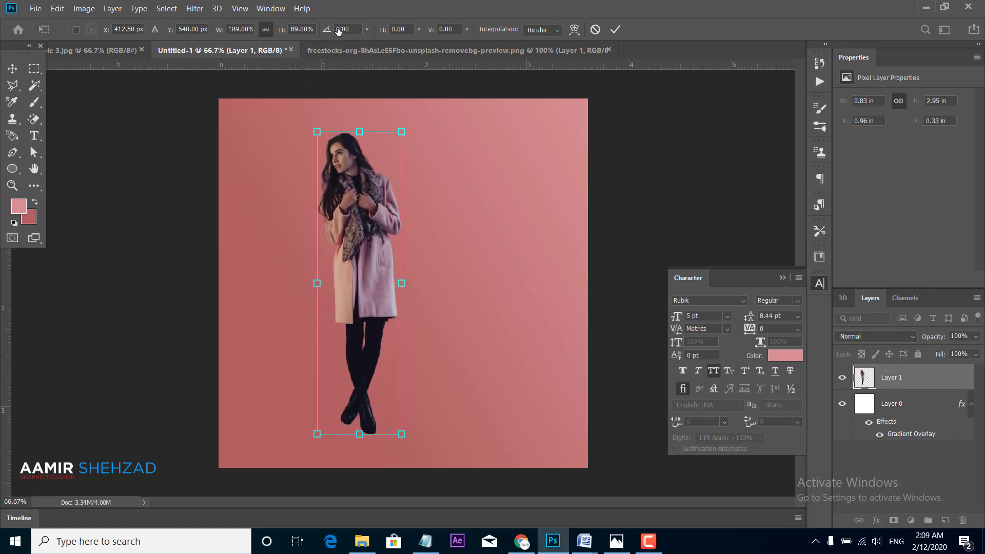
{"action": "key", "text": "Return"}
{"action": "left_click_drag", "start_coordinate": [366, 225], "coordinate": [349, 222]}
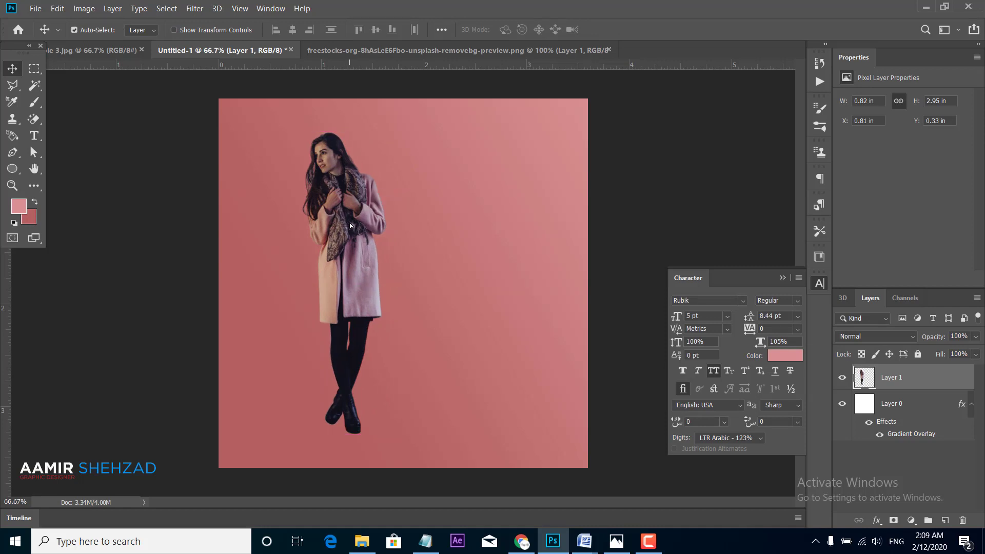
Step: Paste the word 'hot' from the notes as a text layer right of the woman
{"action": "left_click", "coordinate": [424, 540]}
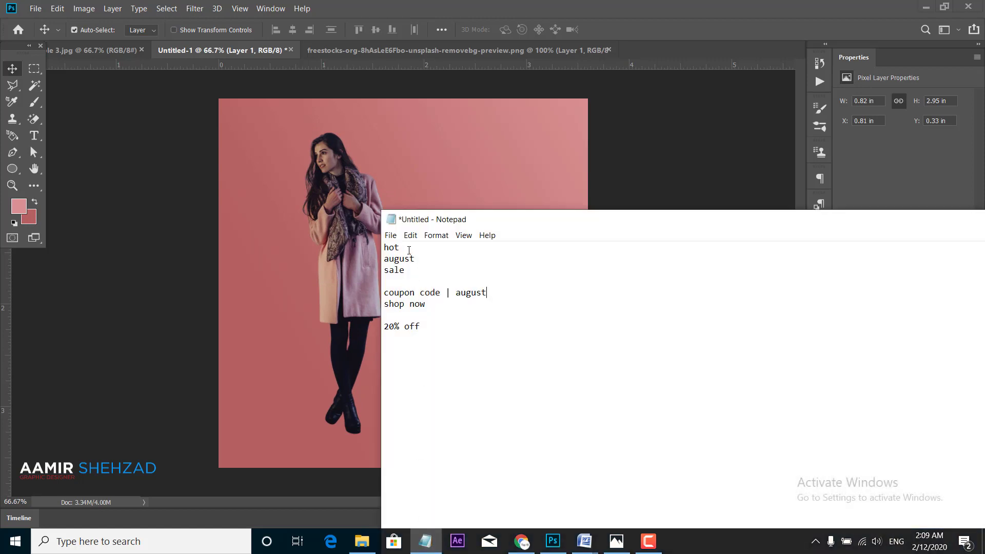
{"action": "left_click_drag", "start_coordinate": [408, 250], "coordinate": [377, 248]}
{"action": "key", "text": "alt+Tab"}
{"action": "key", "text": "t"}
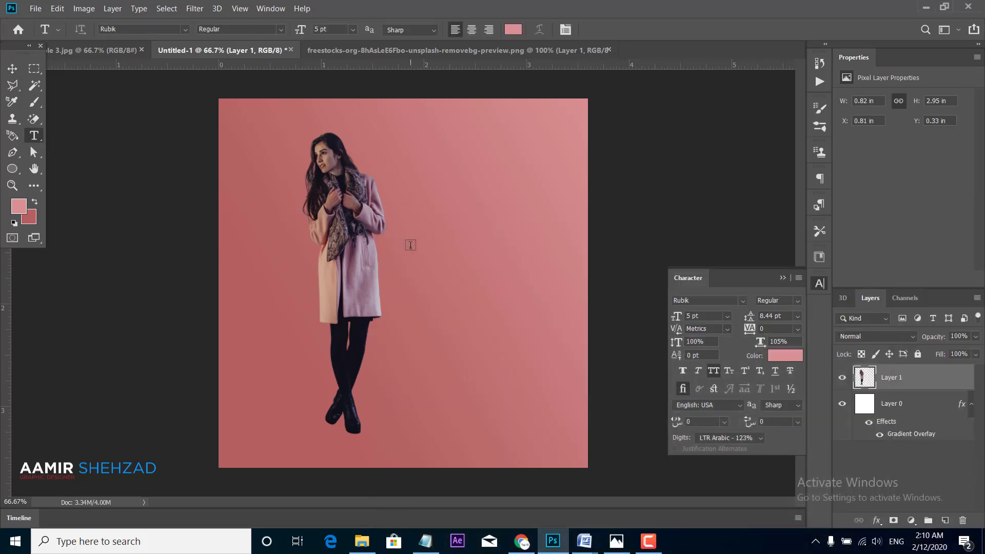
{"action": "left_click", "coordinate": [410, 245]}
{"action": "key", "text": "ctrl+v"}
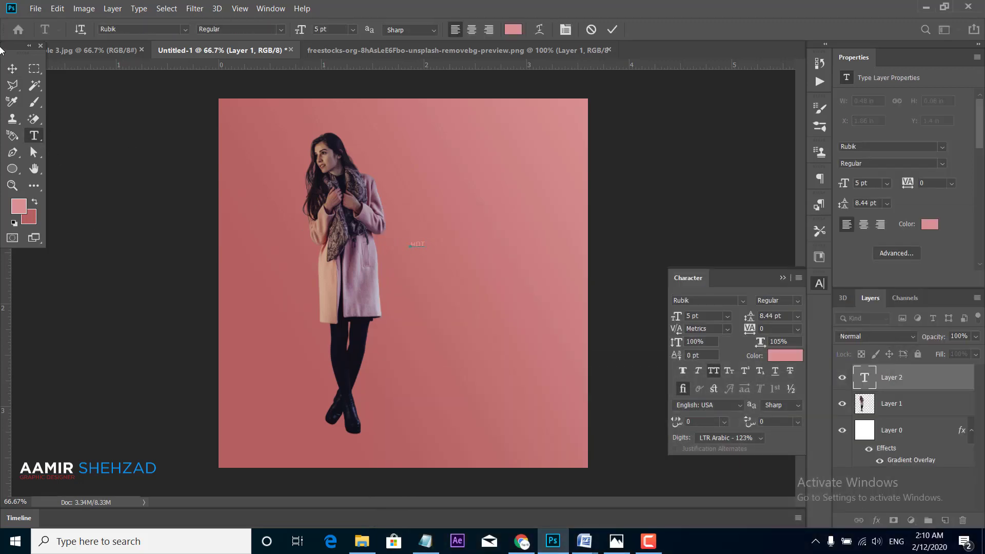
{"action": "left_click", "coordinate": [13, 68]}
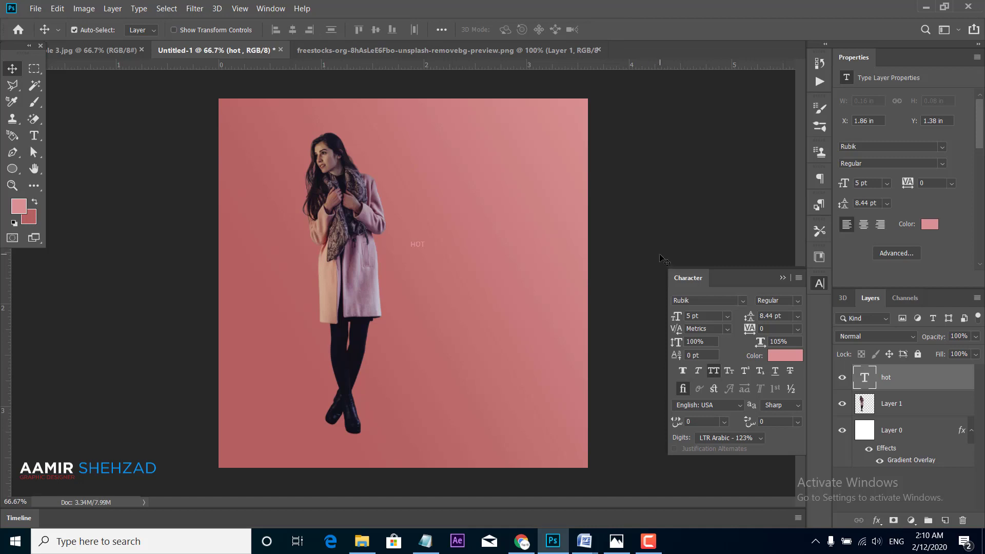
Step: Colour the HOT text orange (e29b13)
{"action": "left_click", "coordinate": [789, 358]}
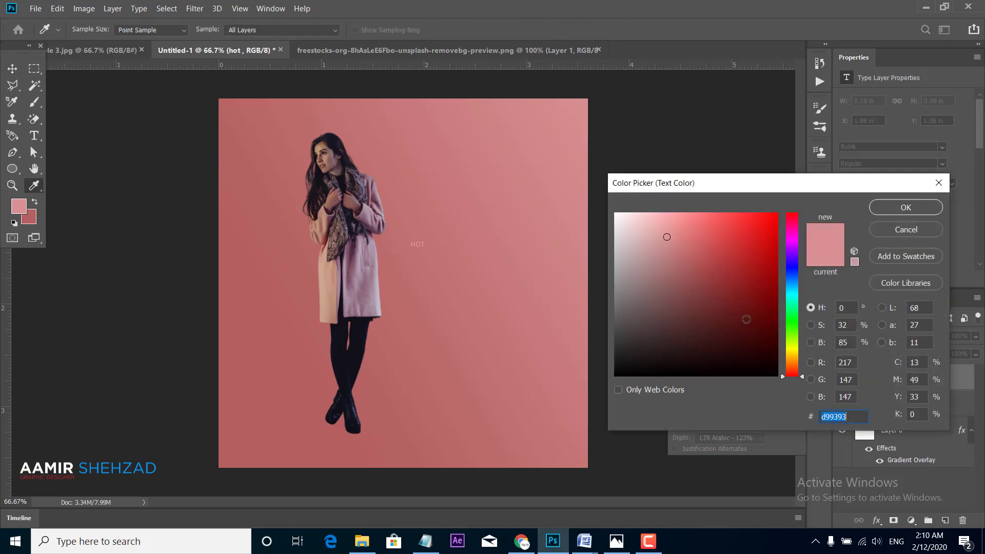
{"action": "left_click", "coordinate": [683, 225]}
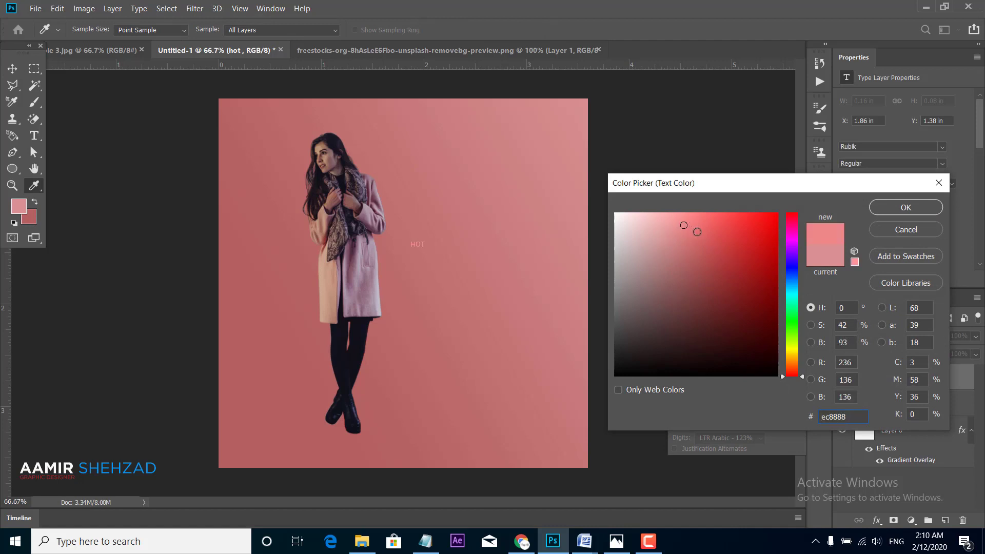
{"action": "left_click_drag", "start_coordinate": [783, 371], "coordinate": [784, 358]}
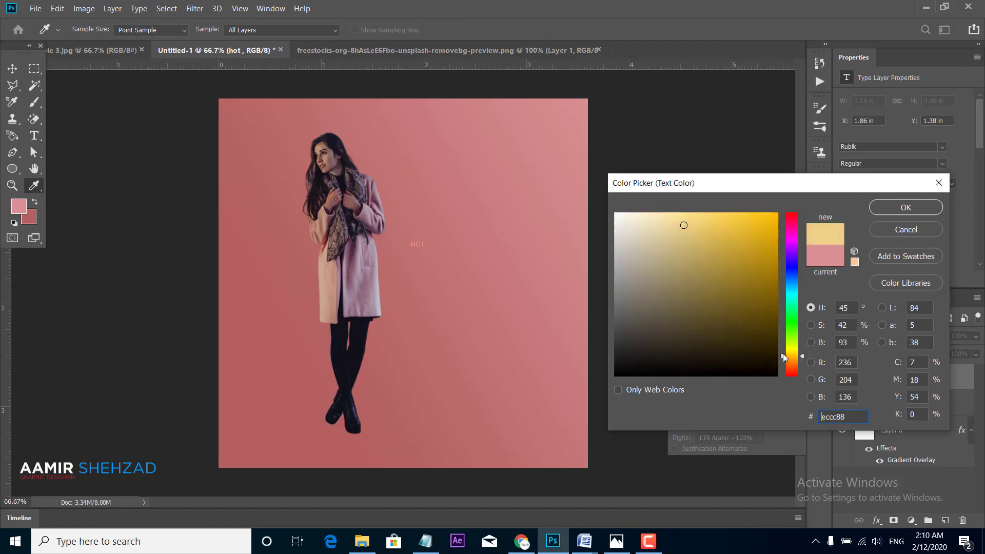
{"action": "left_click", "coordinate": [764, 232]}
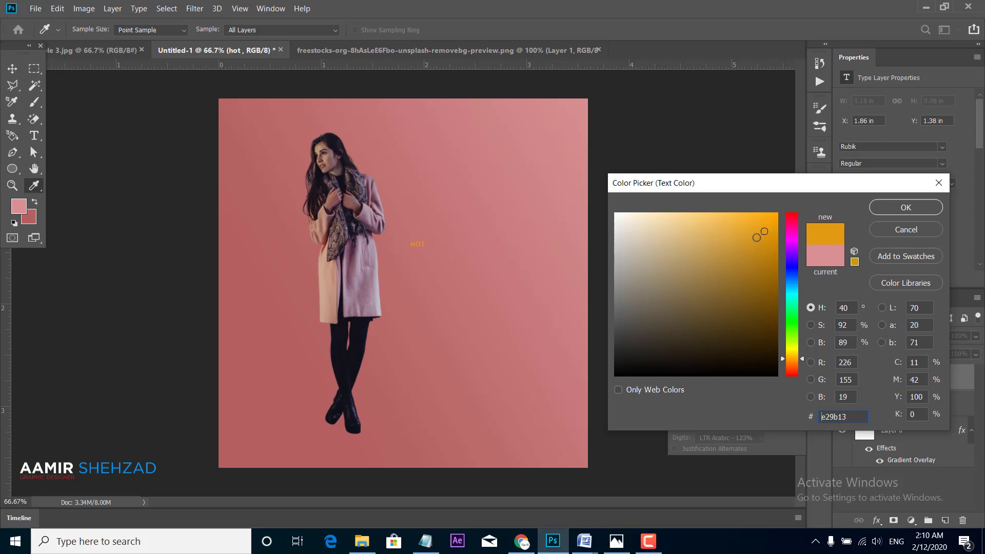
{"action": "left_click", "coordinate": [876, 211]}
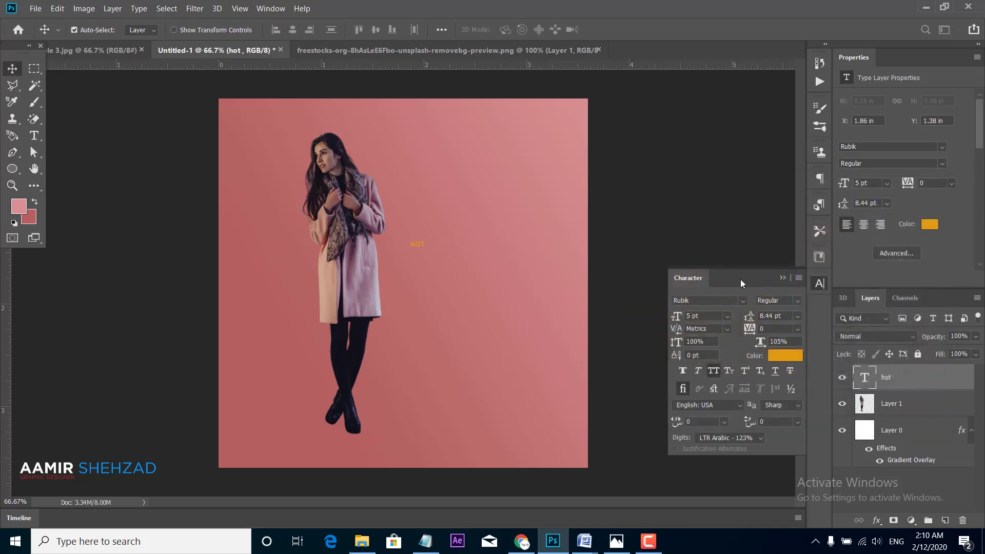
Step: Enlarge HOT to 16 pt, move it up-right, and apply the Againts font
{"action": "left_click_drag", "start_coordinate": [676, 314], "coordinate": [681, 312]}
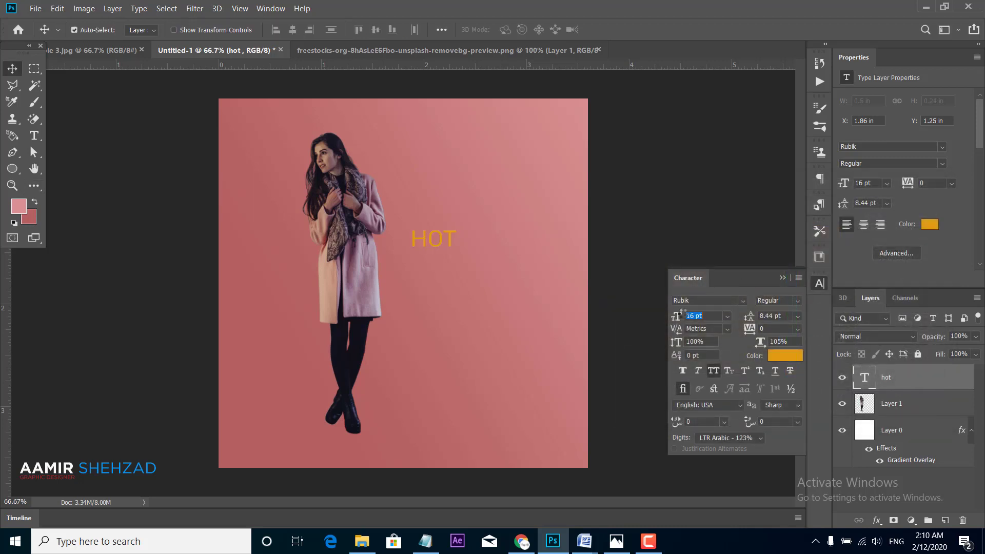
{"action": "left_click_drag", "start_coordinate": [445, 237], "coordinate": [460, 202]}
{"action": "left_click", "coordinate": [747, 305]}
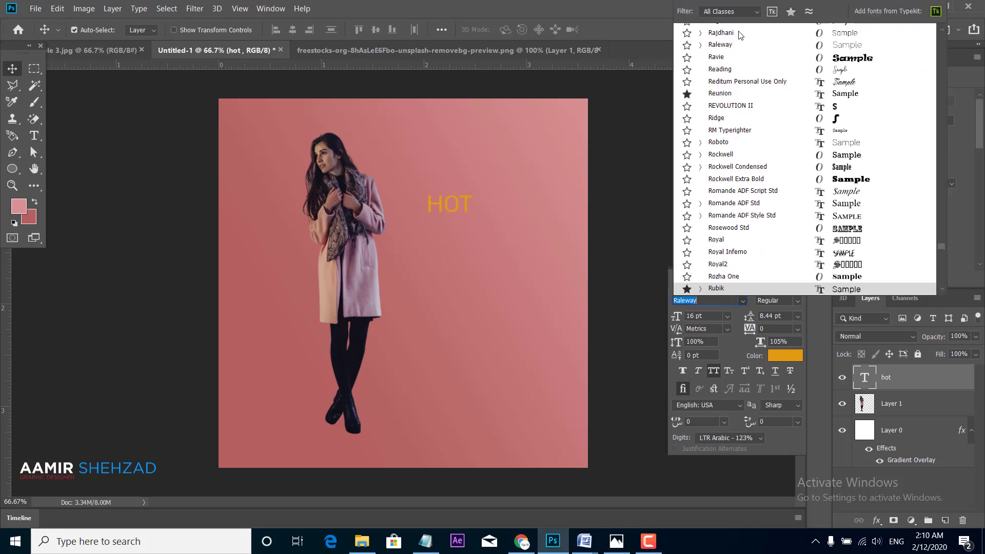
{"action": "key", "text": "Up"}
{"action": "key", "text": "Up"}
{"action": "key", "text": "Up"}
{"action": "left_click_drag", "start_coordinate": [943, 244], "coordinate": [940, 39]}
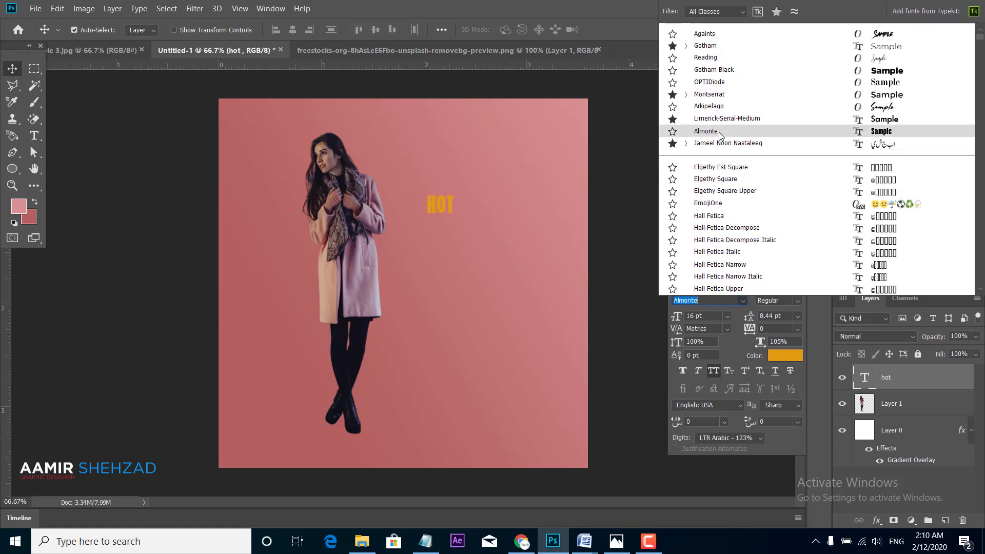
{"action": "left_click", "coordinate": [723, 38]}
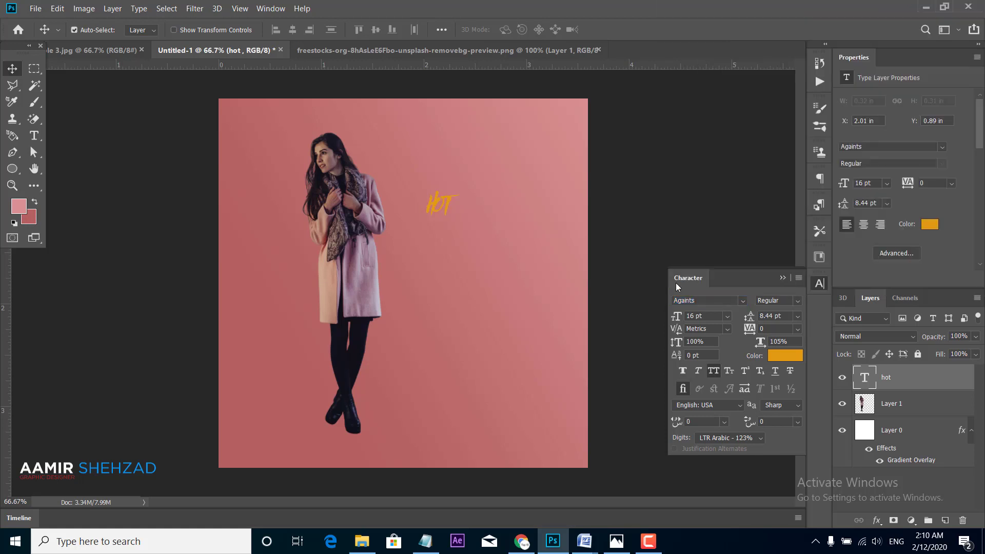
Step: Set HOT in all caps and raise its size from 32 to 35 pt
{"action": "left_click", "coordinate": [712, 373]}
{"action": "left_click", "coordinate": [690, 316]}
{"action": "type", "text": "32"}
{"action": "key", "text": "Return"}
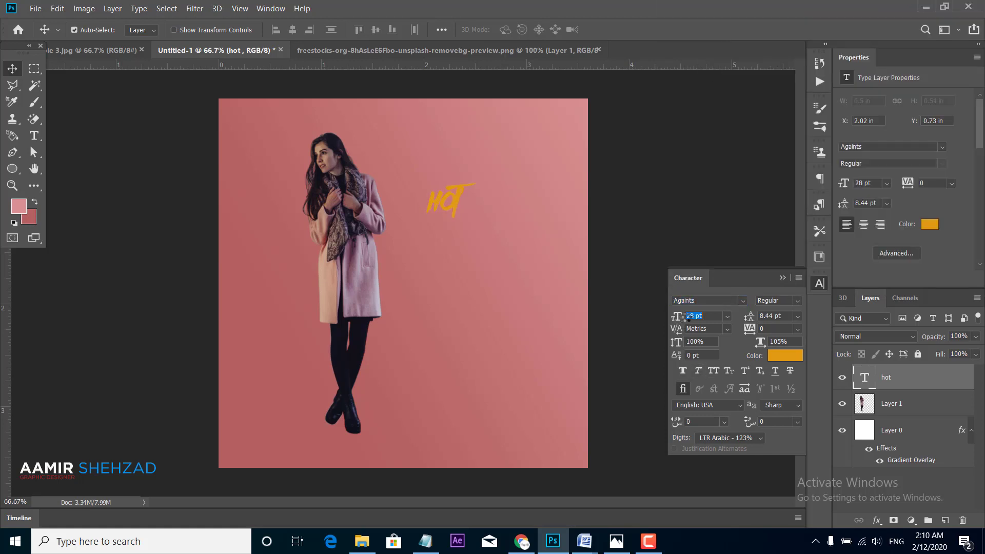
{"action": "key", "text": "Up"}
{"action": "key", "text": "Up"}
{"action": "key", "text": "Up"}
{"action": "key", "text": "Return"}
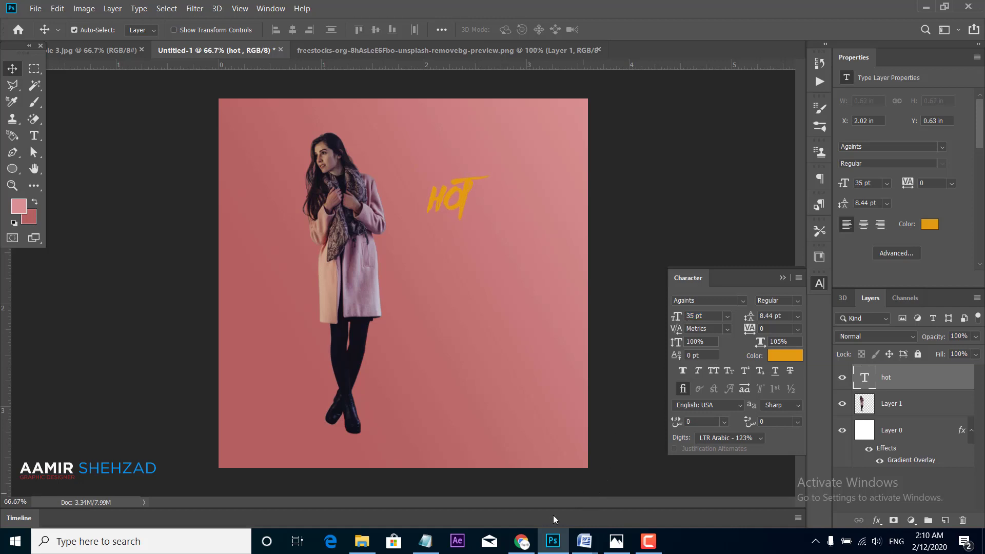
{"action": "left_click", "coordinate": [425, 541]}
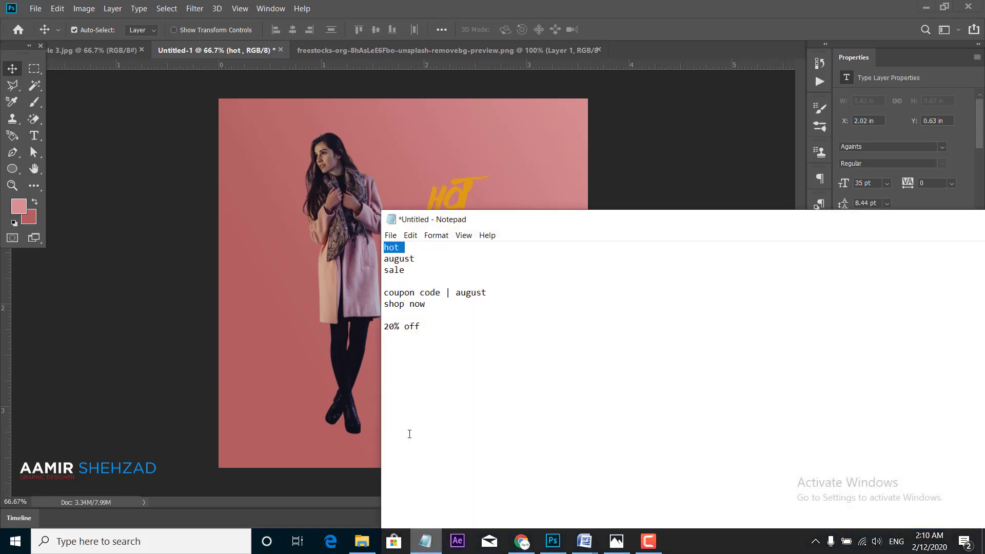
Step: Paste the word 'august' from the notes as a new text layer on the canvas
{"action": "left_click_drag", "start_coordinate": [416, 259], "coordinate": [383, 258]}
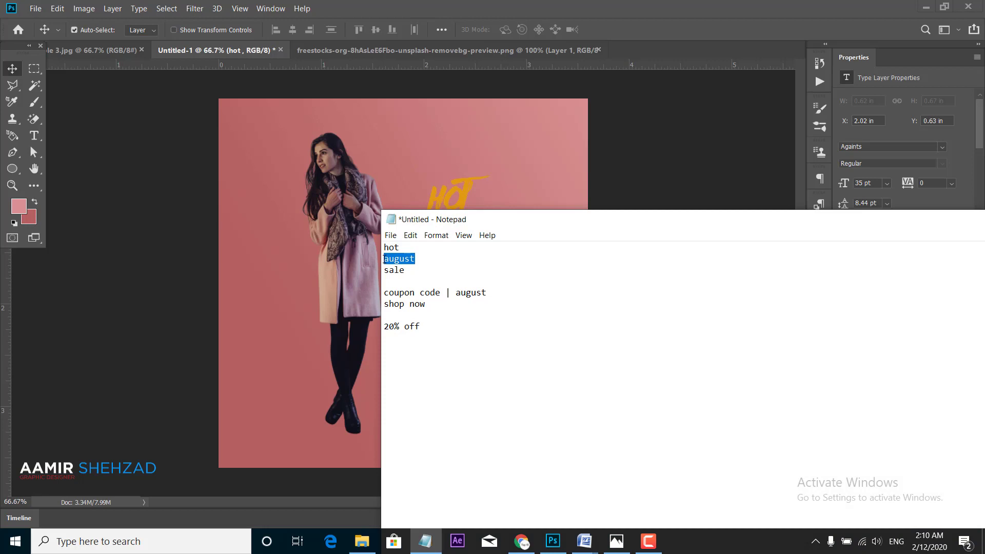
{"action": "left_click", "coordinate": [425, 541]}
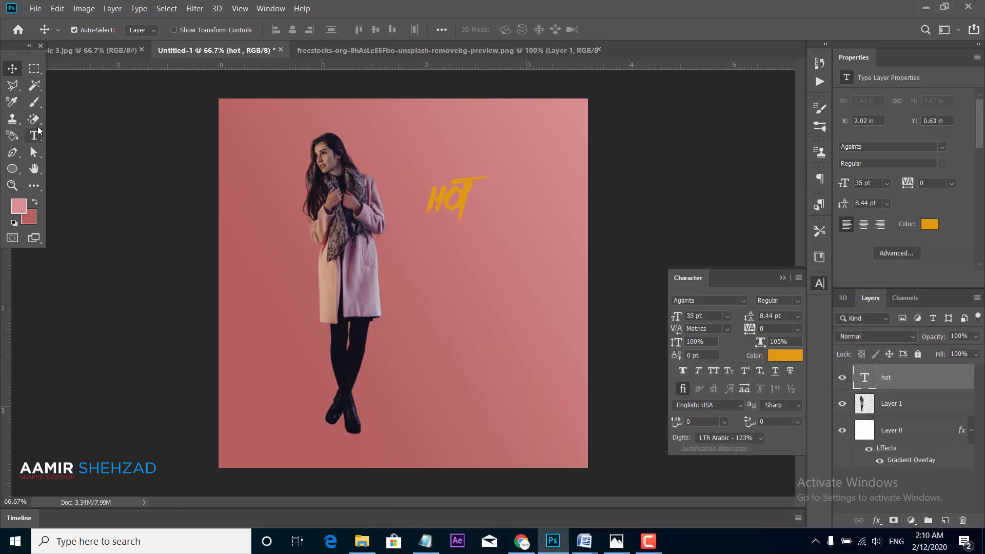
{"action": "key", "text": "t"}
{"action": "left_click", "coordinate": [454, 363]}
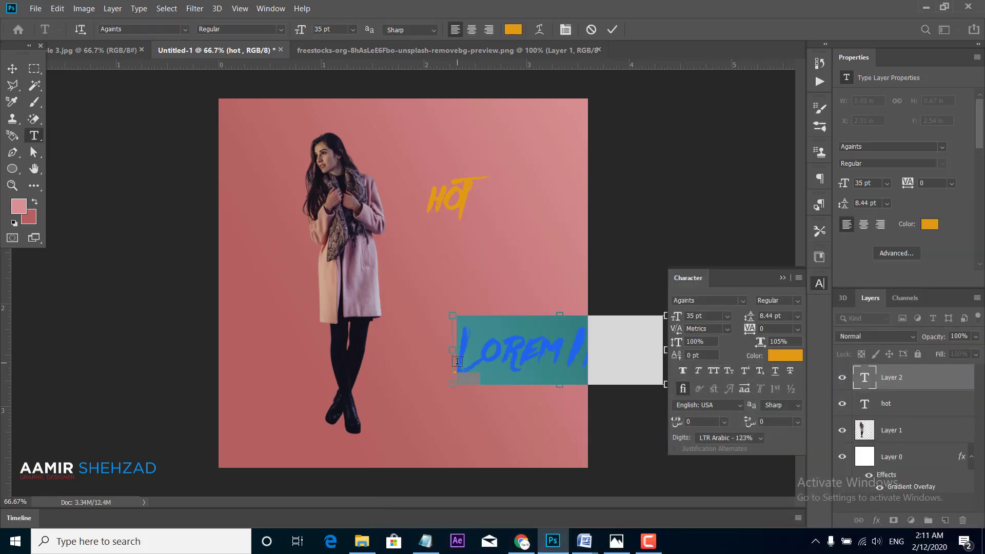
{"action": "type", "text": "AUGUST"}
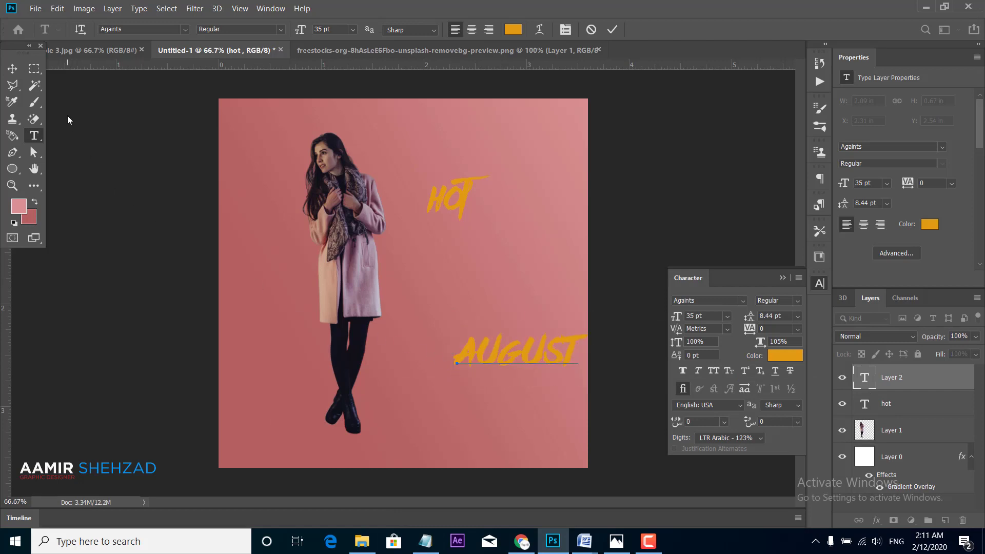
{"action": "left_click", "coordinate": [12, 68]}
Step: Set AUGUST in Gotham Black all caps and shrink it to 19 pt
{"action": "left_click", "coordinate": [747, 303]}
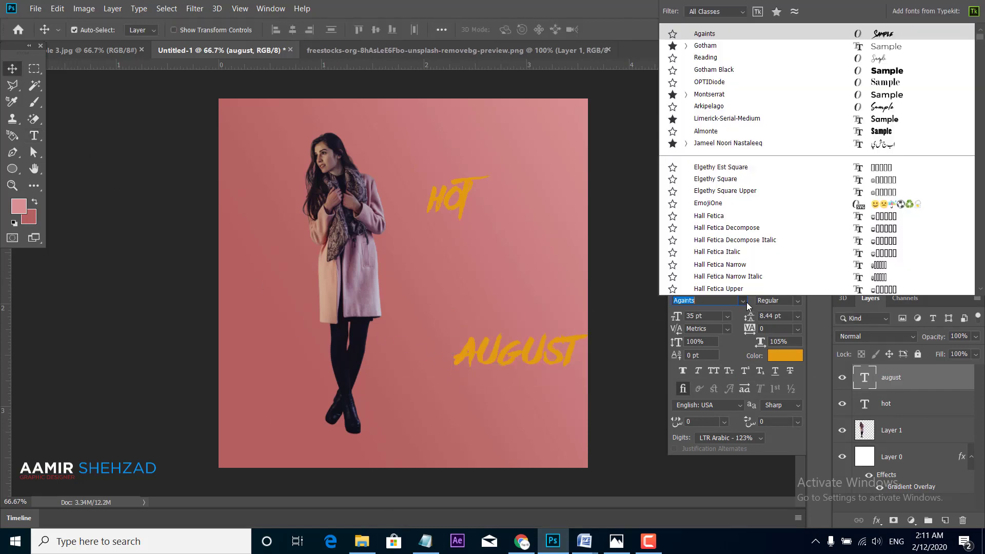
{"action": "left_click", "coordinate": [715, 69]}
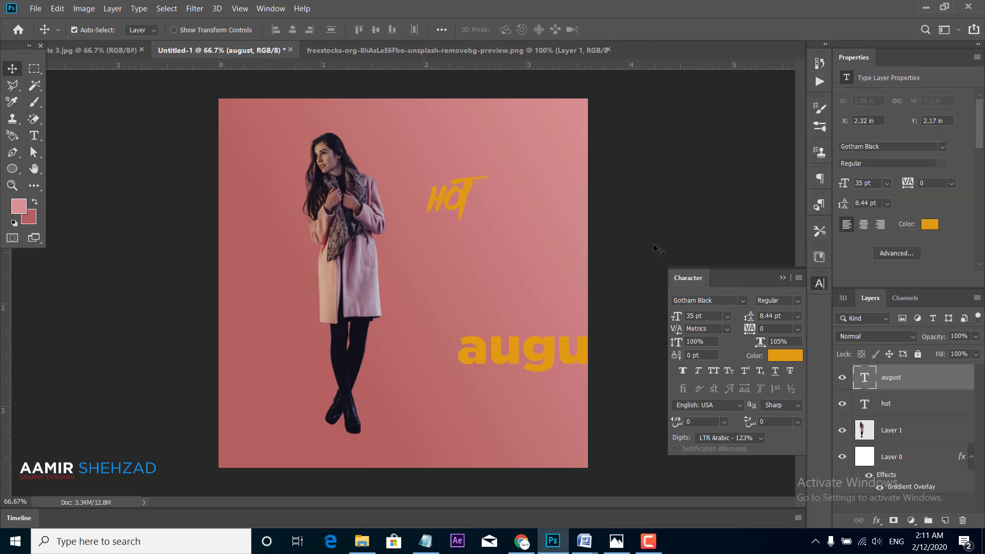
{"action": "left_click", "coordinate": [713, 371]}
{"action": "left_click_drag", "start_coordinate": [677, 316], "coordinate": [662, 318]}
Step: Move AUGUST just beneath HOT and recolour it red
{"action": "left_click_drag", "start_coordinate": [527, 361], "coordinate": [491, 232]}
{"action": "left_click", "coordinate": [777, 355]}
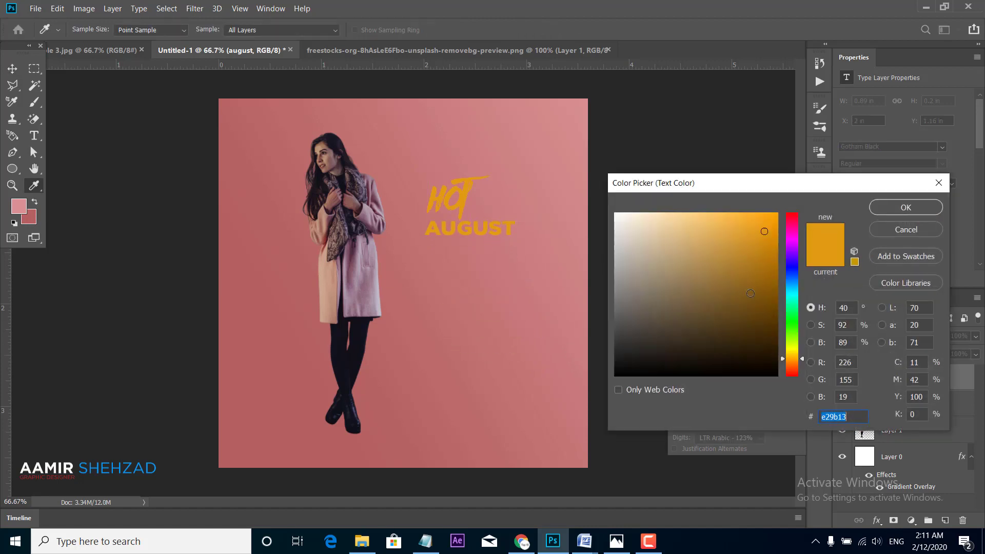
{"action": "left_click", "coordinate": [791, 219]}
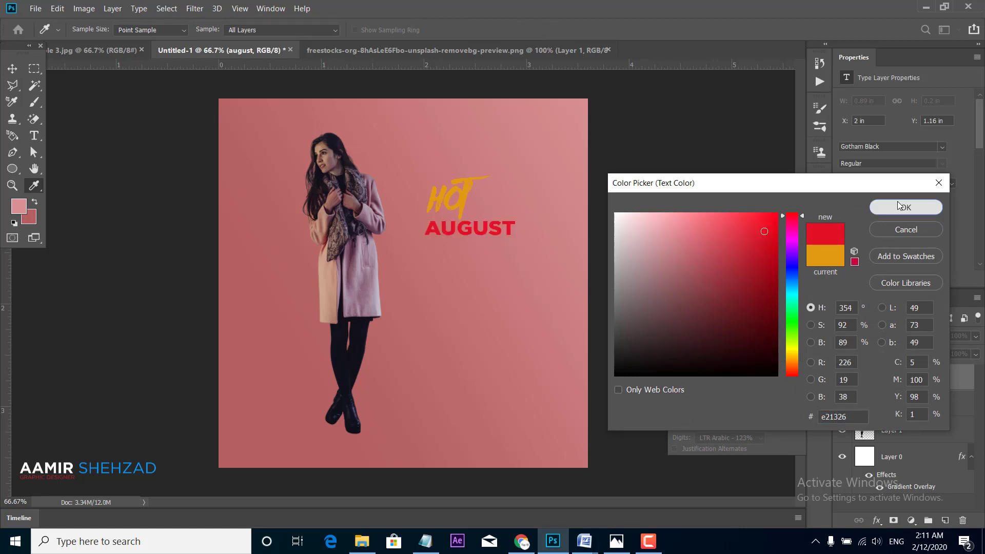
{"action": "left_click", "coordinate": [897, 200]}
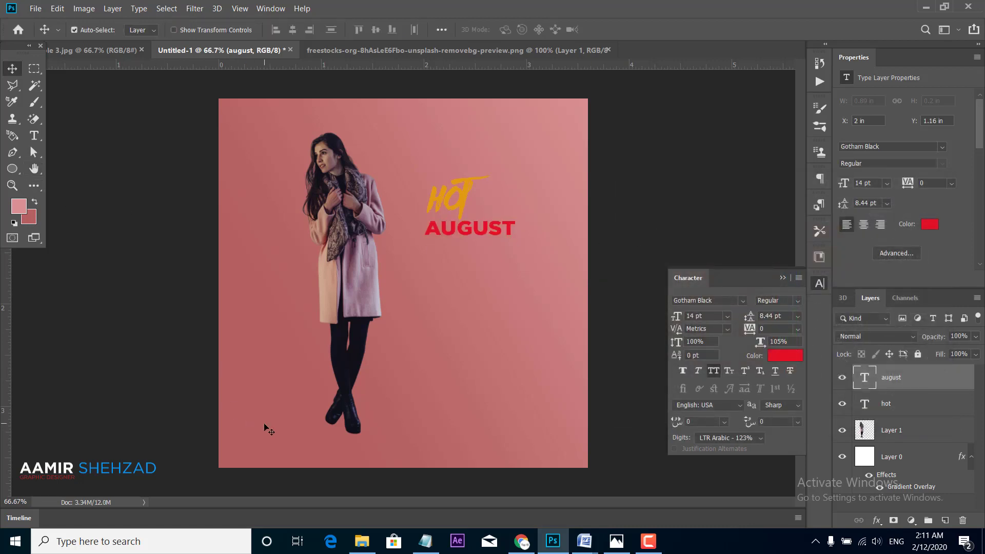
Step: Paste the word 'sale' from the notes as a new text layer under AUGUST
{"action": "left_click", "coordinate": [425, 541]}
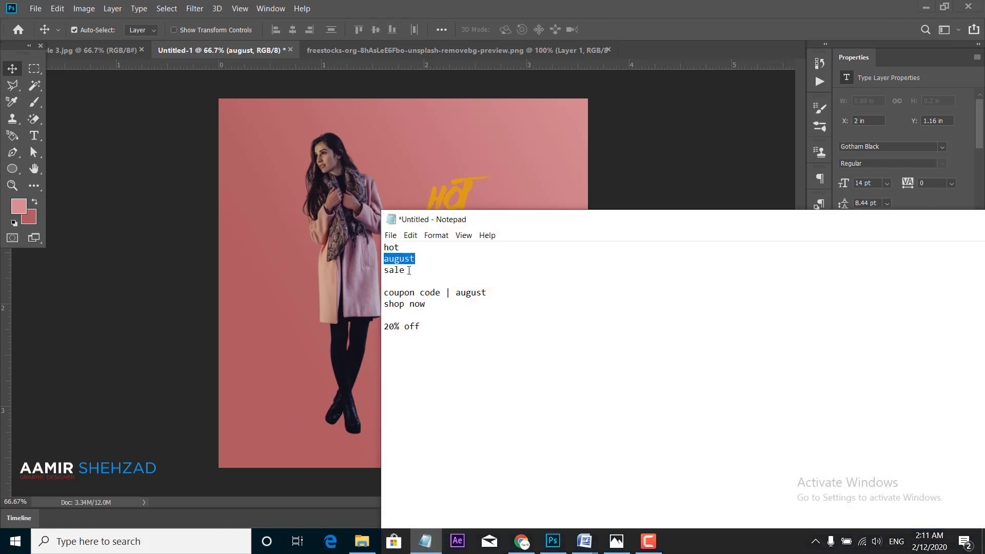
{"action": "left_click_drag", "start_coordinate": [408, 271], "coordinate": [387, 270]}
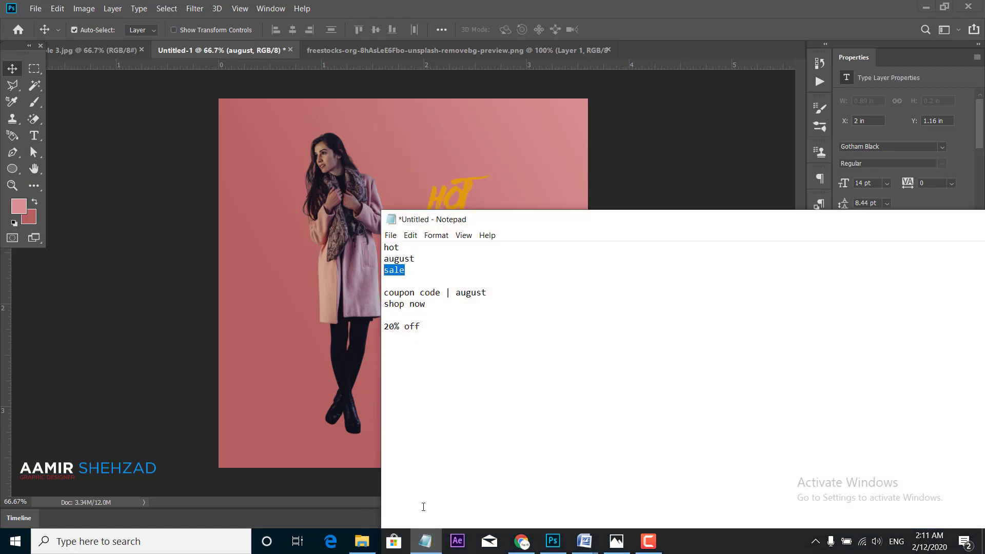
{"action": "left_click", "coordinate": [425, 541]}
{"action": "left_click", "coordinate": [34, 135]}
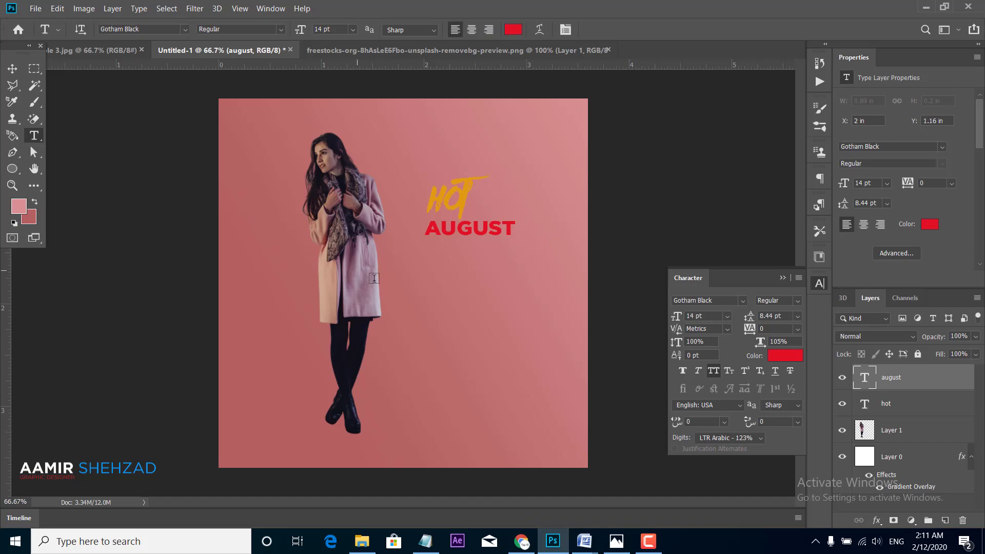
{"action": "left_click", "coordinate": [390, 287]}
{"action": "type", "text": "sale"}
{"action": "left_click", "coordinate": [15, 72]}
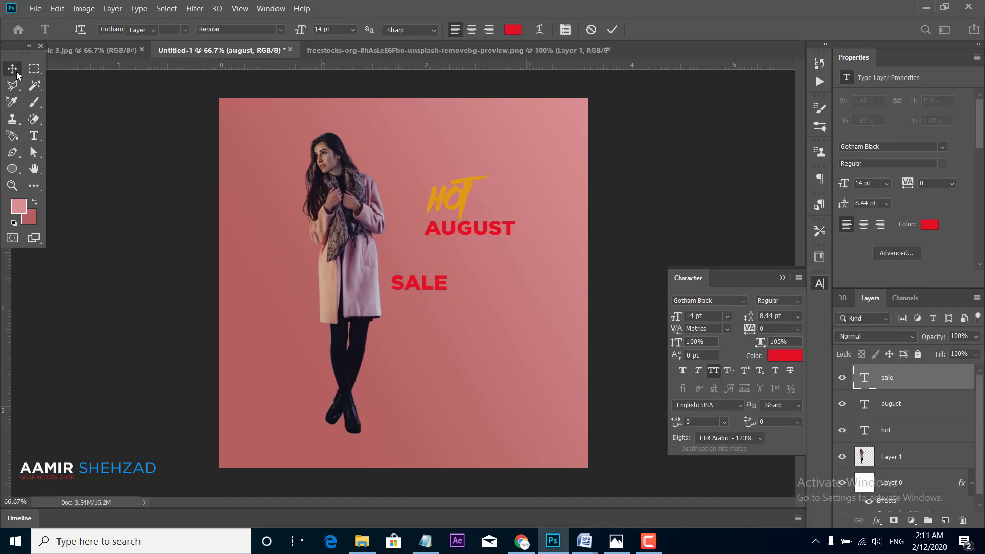
{"action": "left_click_drag", "start_coordinate": [414, 284], "coordinate": [456, 258]}
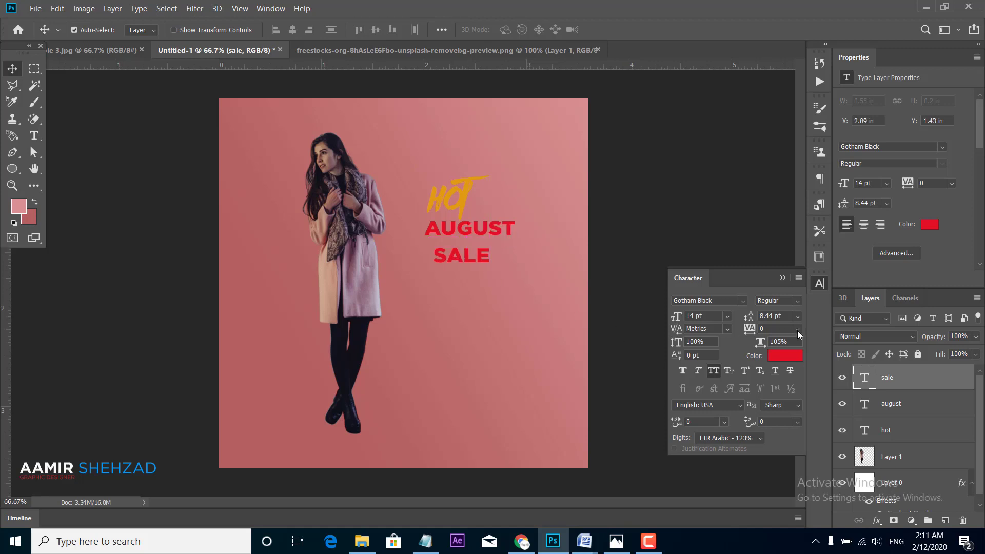
Step: Set SALE in Gotham Book at 21 pt, lined up under AUGUST
{"action": "left_click", "coordinate": [796, 301]}
{"action": "left_click", "coordinate": [798, 306]}
{"action": "left_click", "coordinate": [742, 301]}
{"action": "left_click", "coordinate": [742, 65]}
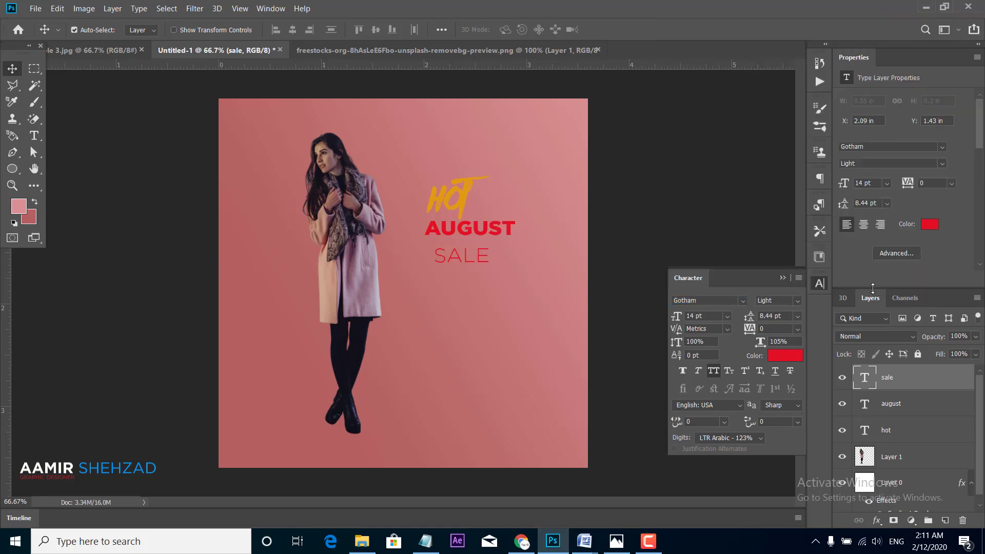
{"action": "left_click", "coordinate": [799, 302]}
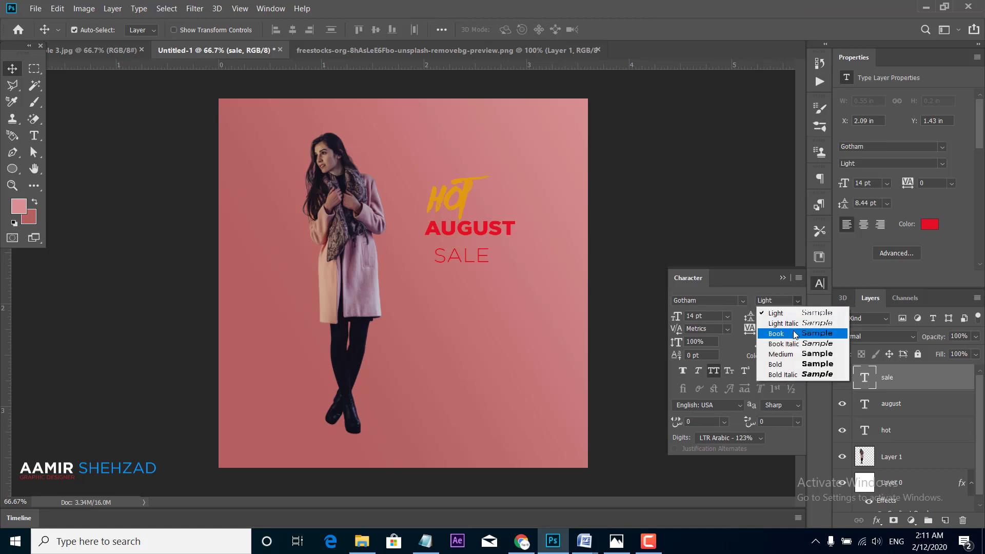
{"action": "left_click", "coordinate": [766, 326]}
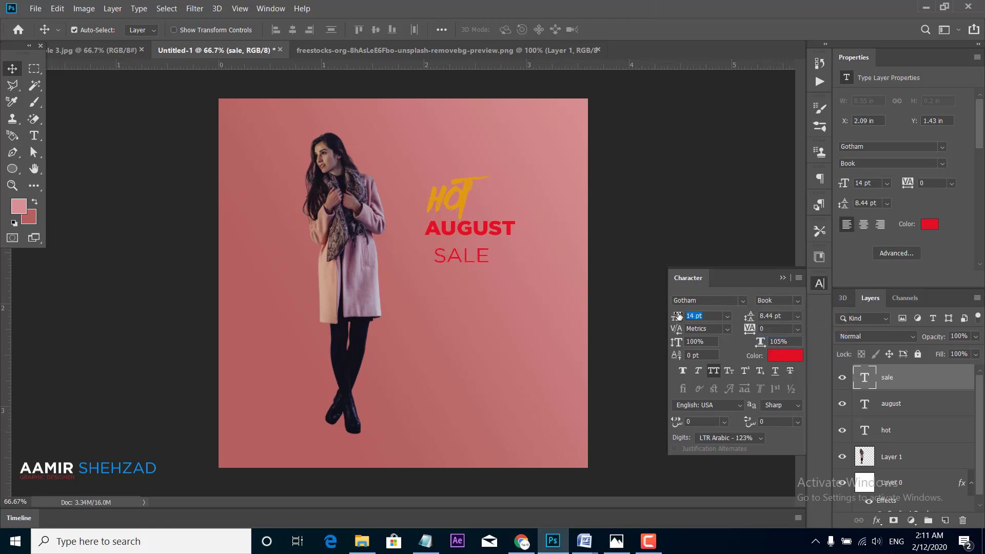
{"action": "left_click_drag", "start_coordinate": [674, 315], "coordinate": [682, 314]}
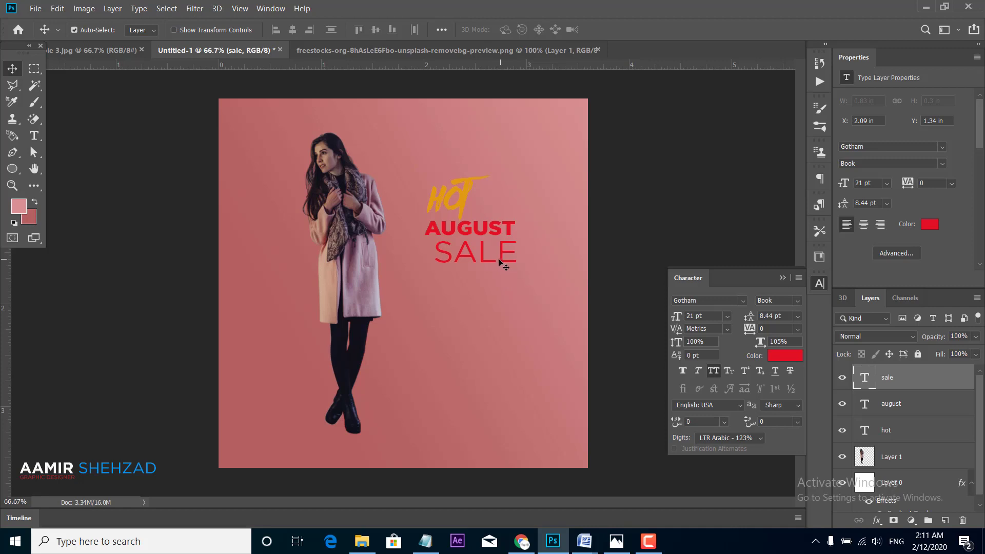
{"action": "left_click_drag", "start_coordinate": [502, 261], "coordinate": [495, 262]}
Step: Colour SALE dark navy sampled from the woman's leggings and nudge it up
{"action": "left_click", "coordinate": [784, 355]}
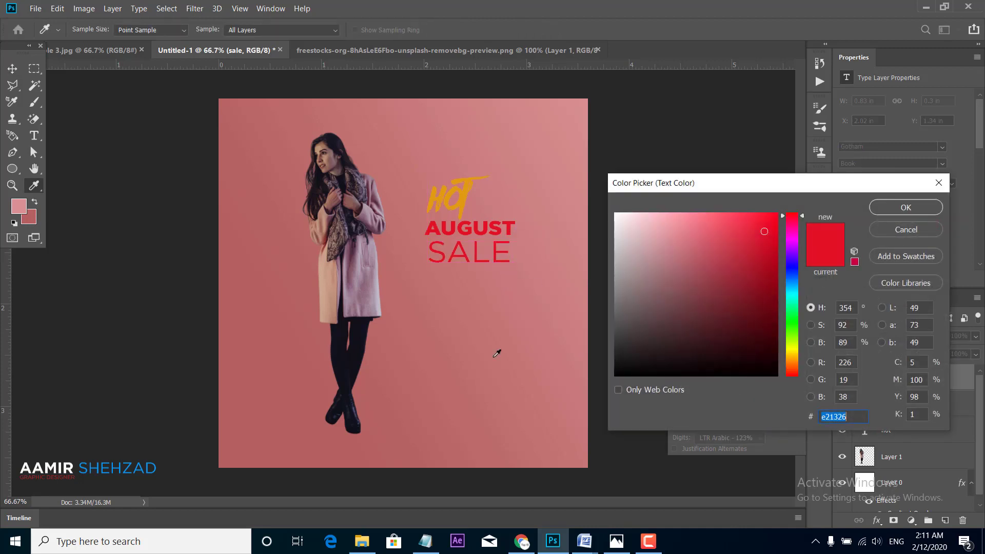
{"action": "left_click", "coordinate": [345, 375]}
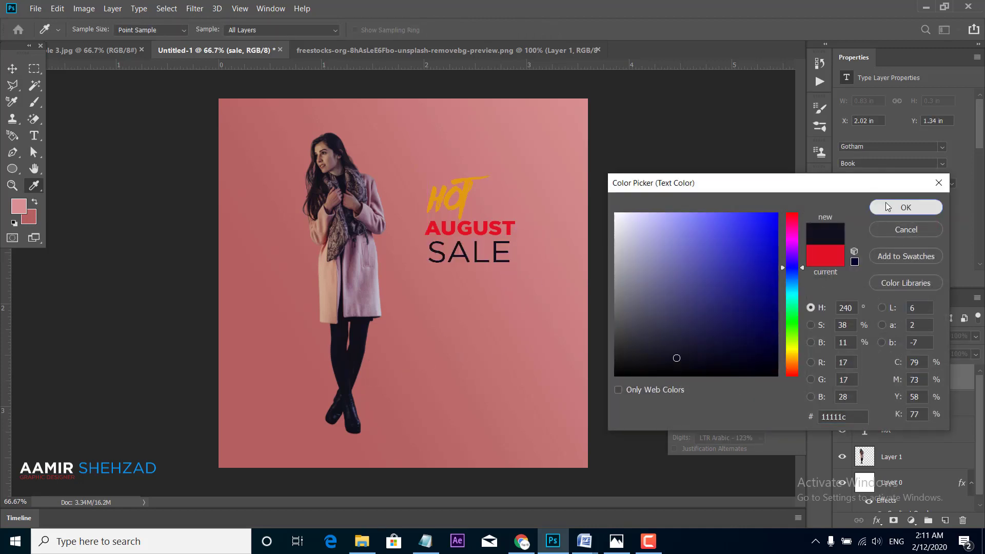
{"action": "left_click", "coordinate": [902, 207]}
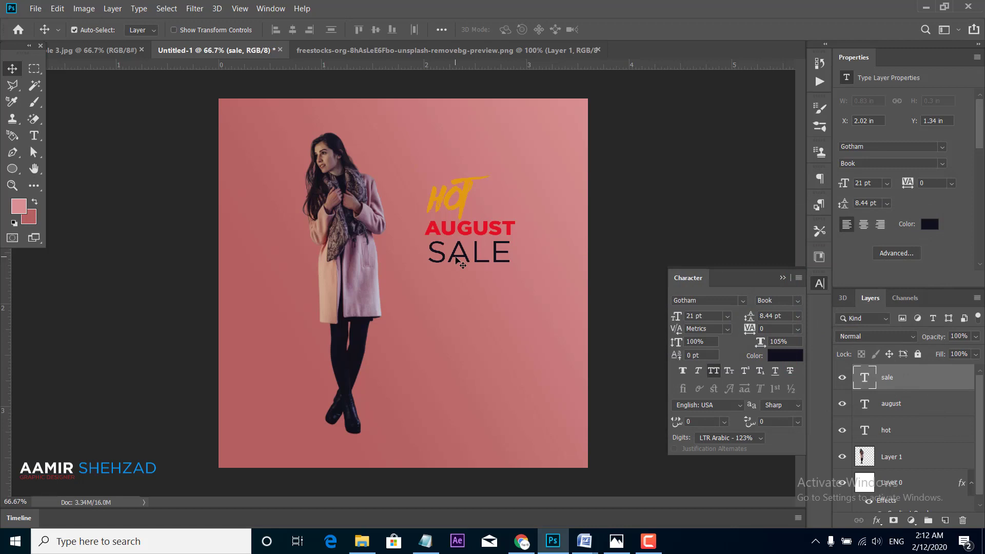
{"action": "key", "text": "Up"}
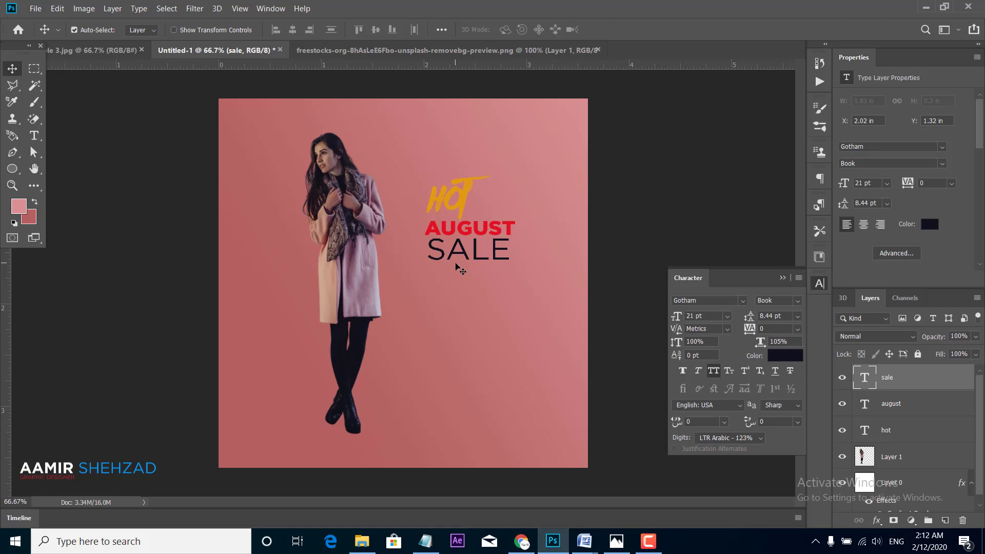
Step: Draw a rectangle under SALE with no fill, a thin white stroke and 42 px rounded corners
{"action": "key", "text": "u"}
{"action": "left_click_drag", "start_coordinate": [425, 274], "coordinate": [531, 302]}
{"action": "left_click", "coordinate": [855, 138]}
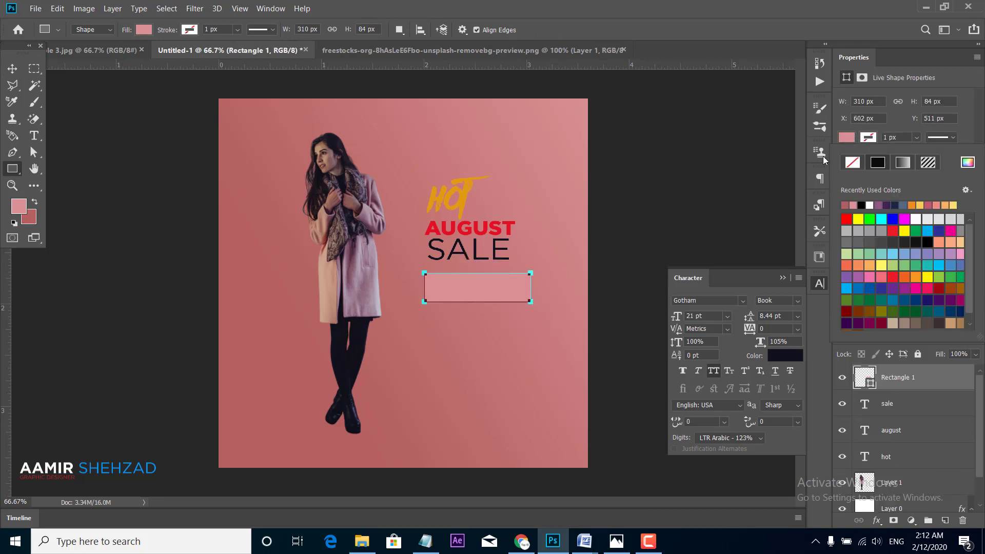
{"action": "left_click", "coordinate": [854, 164]}
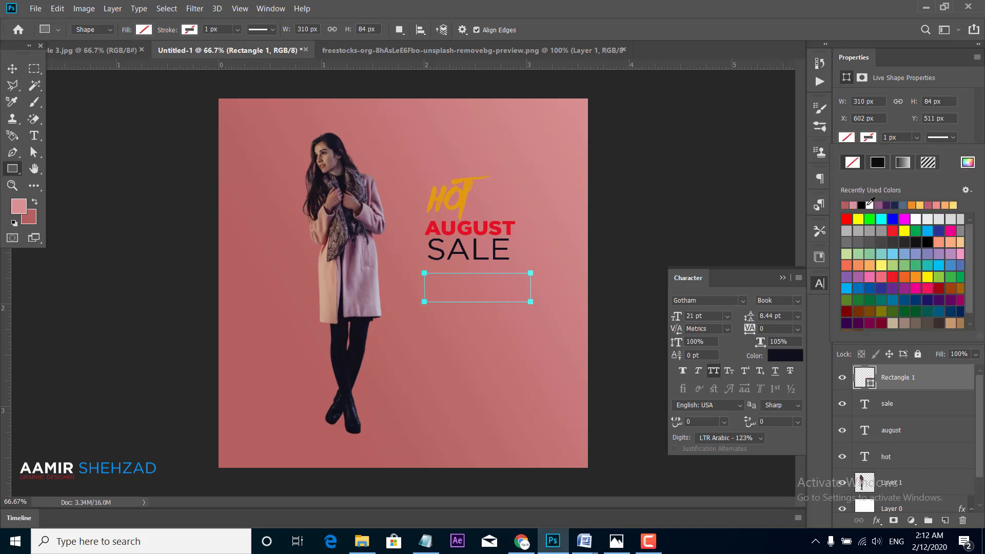
{"action": "left_click", "coordinate": [871, 205]}
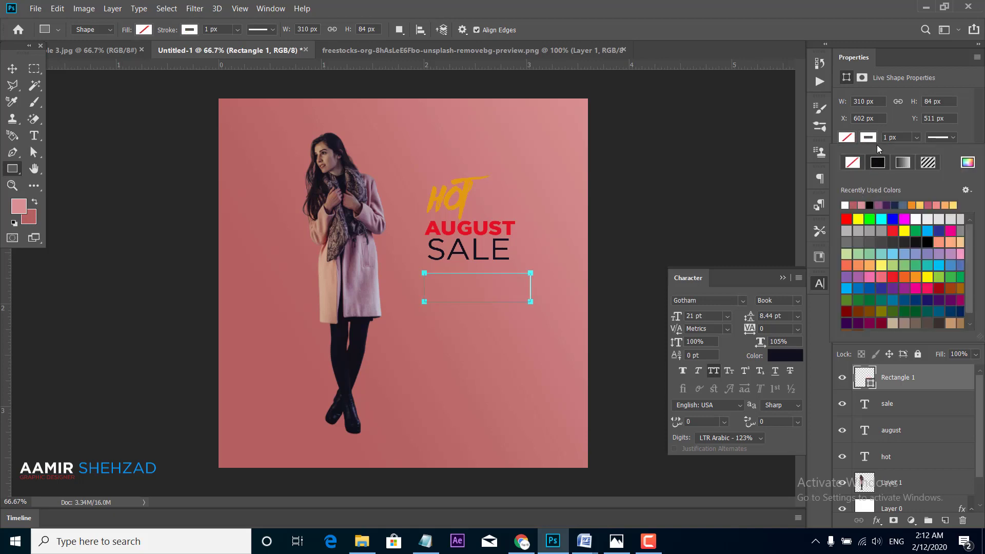
{"action": "left_click", "coordinate": [916, 138]}
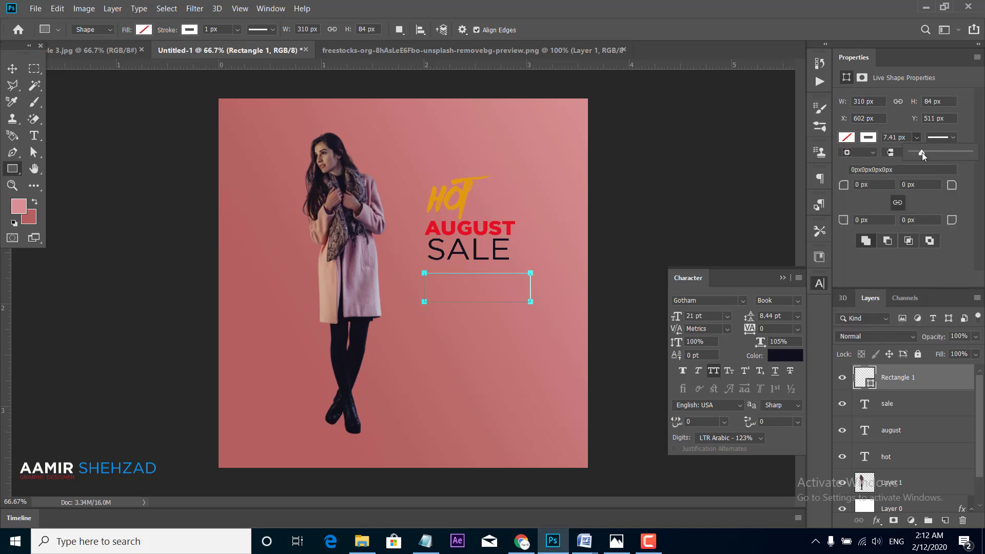
{"action": "left_click_drag", "start_coordinate": [922, 152], "coordinate": [922, 152]}
{"action": "left_click_drag", "start_coordinate": [843, 187], "coordinate": [865, 187]}
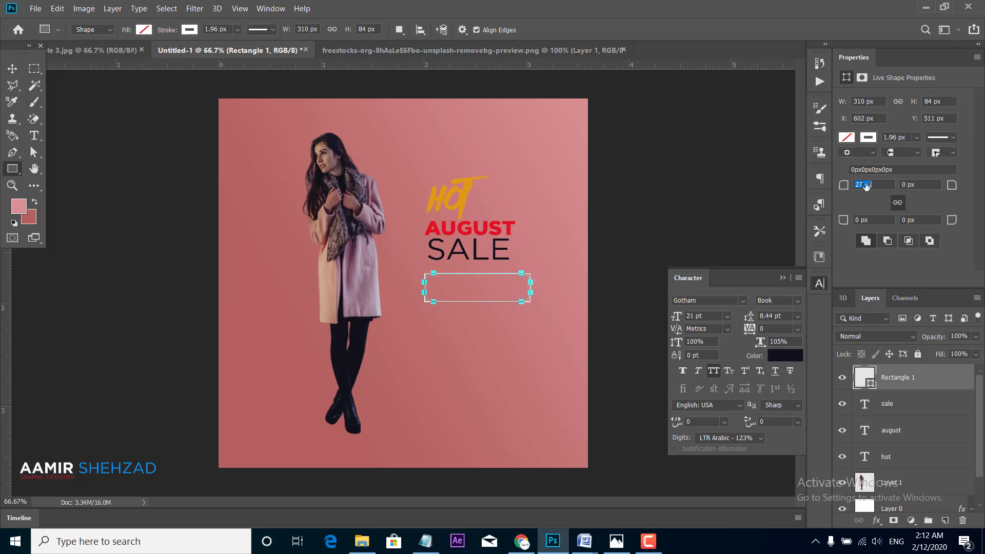
{"action": "key", "text": "v"}
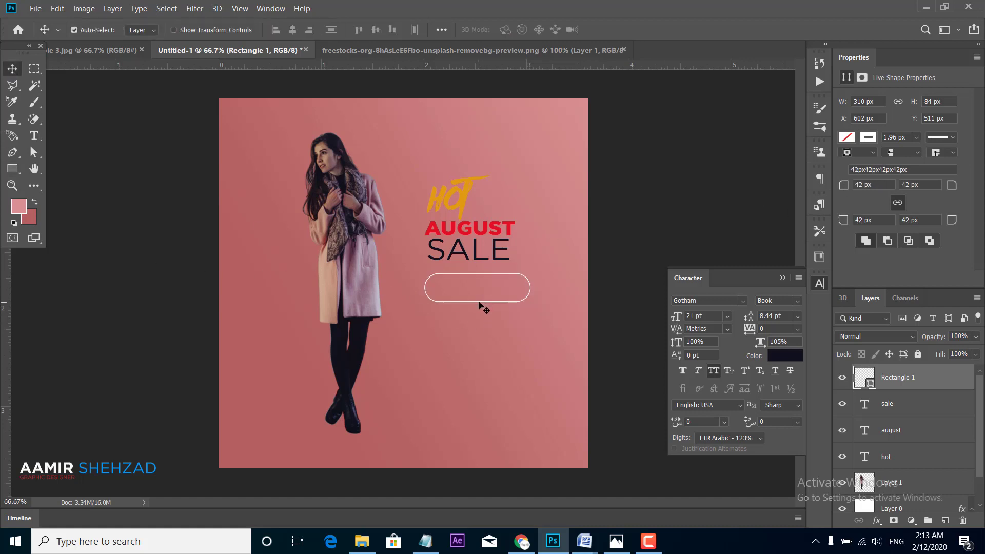
Step: Paste 'coupon' as a 5 pt text layer inside the left end of the pill
{"action": "left_click", "coordinate": [425, 541]}
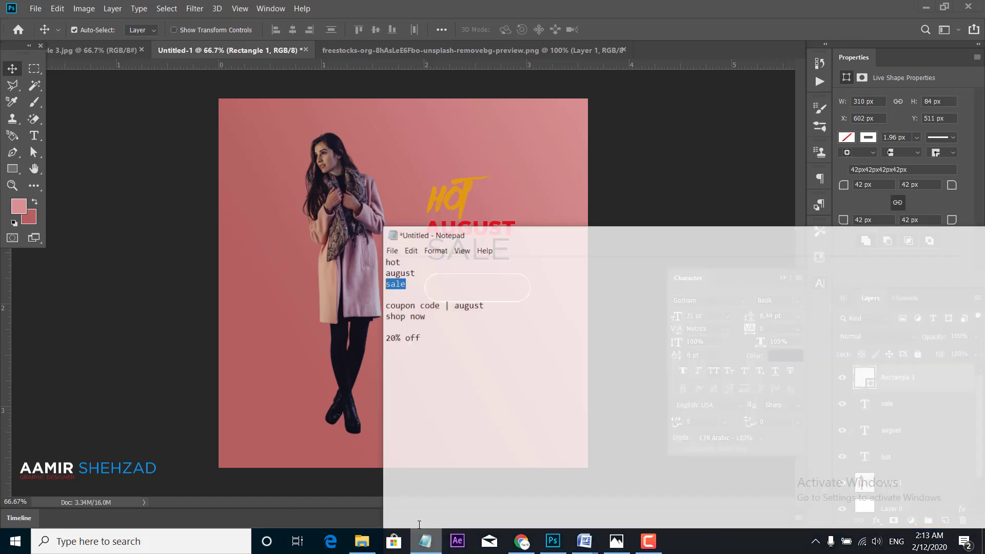
{"action": "left_click_drag", "start_coordinate": [413, 292], "coordinate": [385, 292]}
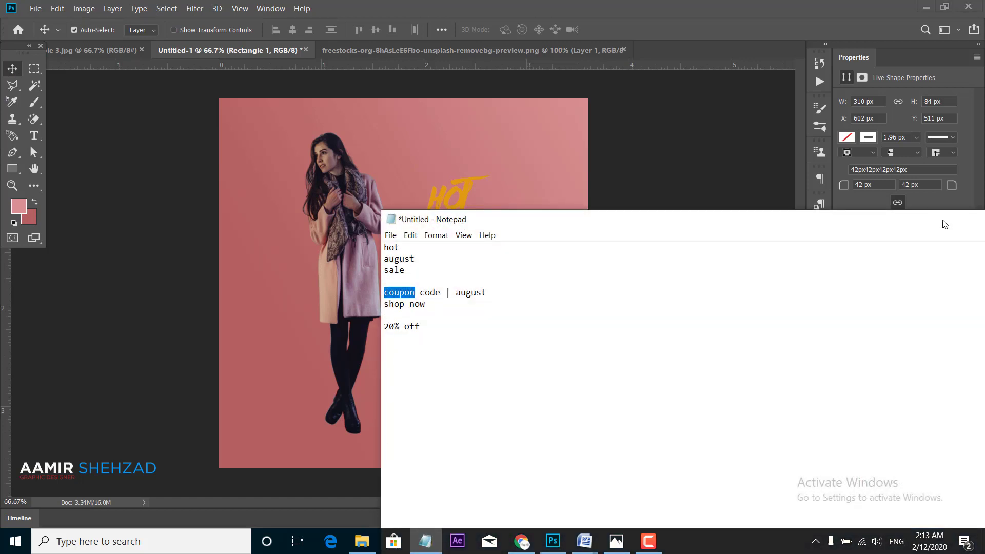
{"action": "left_click", "coordinate": [926, 224]}
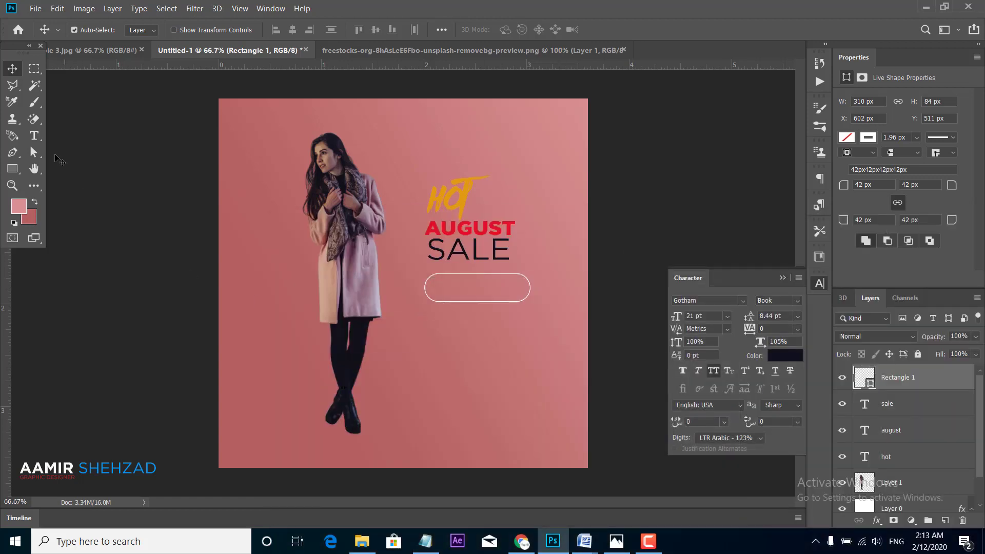
{"action": "left_click", "coordinate": [34, 136]}
{"action": "left_click", "coordinate": [421, 361]}
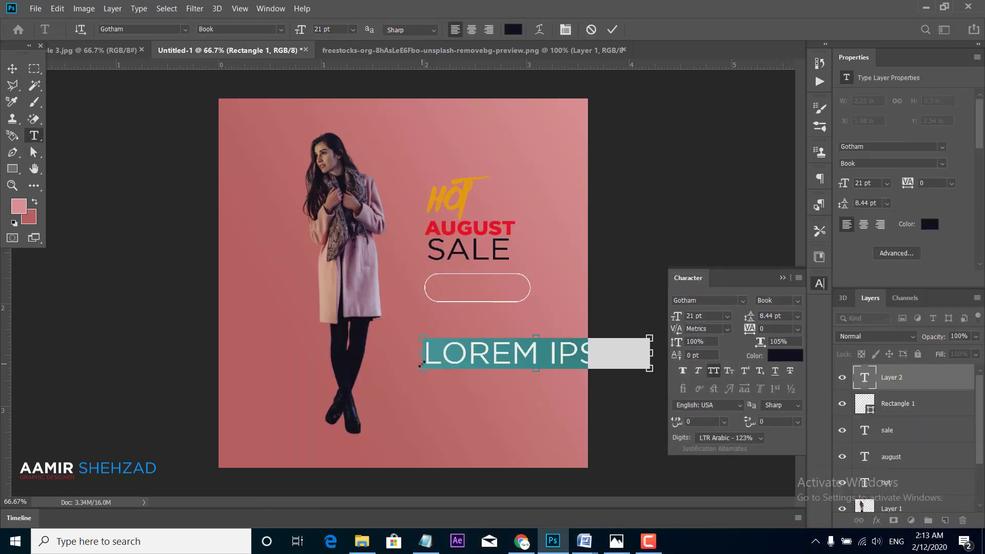
{"action": "type", "text": "COUPON"}
{"action": "left_click", "coordinate": [12, 68]}
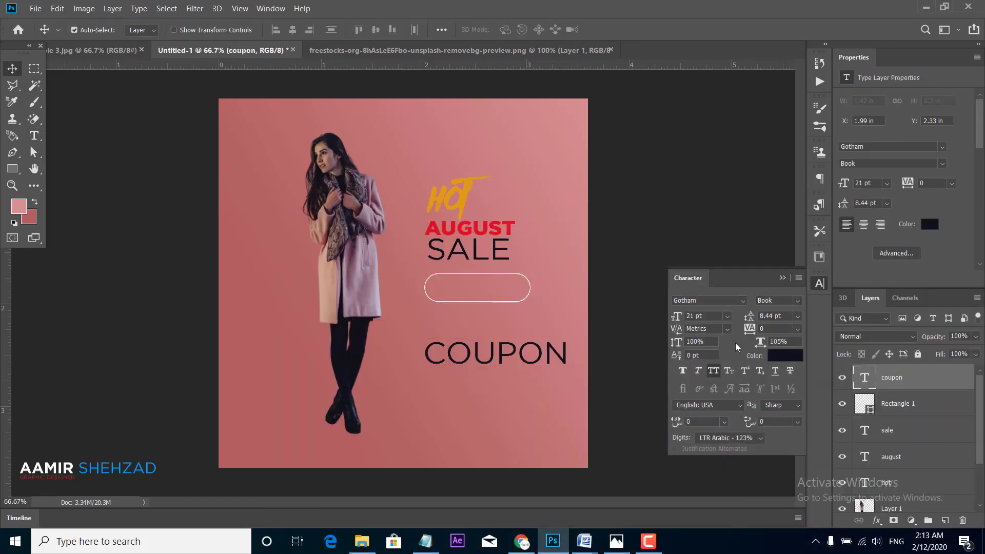
{"action": "left_click_drag", "start_coordinate": [677, 316], "coordinate": [669, 317]}
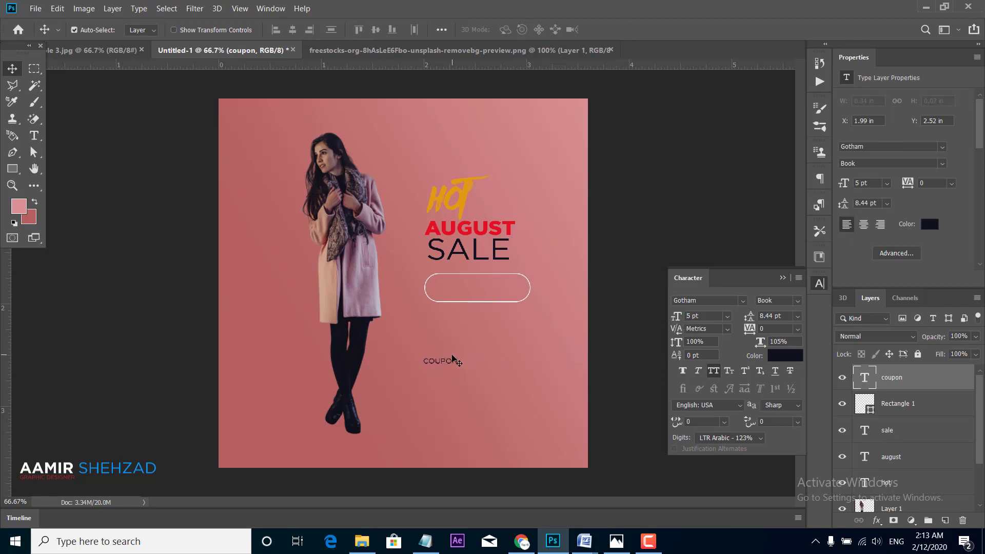
{"action": "left_click_drag", "start_coordinate": [455, 360], "coordinate": [465, 285]}
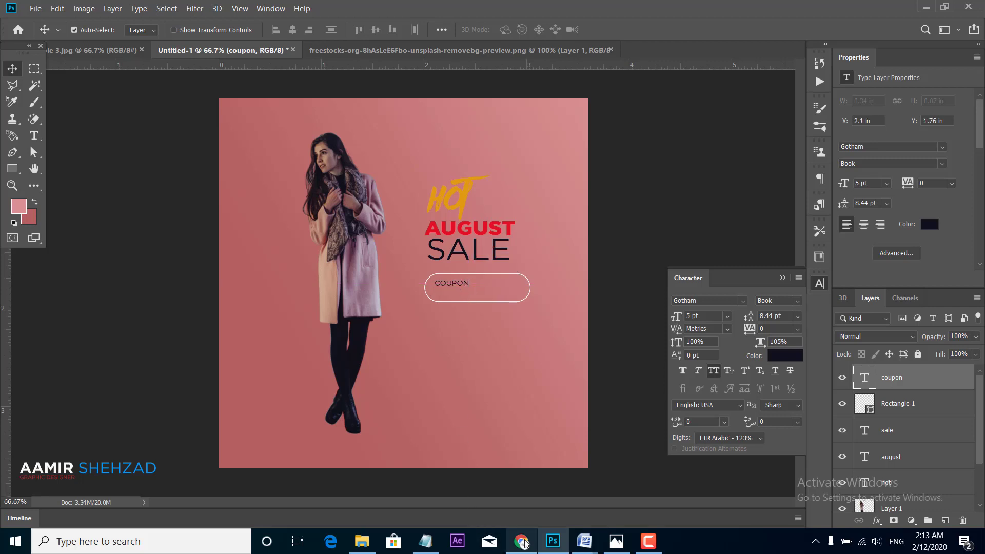
Step: Paste 'code' as a text layer and place it directly under COUPON in the pill
{"action": "left_click", "coordinate": [425, 541]}
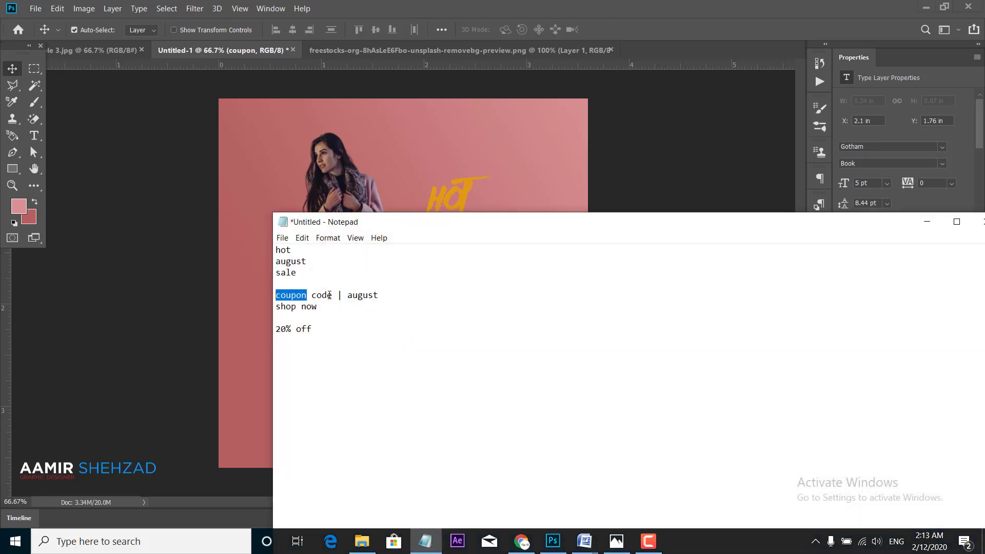
{"action": "left_click_drag", "start_coordinate": [330, 295], "coordinate": [327, 296]}
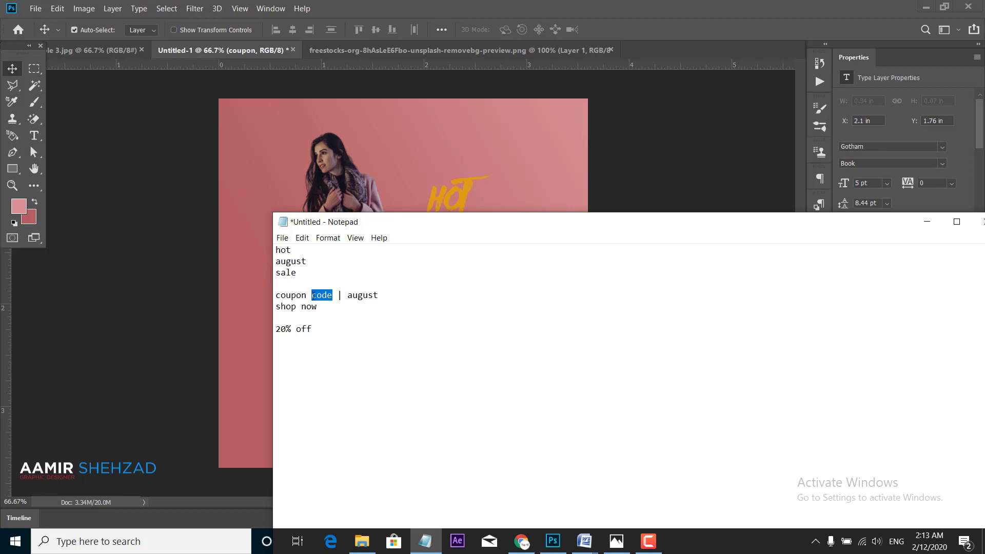
{"action": "left_click", "coordinate": [425, 541]}
{"action": "left_click", "coordinate": [34, 135]}
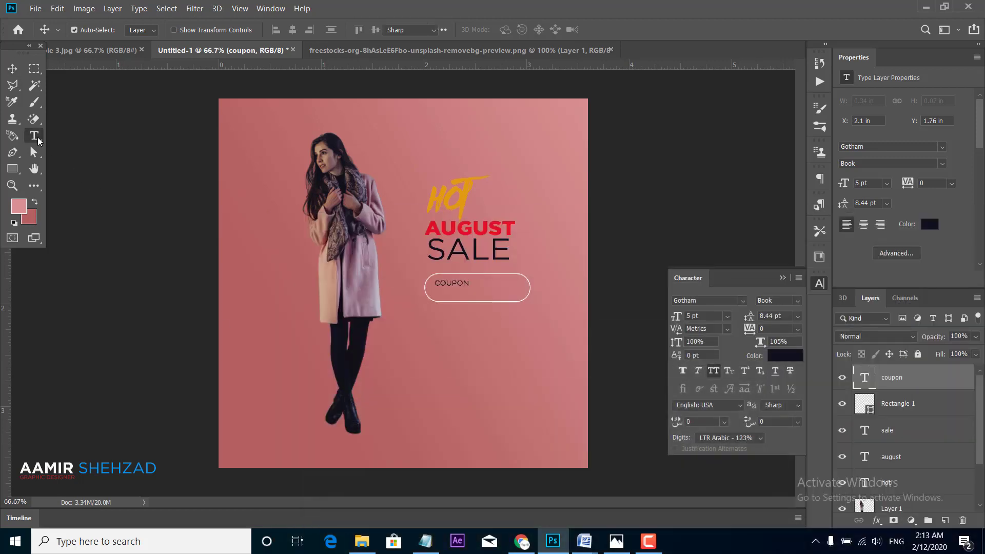
{"action": "left_click", "coordinate": [405, 357]}
{"action": "key", "text": "ctrl+v"}
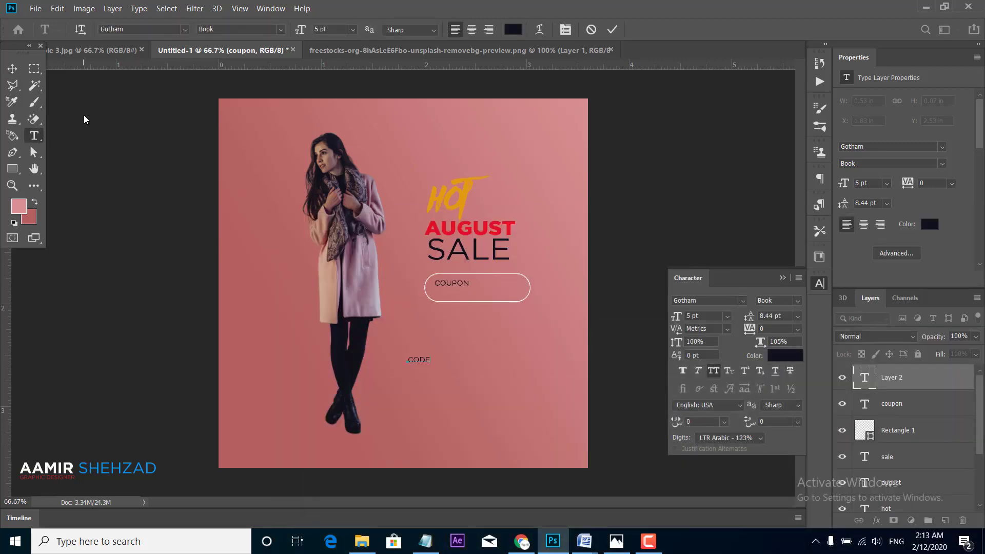
{"action": "left_click", "coordinate": [12, 68]}
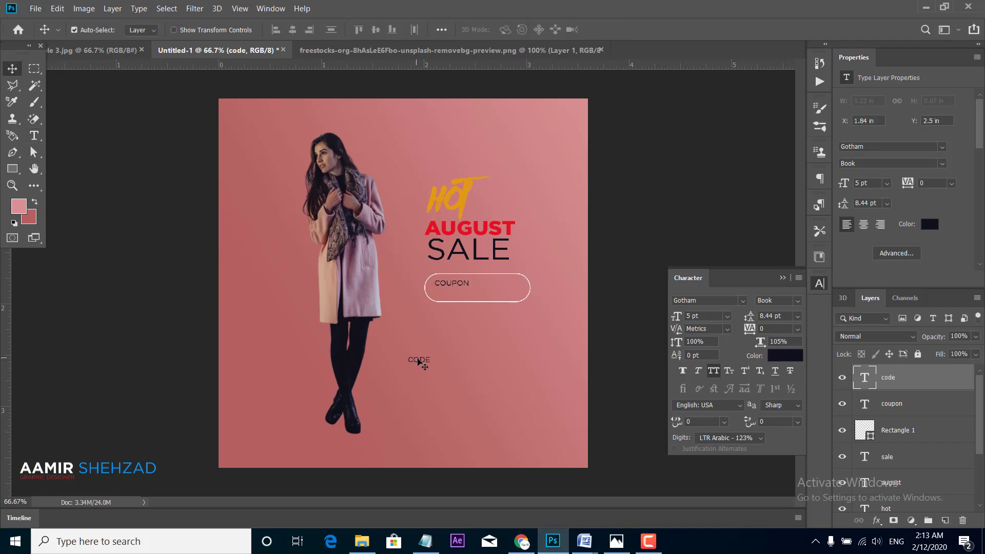
{"action": "left_click_drag", "start_coordinate": [419, 358], "coordinate": [448, 296]}
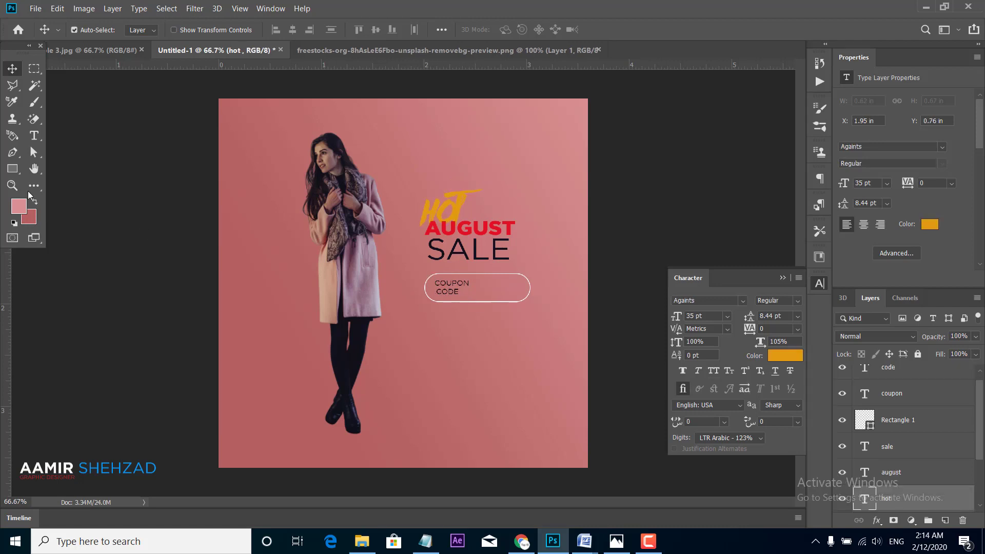
Step: Draw a thin red vertical bar inside the coupon pill and move its layer above the pill outline
{"action": "left_click", "coordinate": [12, 169]}
{"action": "left_click", "coordinate": [51, 166]}
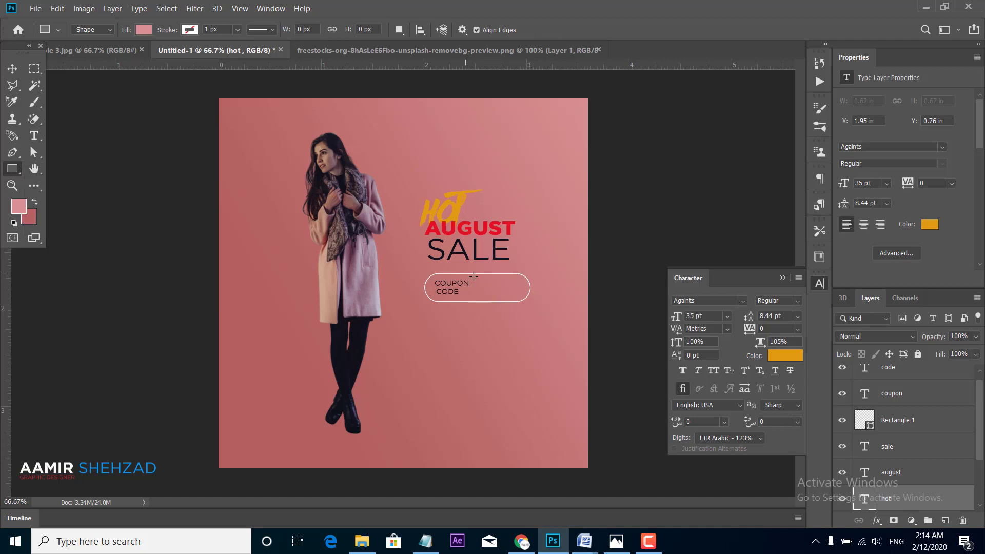
{"action": "left_click_drag", "start_coordinate": [476, 281], "coordinate": [476, 297]}
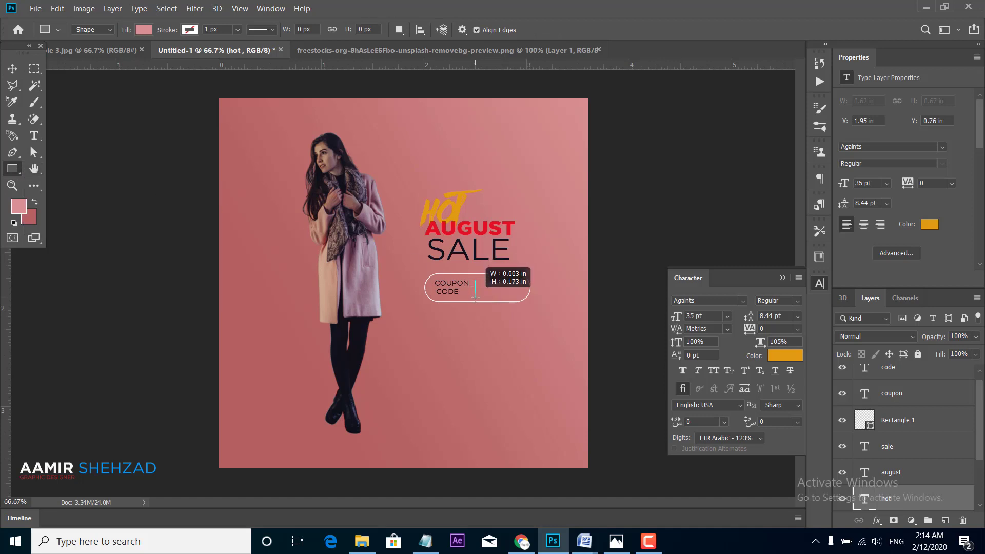
{"action": "left_click_drag", "start_coordinate": [475, 297], "coordinate": [475, 298]}
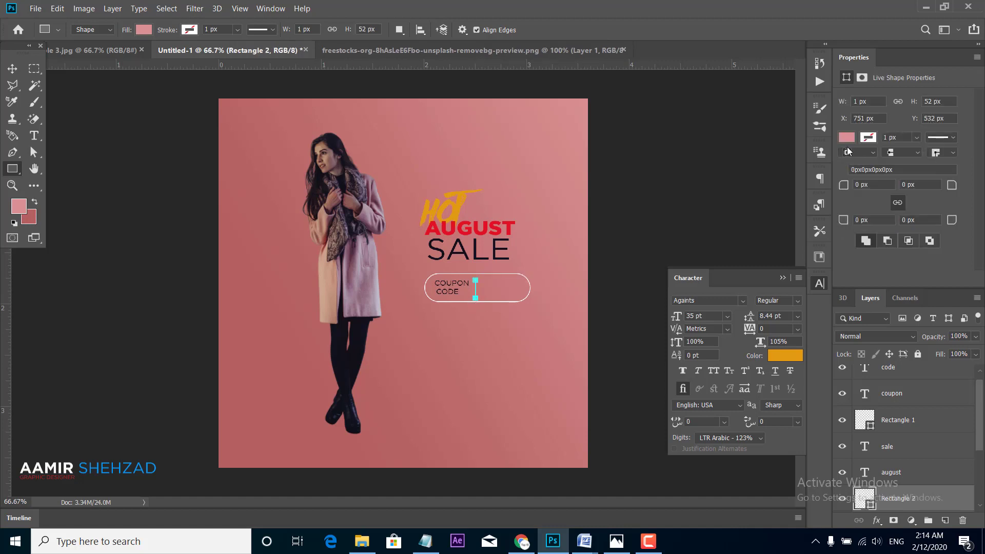
{"action": "left_click", "coordinate": [847, 139]}
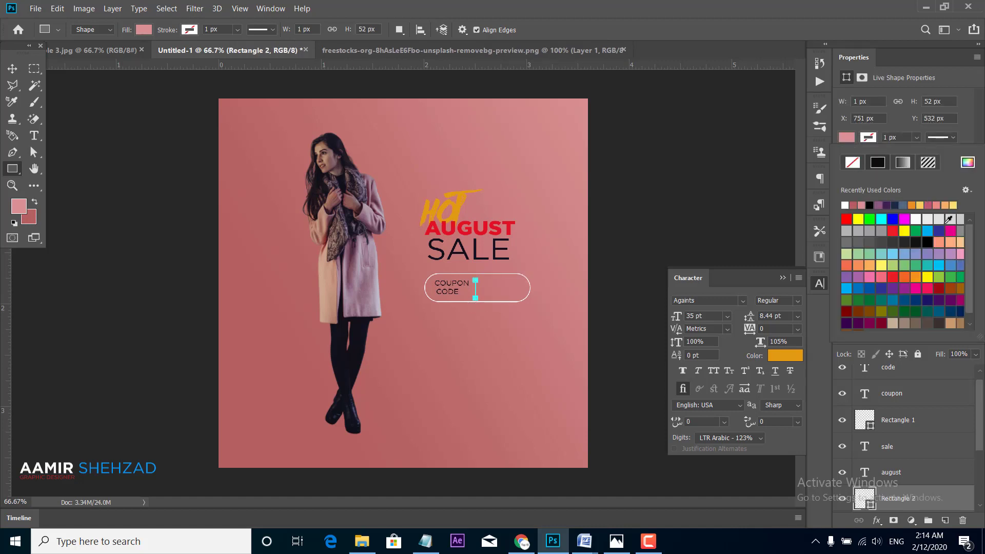
{"action": "left_click", "coordinate": [850, 218]}
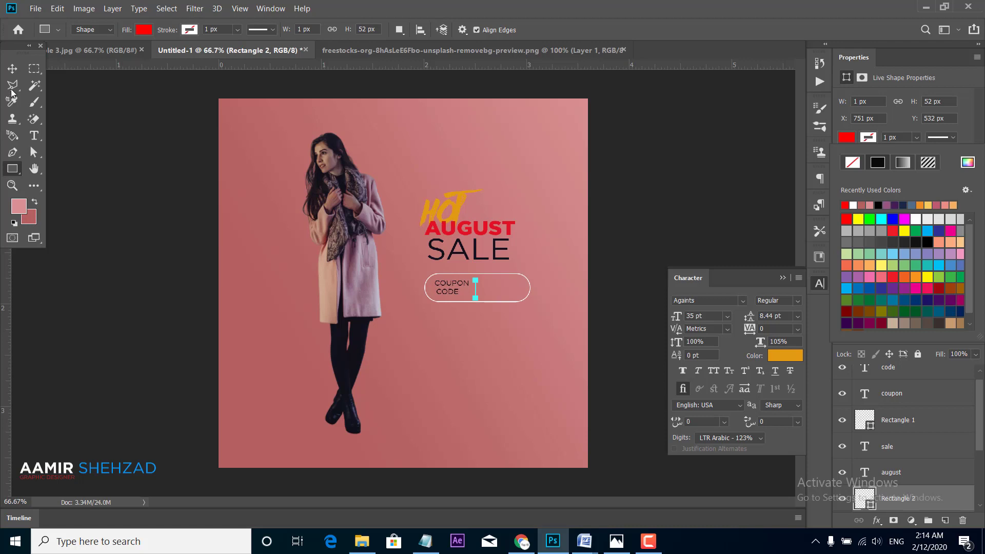
{"action": "left_click", "coordinate": [12, 68]}
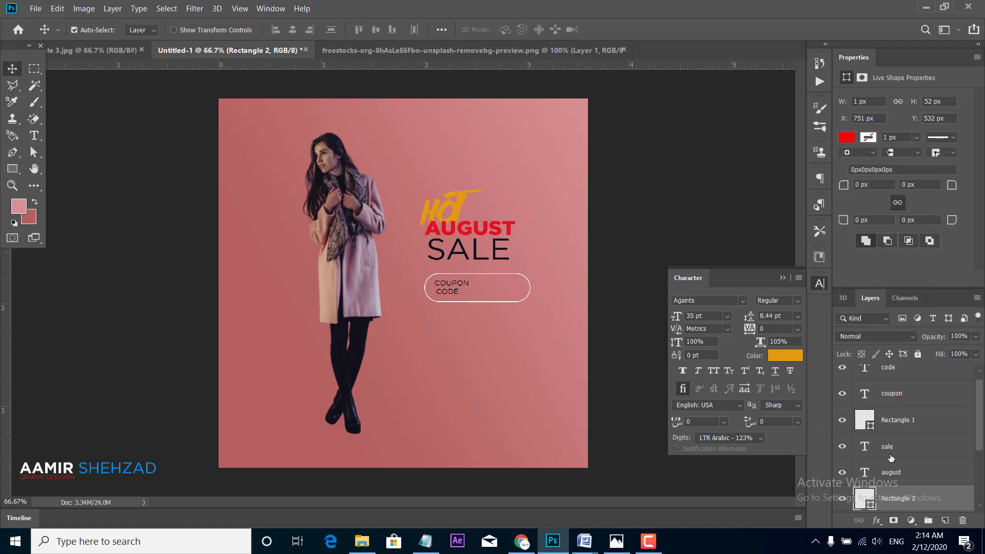
{"action": "key", "text": "ctrl"}
{"action": "left_click_drag", "start_coordinate": [898, 507], "coordinate": [896, 394]}
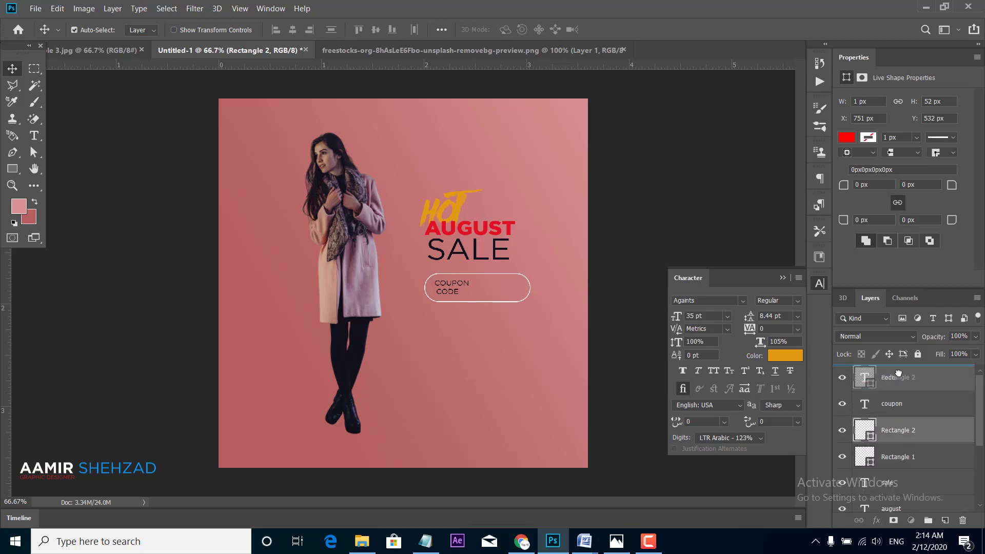
Step: Draw another thin red vertical bar inside the pill, just right of COUPON CODE
{"action": "key", "text": "alt+comma"}
{"action": "key", "text": "u"}
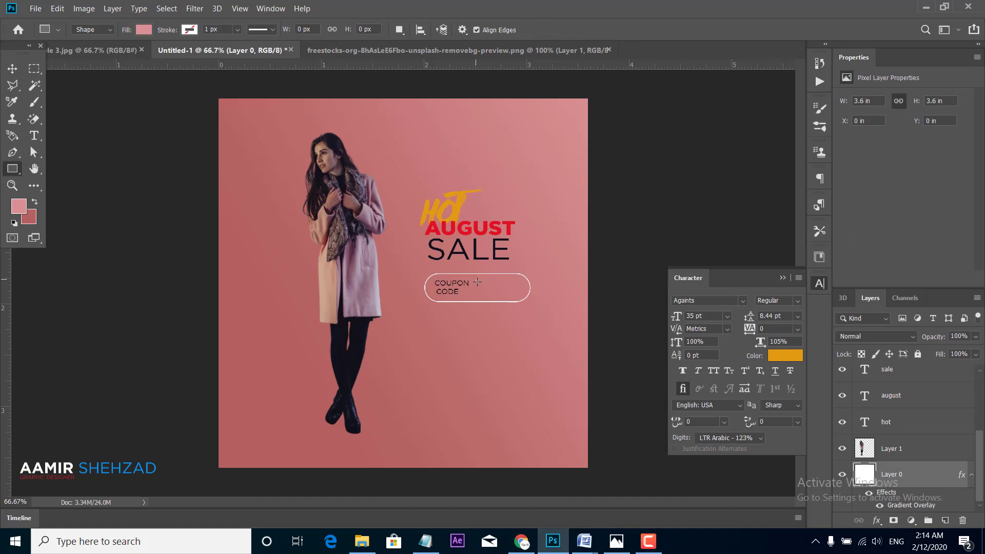
{"action": "left_click_drag", "start_coordinate": [477, 282], "coordinate": [476, 295]}
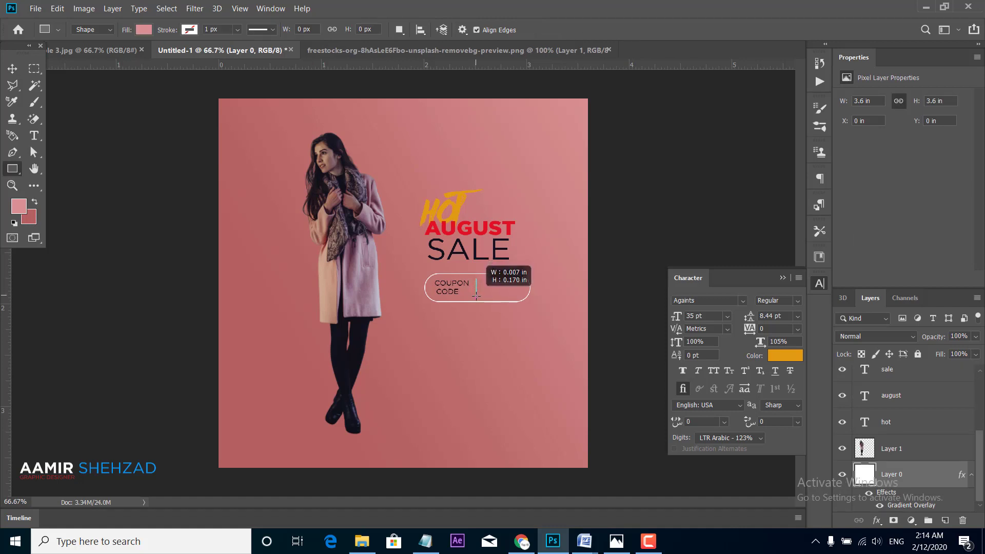
{"action": "left_click_drag", "start_coordinate": [475, 295], "coordinate": [475, 298]}
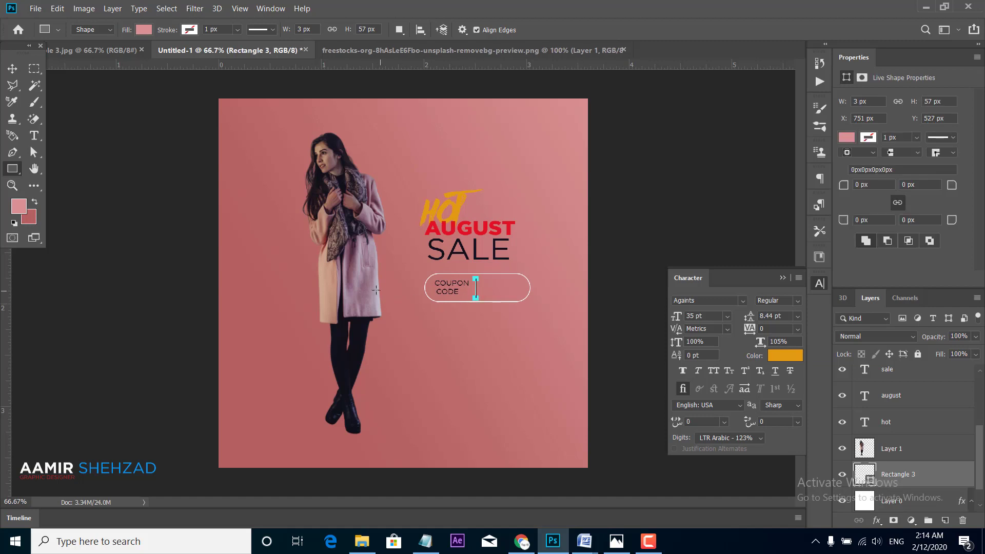
{"action": "left_click", "coordinate": [144, 29]}
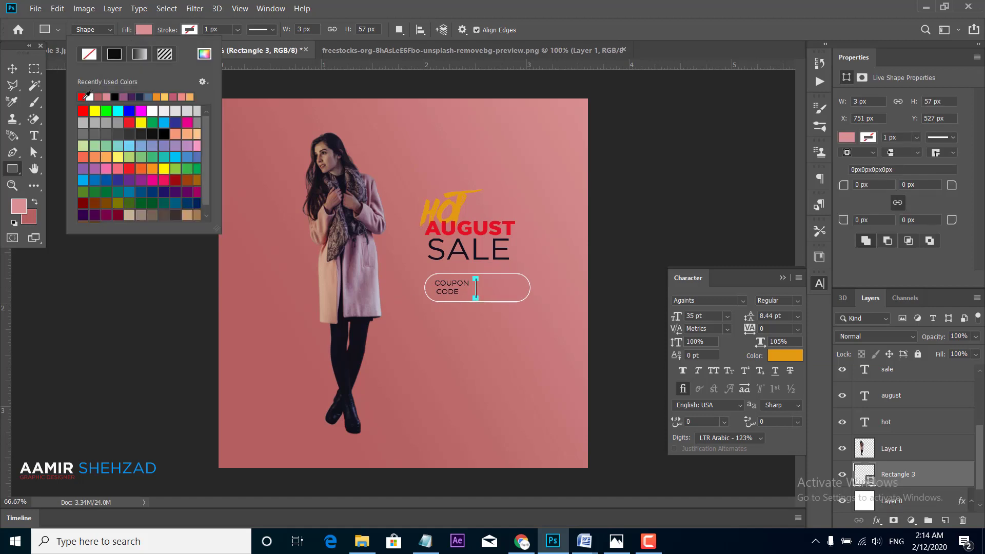
{"action": "left_click", "coordinate": [81, 111]}
{"action": "left_click", "coordinate": [12, 68]}
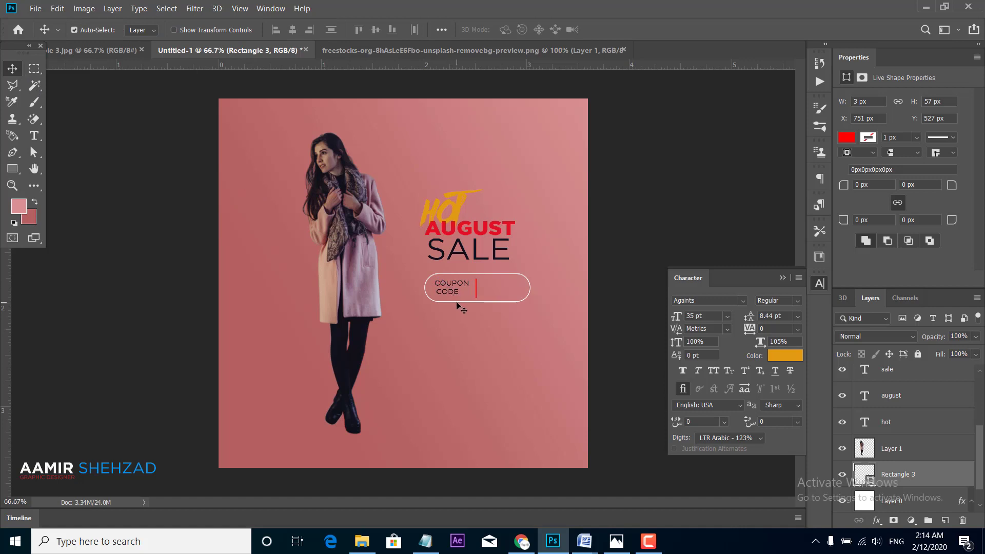
{"action": "left_click", "coordinate": [495, 304]}
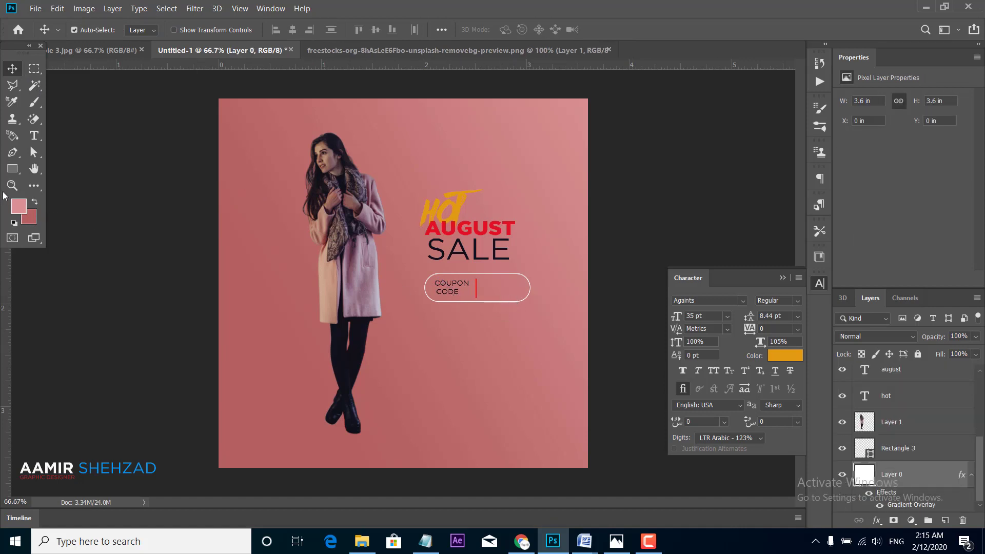
{"action": "left_click", "coordinate": [12, 169]}
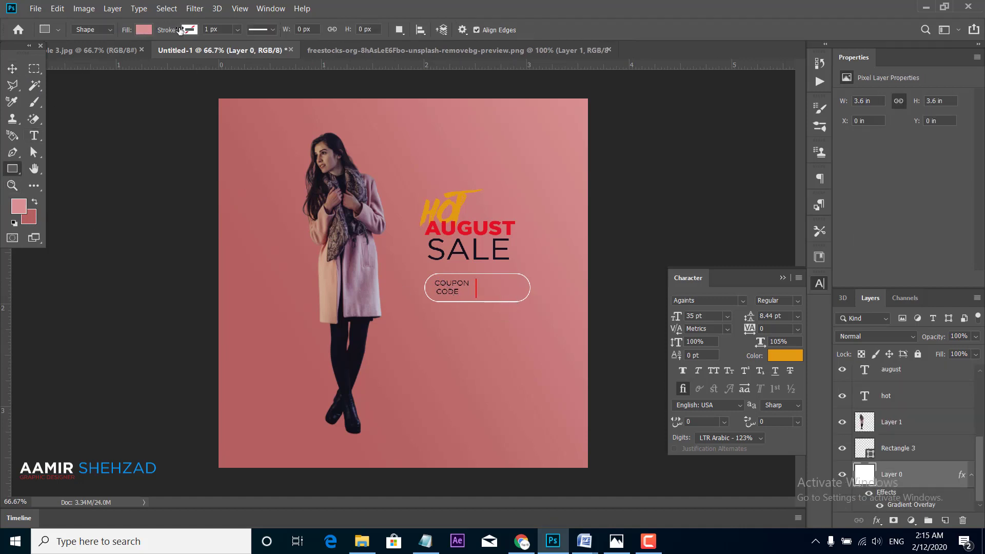
{"action": "left_click", "coordinate": [13, 68]}
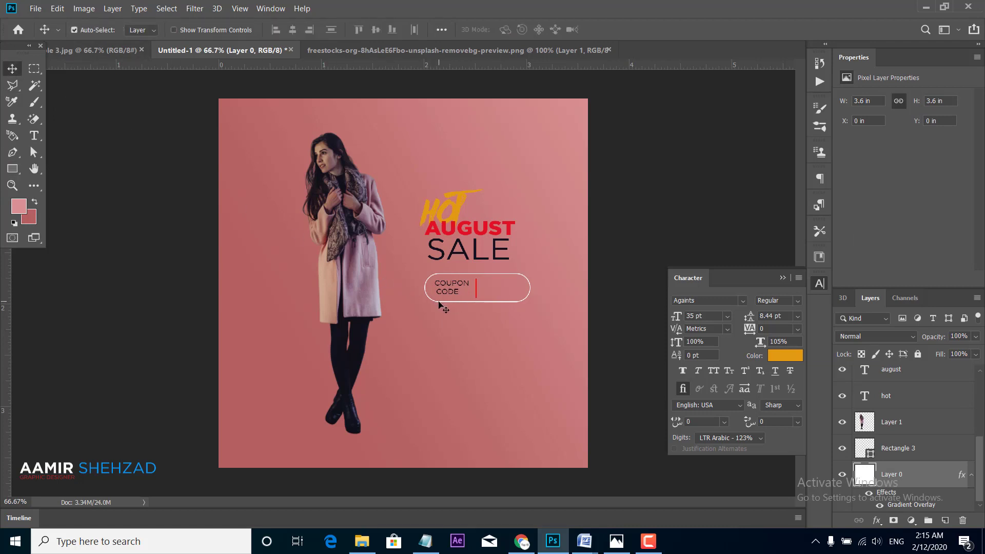
Step: Give the Rectangle 1 pill a red stroke, then select 'august' in the Notepad wording list
{"action": "left_click", "coordinate": [891, 450]}
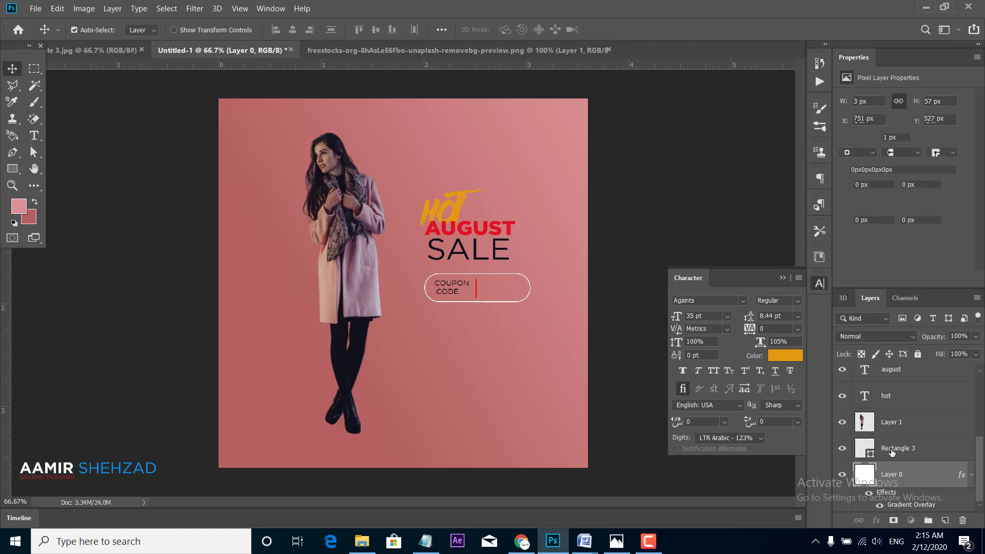
{"action": "scroll", "coordinate": [901, 422], "scroll_direction": "up", "scroll_amount": 3}
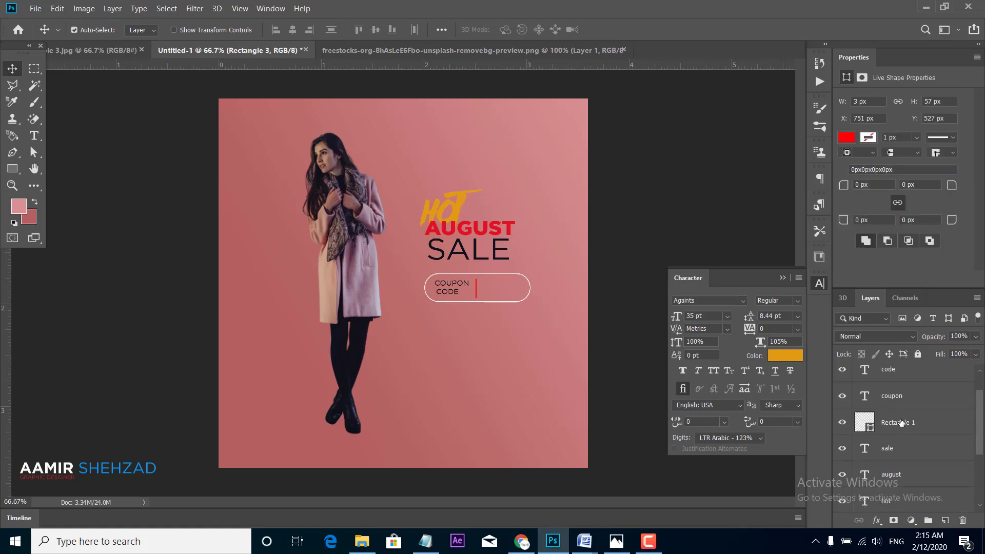
{"action": "left_click", "coordinate": [901, 424]}
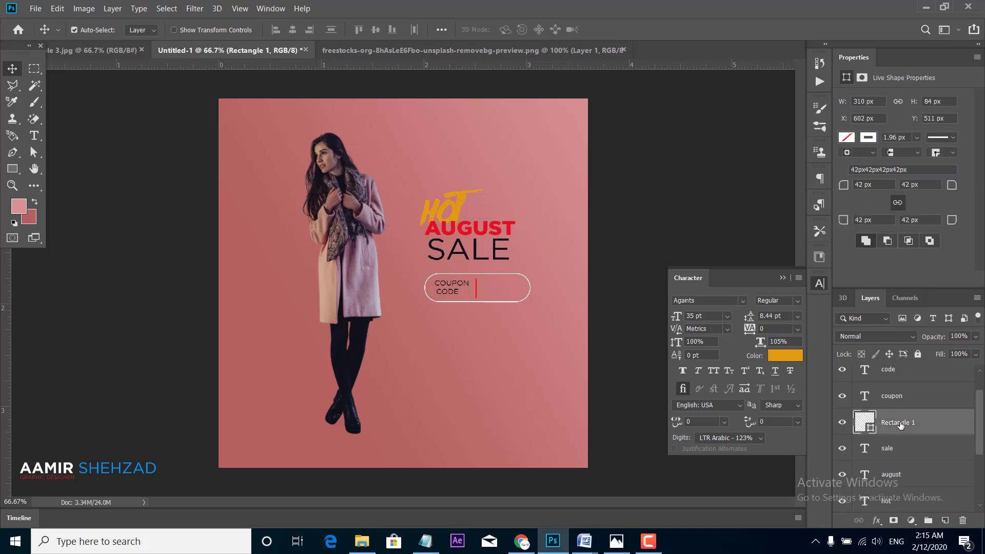
{"action": "left_click", "coordinate": [866, 138]}
{"action": "left_click", "coordinate": [845, 205]}
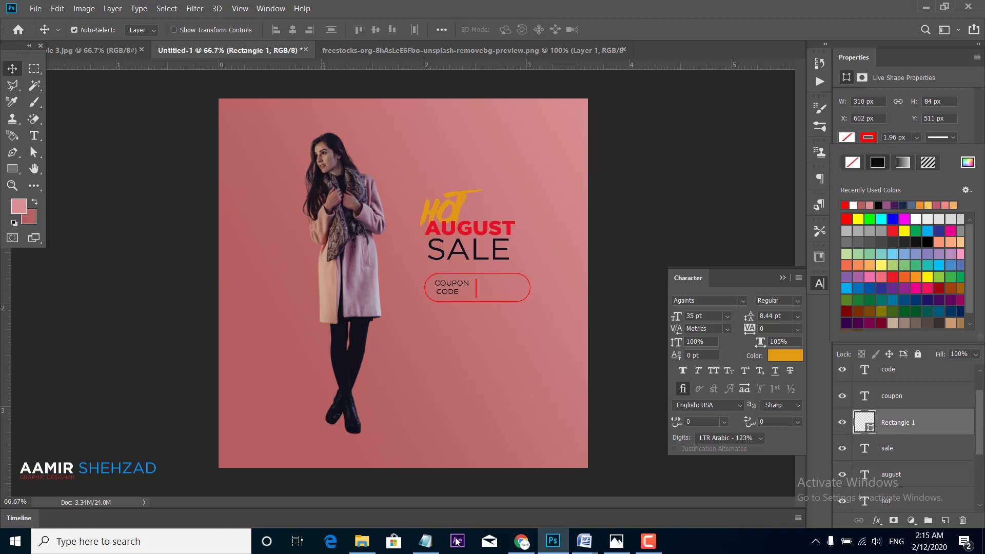
{"action": "left_click", "coordinate": [426, 541]}
{"action": "left_click_drag", "start_coordinate": [345, 297], "coordinate": [380, 295]}
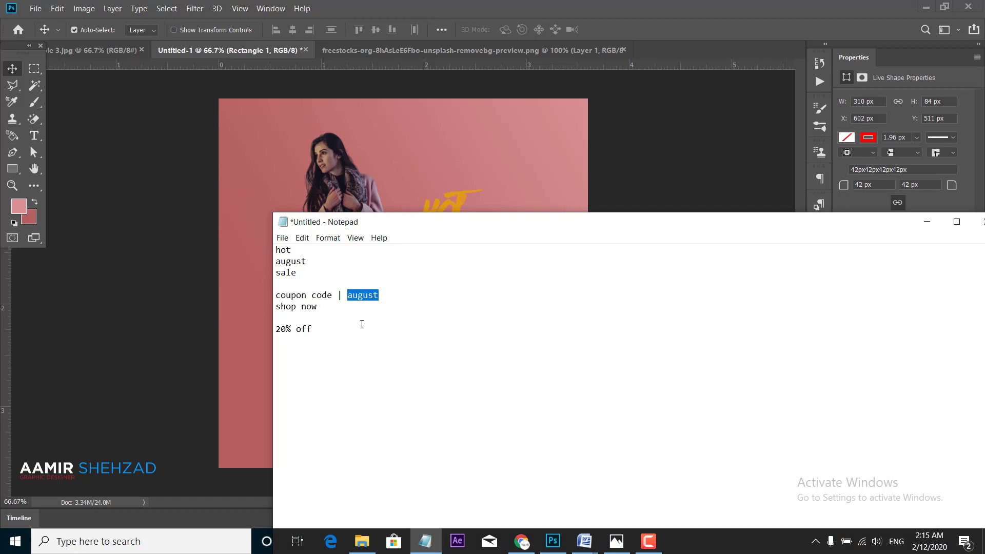
Step: Paste 'august' as new text in small Gotham Light, coloured a sampled dark mauve
{"action": "left_click", "coordinate": [425, 541]}
{"action": "left_click", "coordinate": [34, 135]}
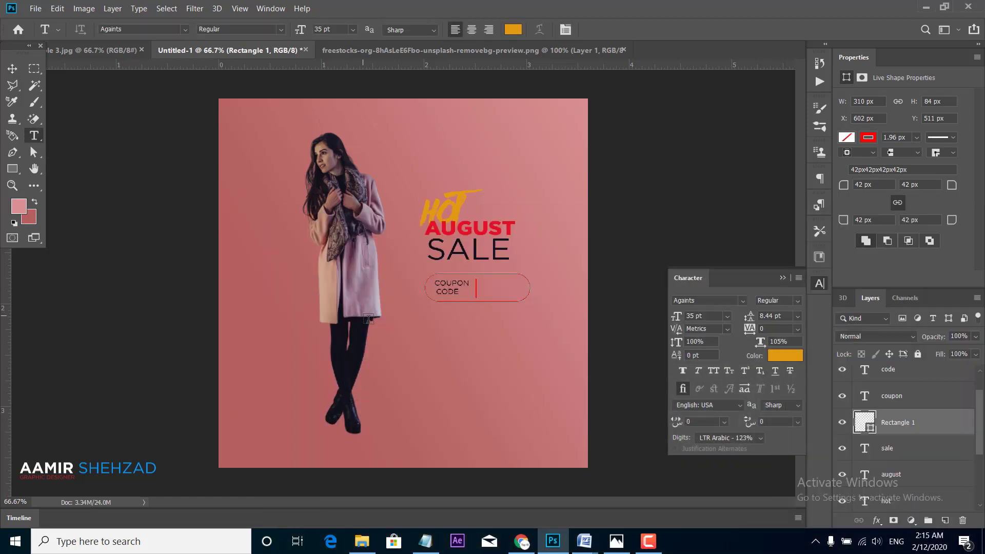
{"action": "left_click", "coordinate": [431, 373]}
{"action": "type", "text": "AUGUST"}
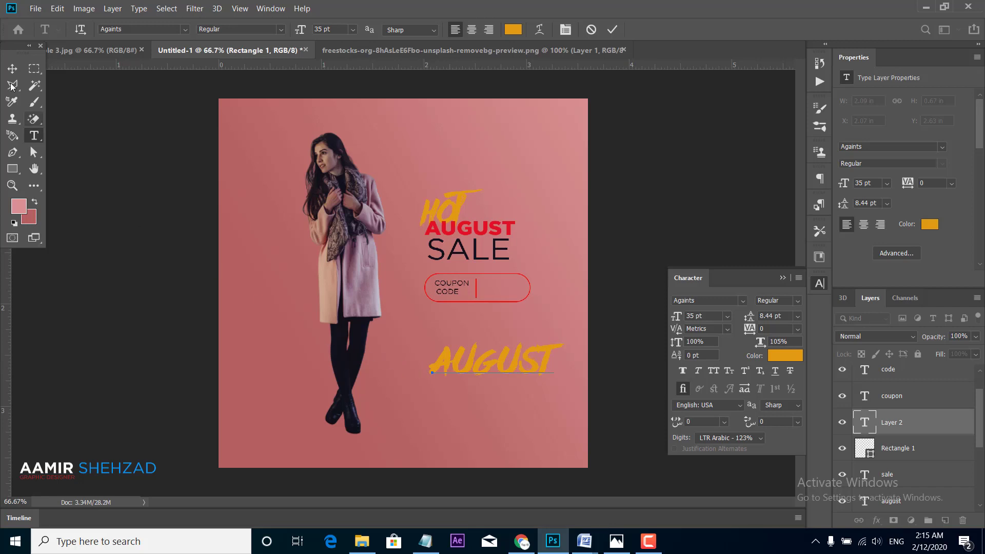
{"action": "left_click", "coordinate": [13, 69]}
{"action": "left_click", "coordinate": [742, 301]}
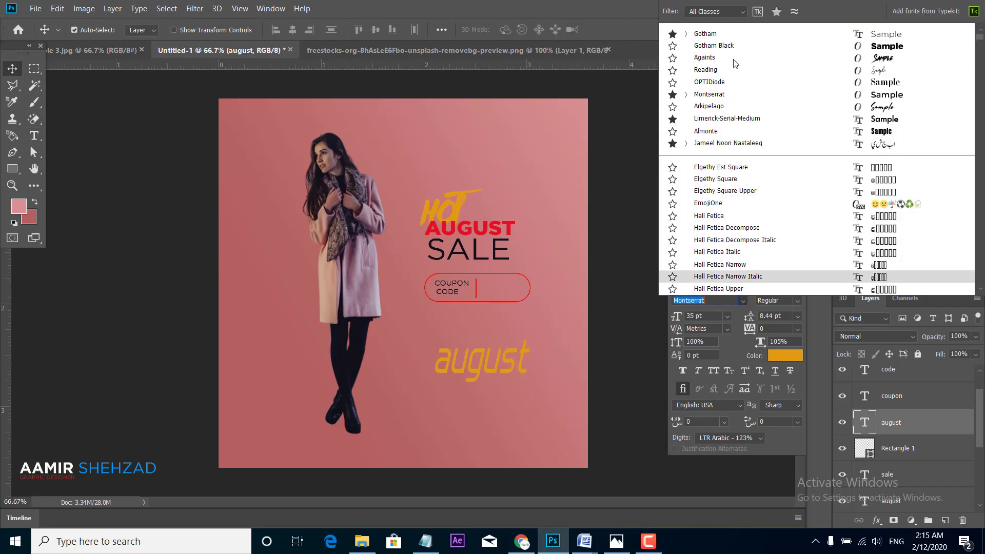
{"action": "left_click", "coordinate": [713, 46]}
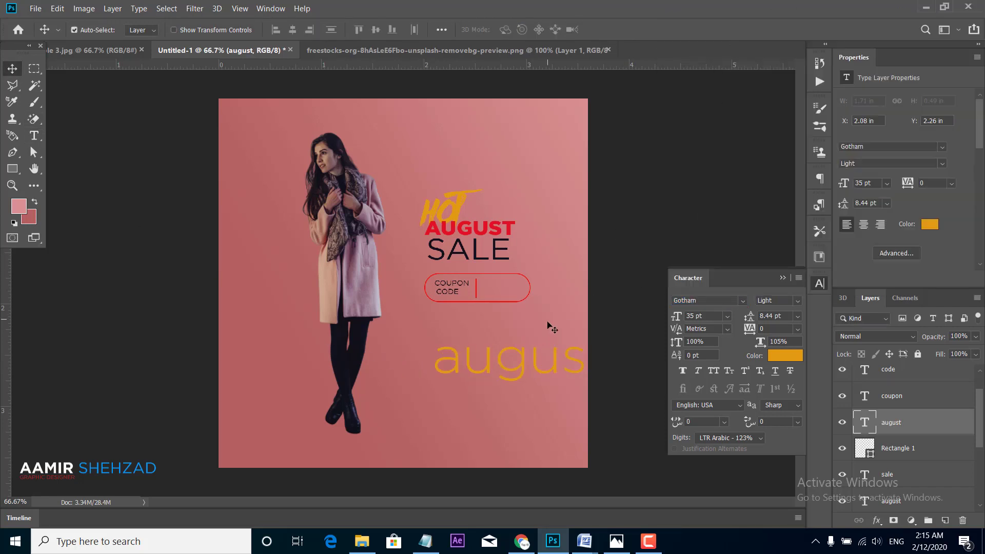
{"action": "left_click_drag", "start_coordinate": [676, 316], "coordinate": [659, 318]}
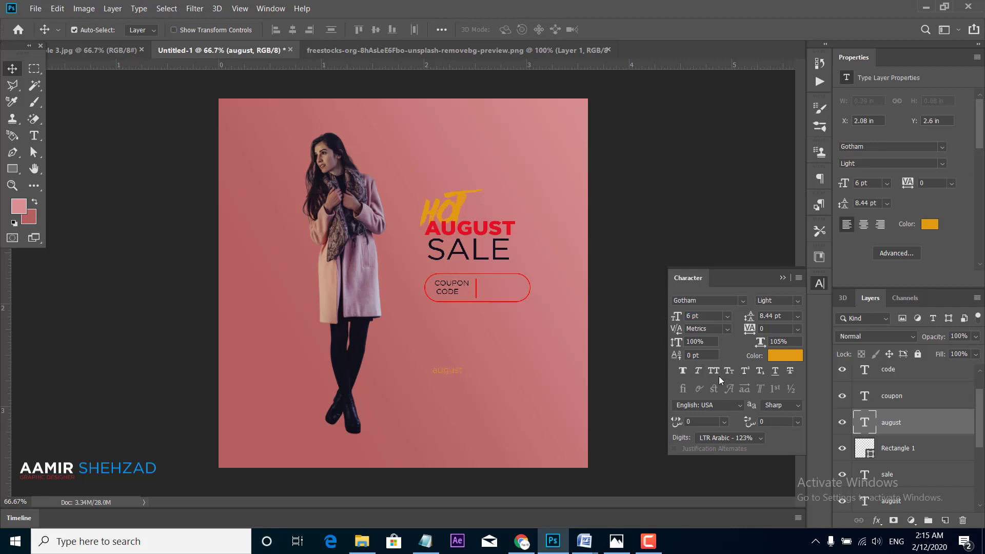
{"action": "left_click", "coordinate": [782, 357]}
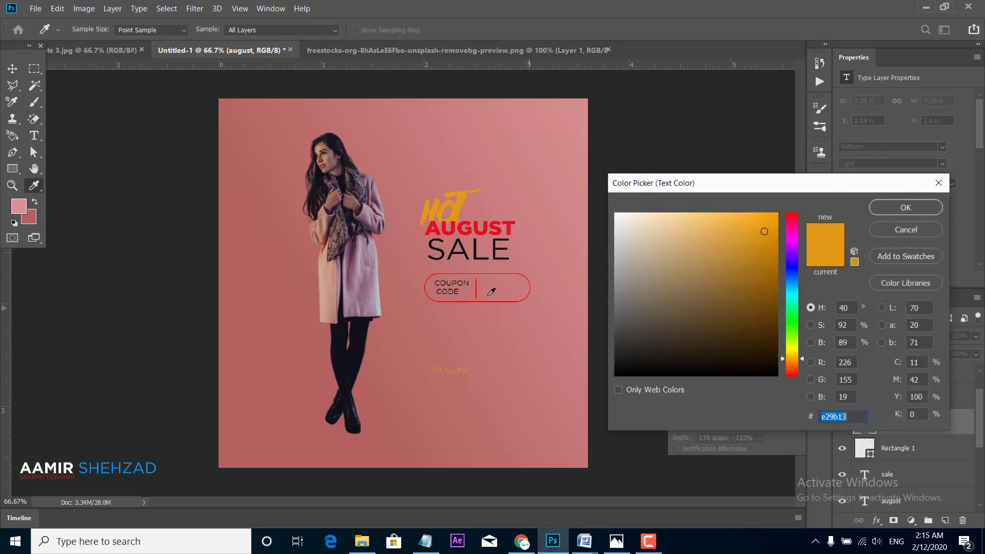
{"action": "left_click", "coordinate": [474, 254]}
{"action": "left_click", "coordinate": [906, 207]}
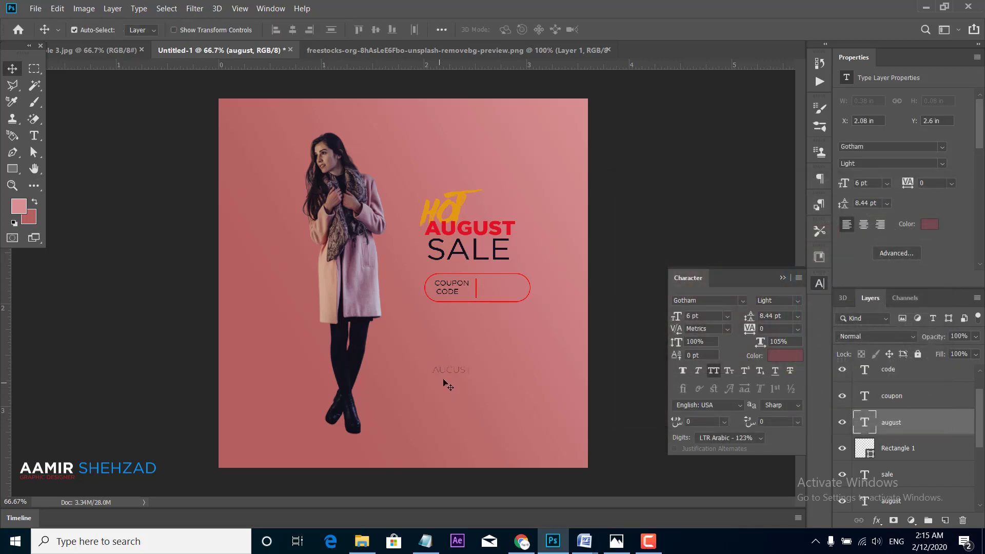
Step: Move AUGUST into the pill beside the divider, set Gotham Medium, and sample the dark SALE colour
{"action": "left_click_drag", "start_coordinate": [463, 364], "coordinate": [504, 291]}
{"action": "left_click", "coordinate": [798, 301]}
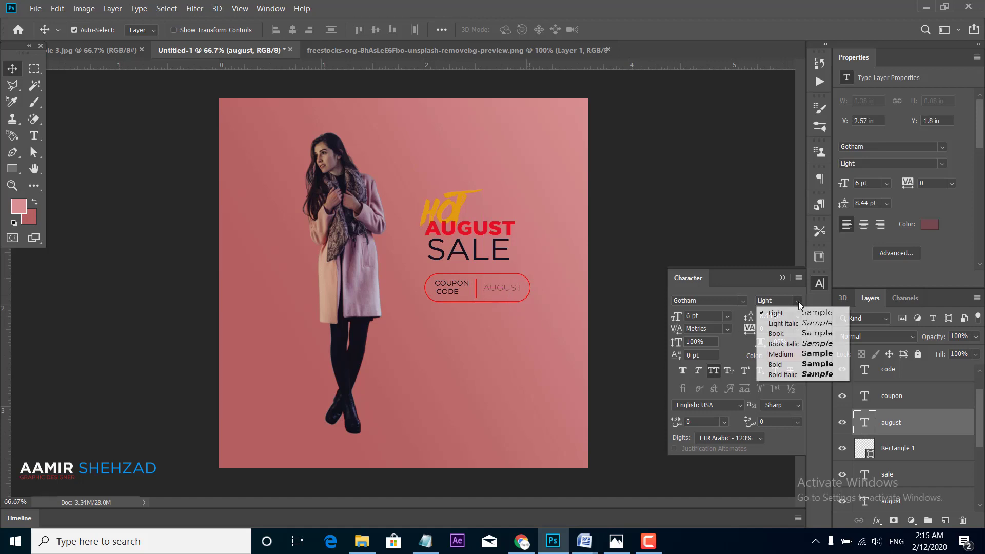
{"action": "left_click", "coordinate": [798, 353]}
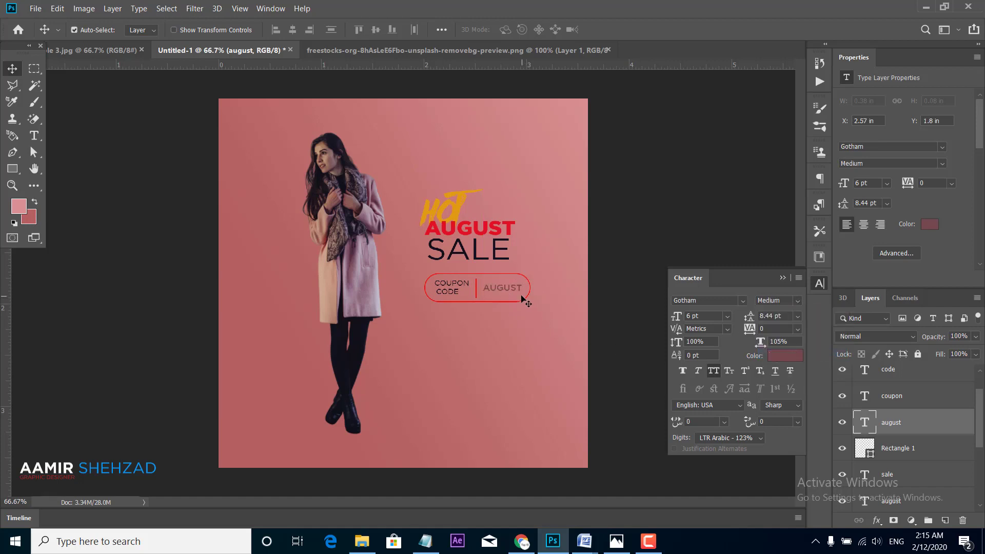
{"action": "left_click", "coordinate": [785, 355]}
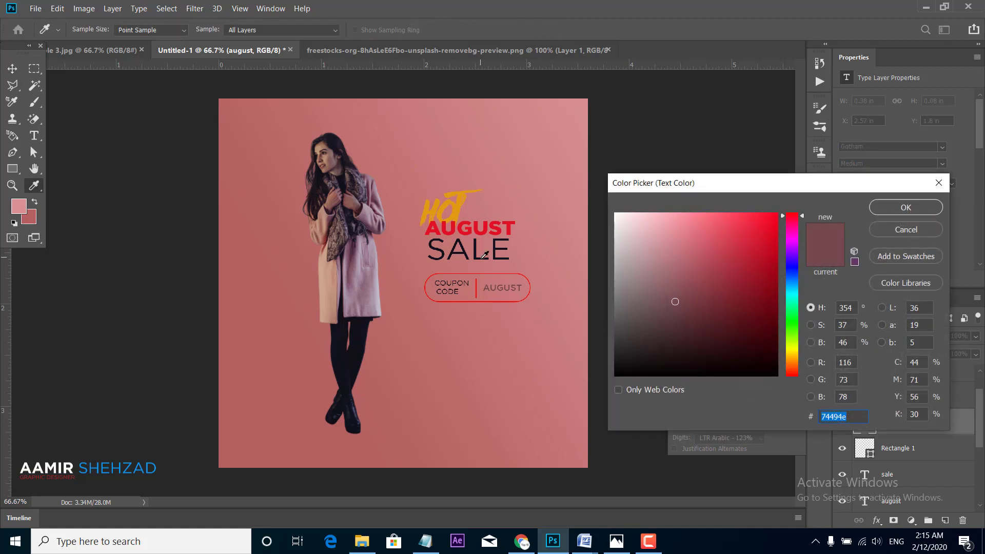
{"action": "left_click", "coordinate": [482, 258]}
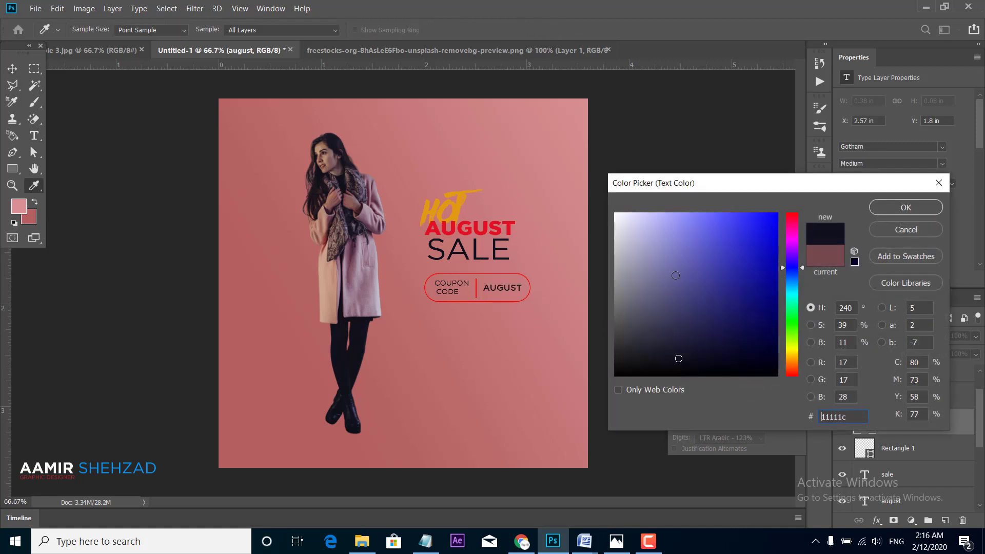
{"action": "left_click", "coordinate": [897, 208]}
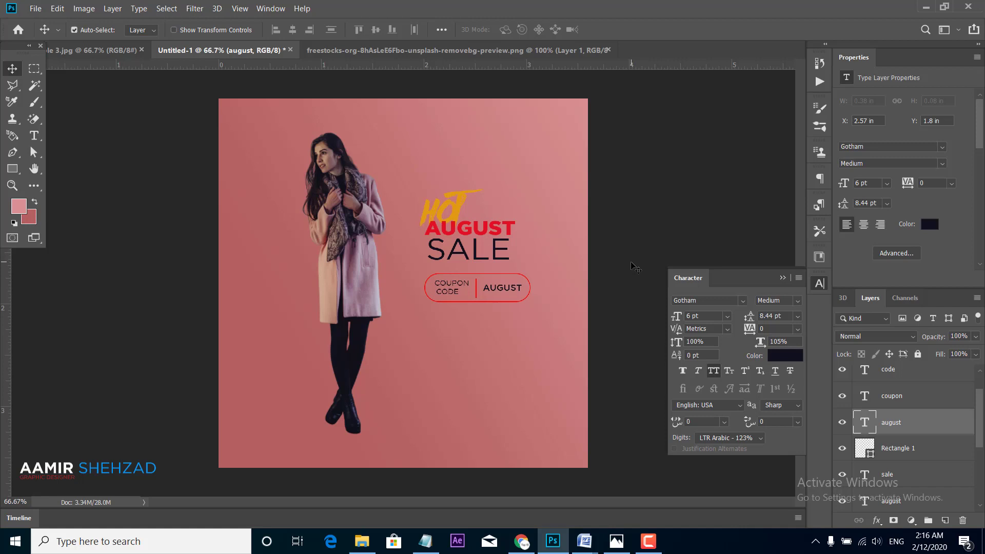
Step: Draw a white-filled circle and place it in the bottom-left corner, partly off canvas
{"action": "right_click", "coordinate": [13, 169]}
{"action": "left_click", "coordinate": [58, 192]}
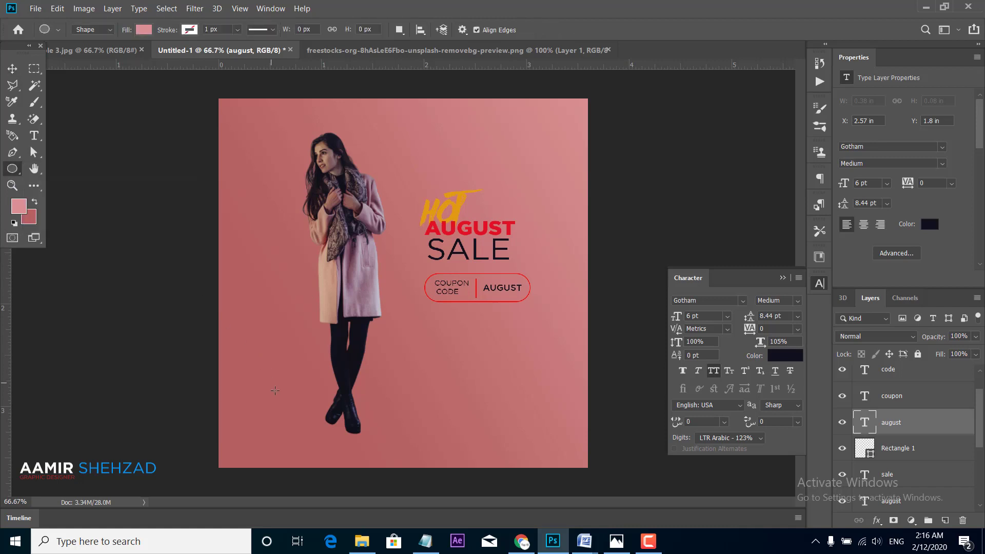
{"action": "left_click_drag", "start_coordinate": [271, 327], "coordinate": [351, 462]}
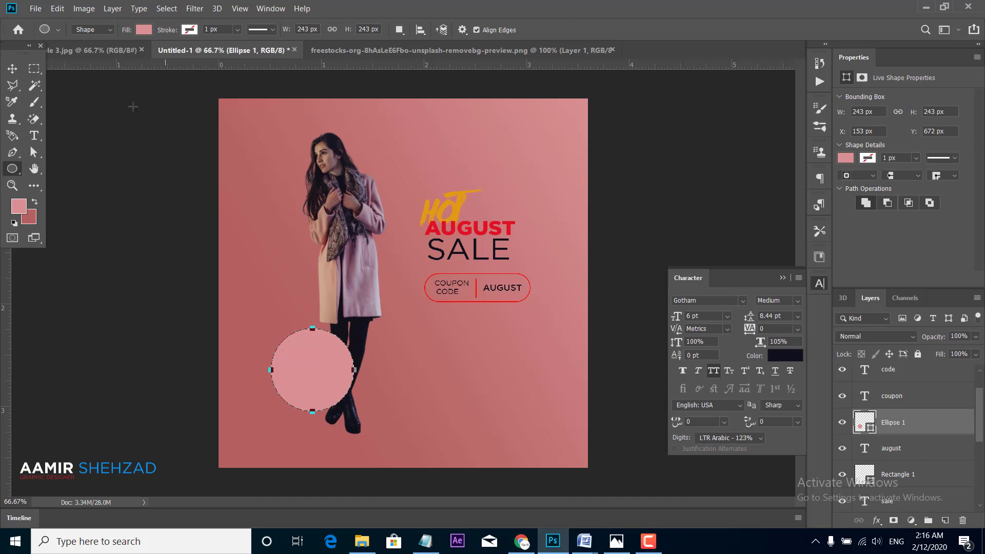
{"action": "left_click", "coordinate": [144, 30]}
{"action": "left_click", "coordinate": [90, 96]}
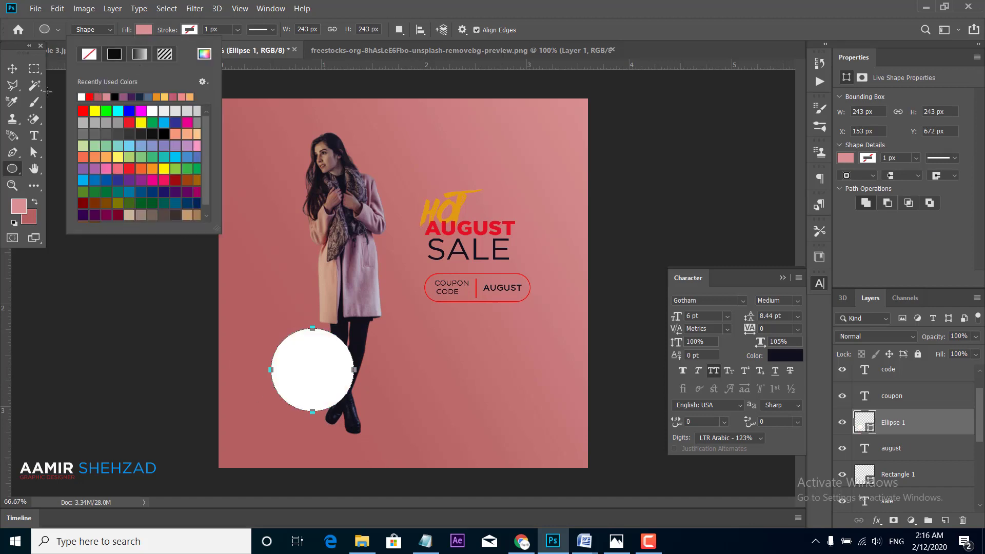
{"action": "left_click", "coordinate": [12, 68]}
{"action": "mouse_move", "coordinate": [317, 362]}
{"action": "left_mouse_down"}
{"action": "mouse_move", "coordinate": [261, 406]}
{"action": "mouse_move", "coordinate": [241, 441]}
{"action": "left_mouse_up"}
Step: Start a new text layer on the poster's left side and clear its placeholder text
{"action": "left_click", "coordinate": [34, 135]}
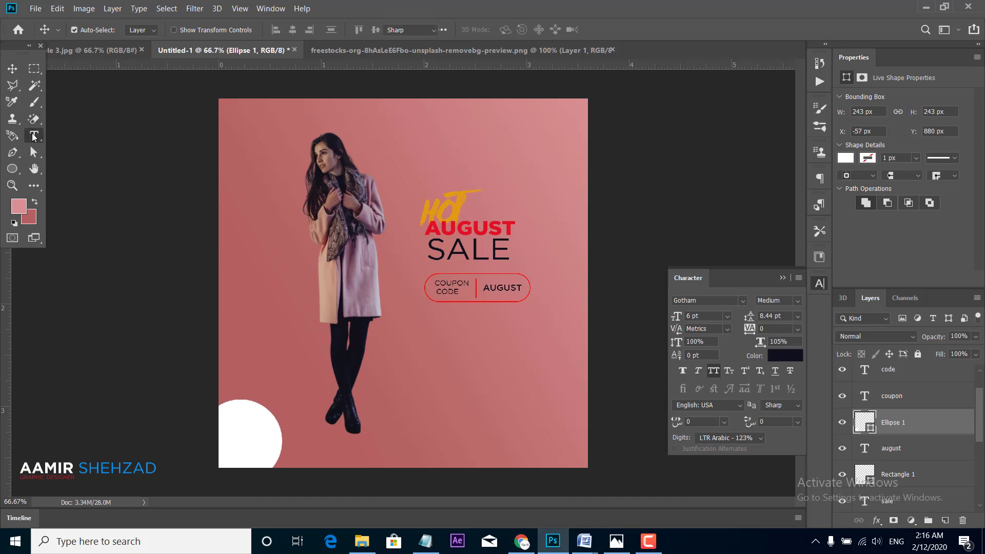
{"action": "left_click", "coordinate": [266, 291]}
{"action": "key", "text": "BackSpace"}
{"action": "type", "text": "20"}
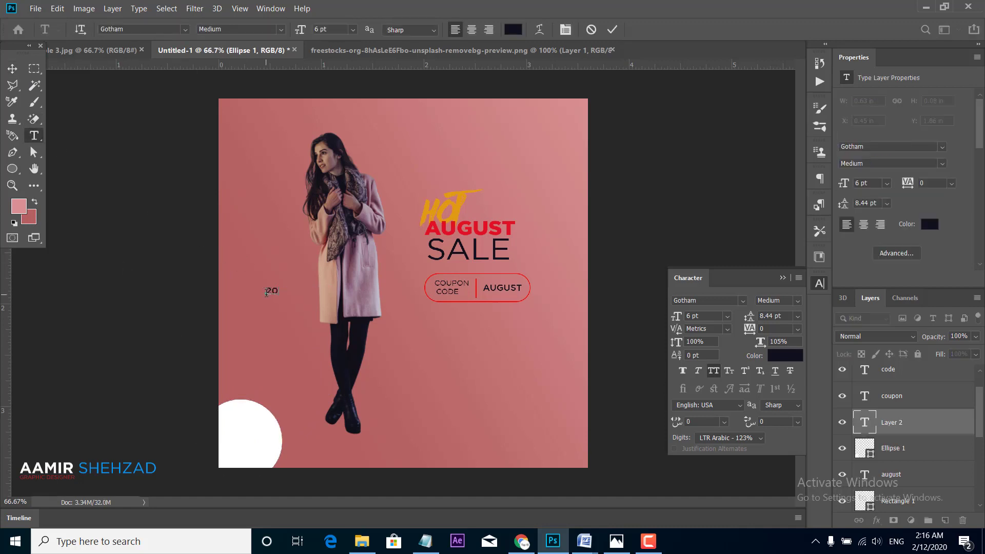
Step: Enlarge the 20% text to 17 pt and move it onto the white corner circle
{"action": "left_click", "coordinate": [13, 68]}
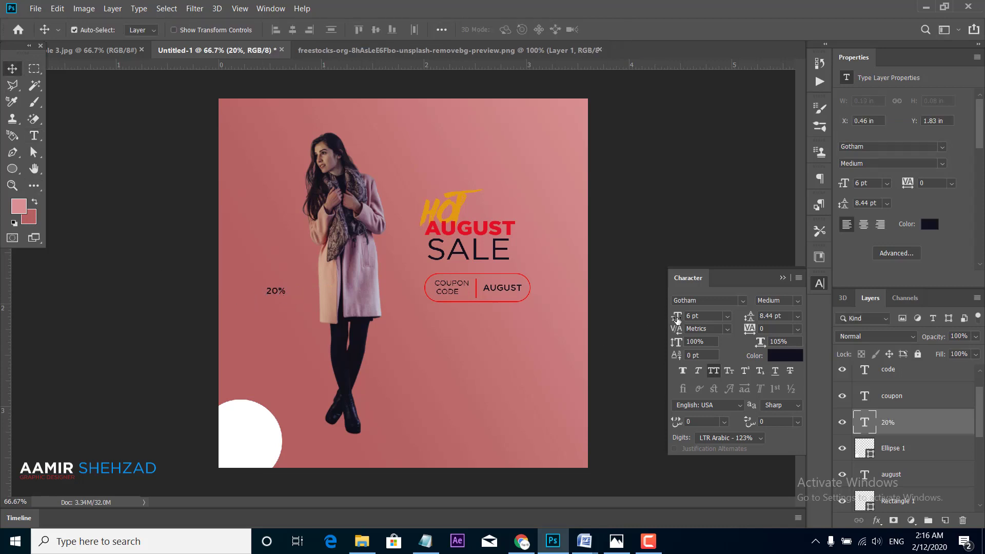
{"action": "left_click_drag", "start_coordinate": [676, 316], "coordinate": [688, 315]}
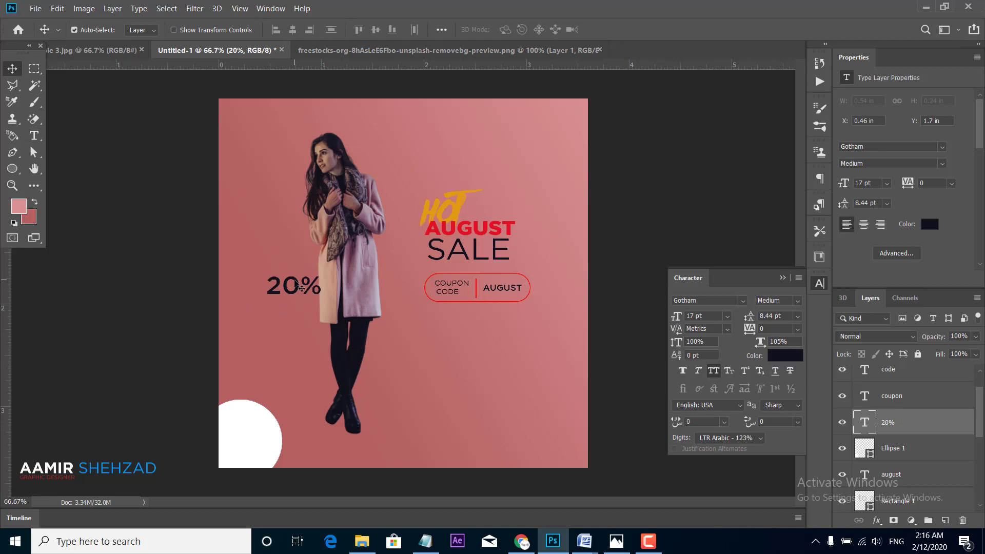
{"action": "left_click_drag", "start_coordinate": [296, 284], "coordinate": [250, 420]}
{"action": "key", "text": "Right"}
{"action": "key", "text": "Right"}
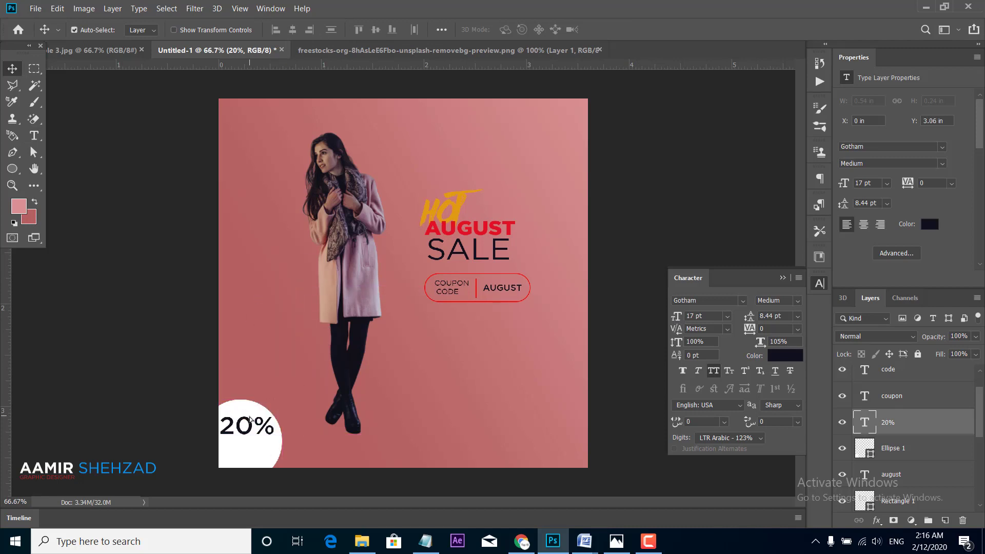
Step: Add 'OFF' text at 13 pt and place it beneath 20% on the circle
{"action": "left_click", "coordinate": [34, 135]}
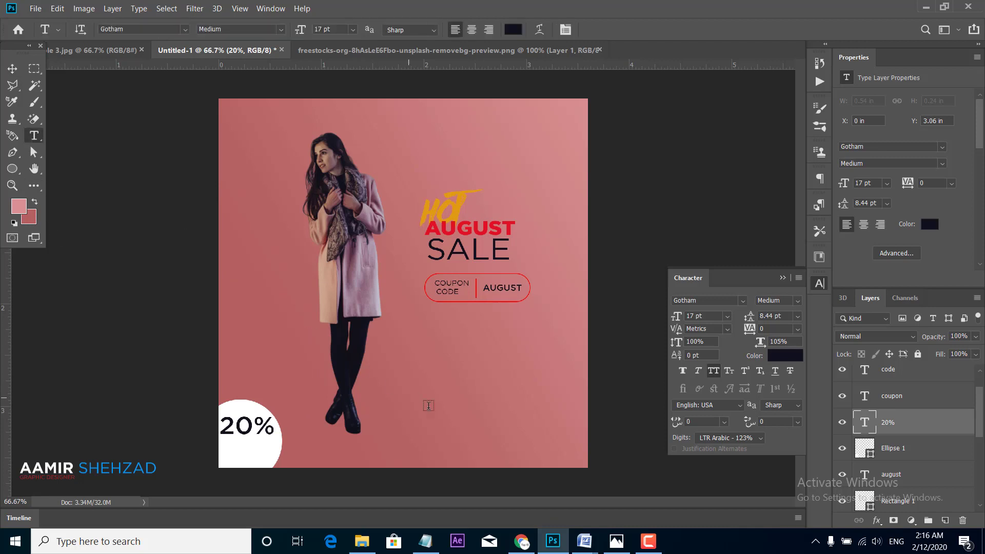
{"action": "left_click", "coordinate": [470, 418]}
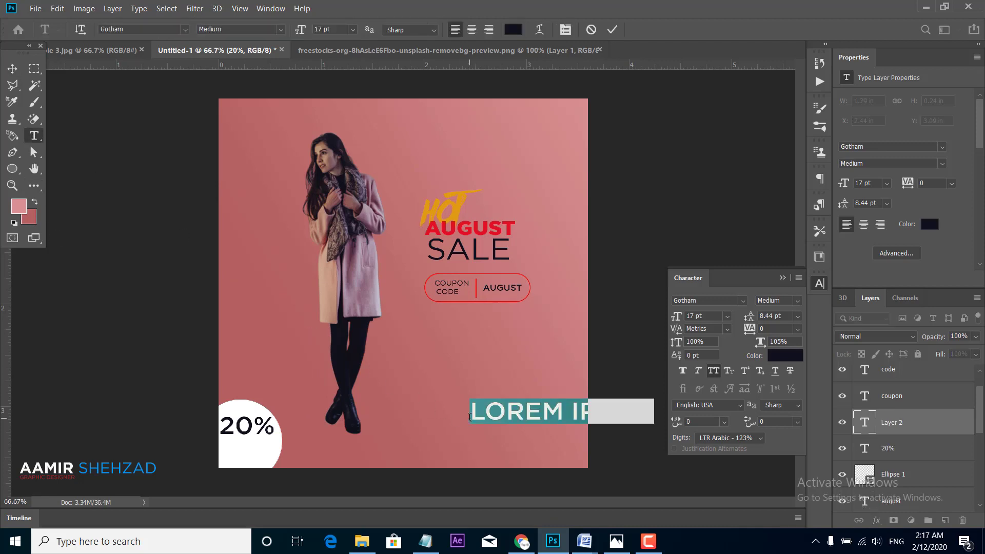
{"action": "type", "text": "OFF"}
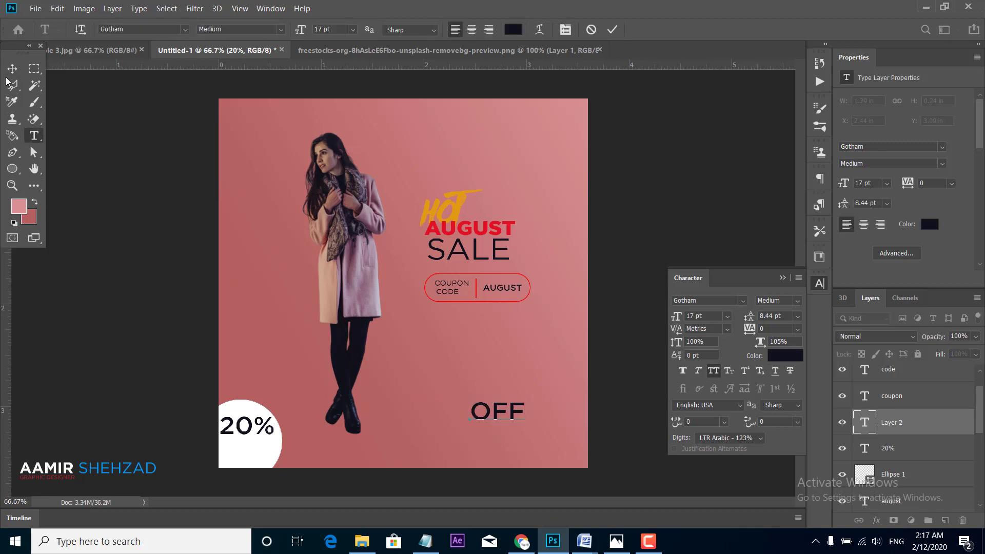
{"action": "left_click", "coordinate": [12, 68]}
{"action": "left_click_drag", "start_coordinate": [682, 317], "coordinate": [677, 318]}
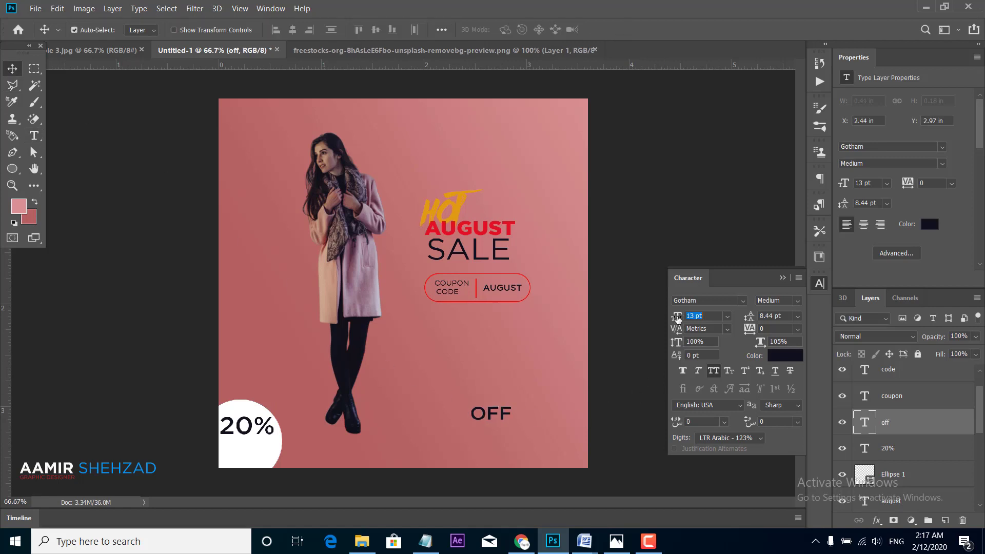
{"action": "left_click_drag", "start_coordinate": [494, 418], "coordinate": [245, 453]}
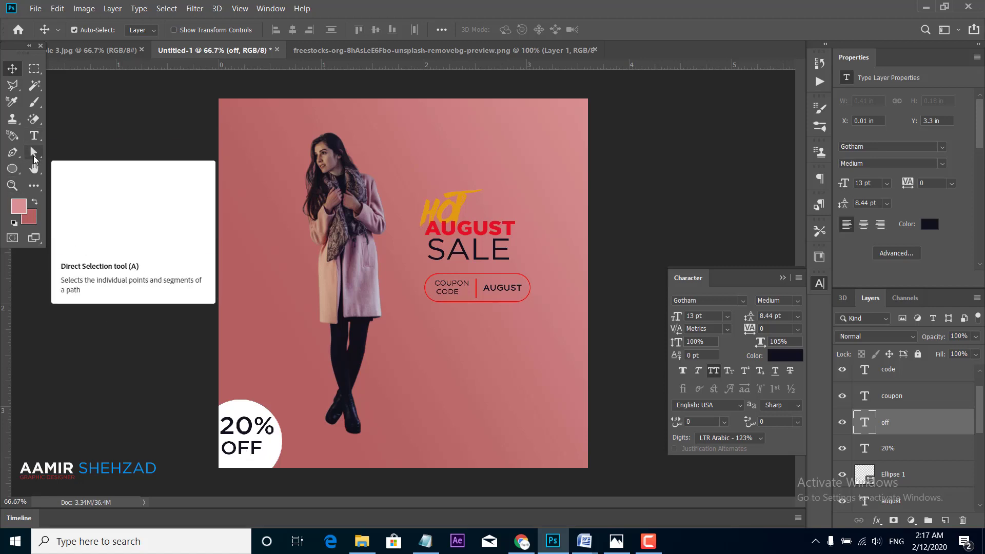
Step: Draw a simple right-pointing custom arrow shape right of the woman's legs, below the pill
{"action": "left_click", "coordinate": [23, 174]}
{"action": "right_click", "coordinate": [23, 173]}
{"action": "left_click", "coordinate": [62, 231]}
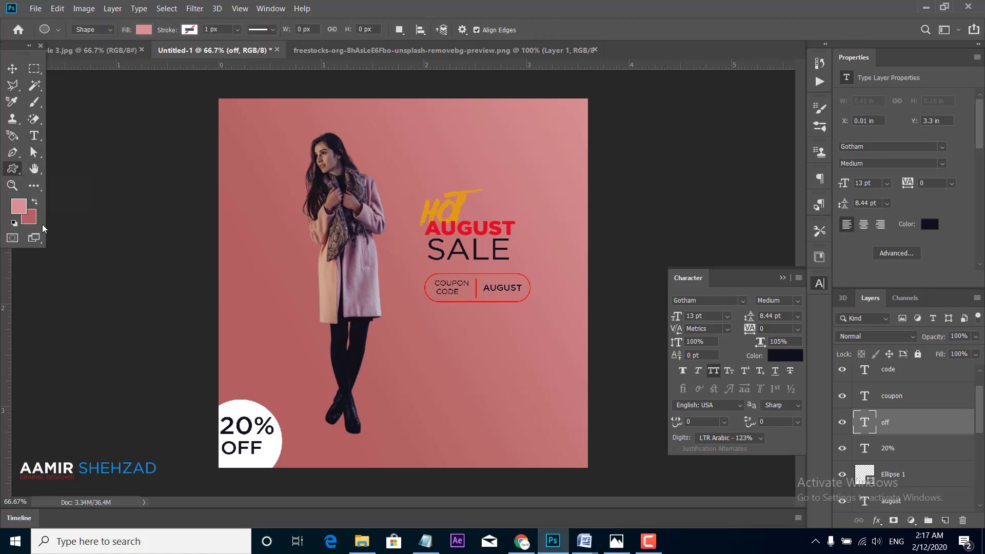
{"action": "left_click", "coordinate": [521, 30]}
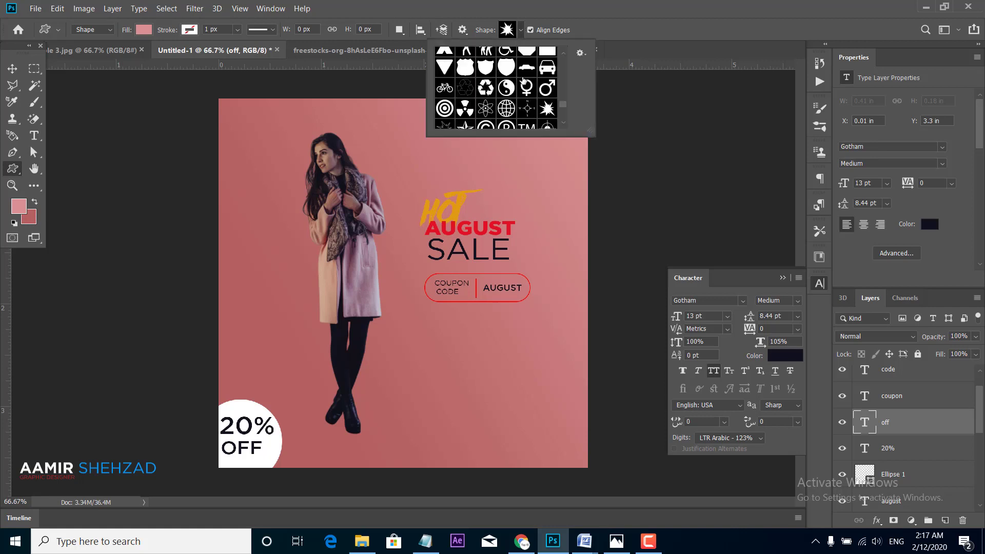
{"action": "scroll", "coordinate": [525, 82], "scroll_direction": "down", "scroll_amount": 2}
{"action": "scroll", "coordinate": [525, 82], "scroll_direction": "down", "scroll_amount": 2}
{"action": "scroll", "coordinate": [526, 82], "scroll_direction": "down", "scroll_amount": 2}
{"action": "scroll", "coordinate": [525, 82], "scroll_direction": "up", "scroll_amount": 2}
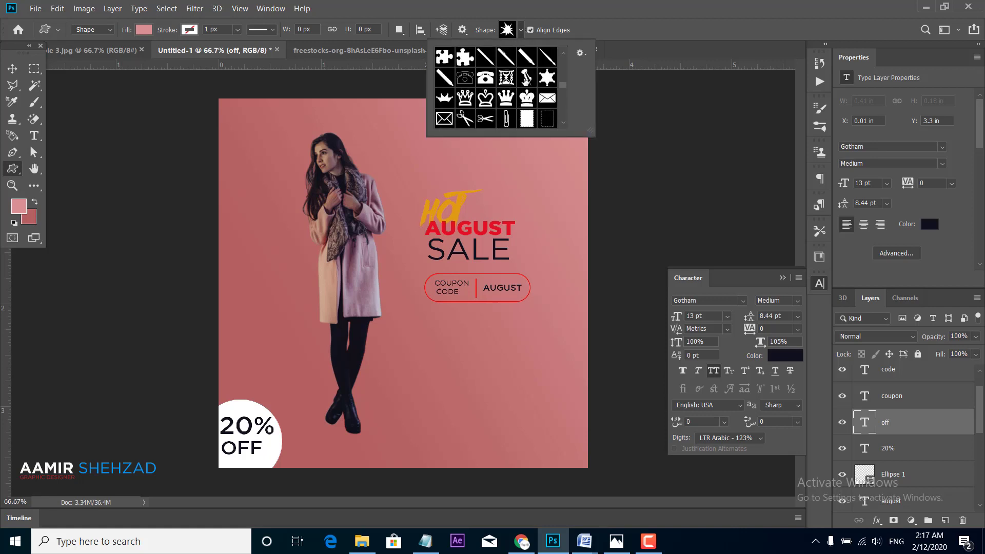
{"action": "scroll", "coordinate": [525, 82], "scroll_direction": "up", "scroll_amount": 2}
{"action": "scroll", "coordinate": [526, 82], "scroll_direction": "up", "scroll_amount": 2}
{"action": "scroll", "coordinate": [527, 78], "scroll_direction": "up", "scroll_amount": 2}
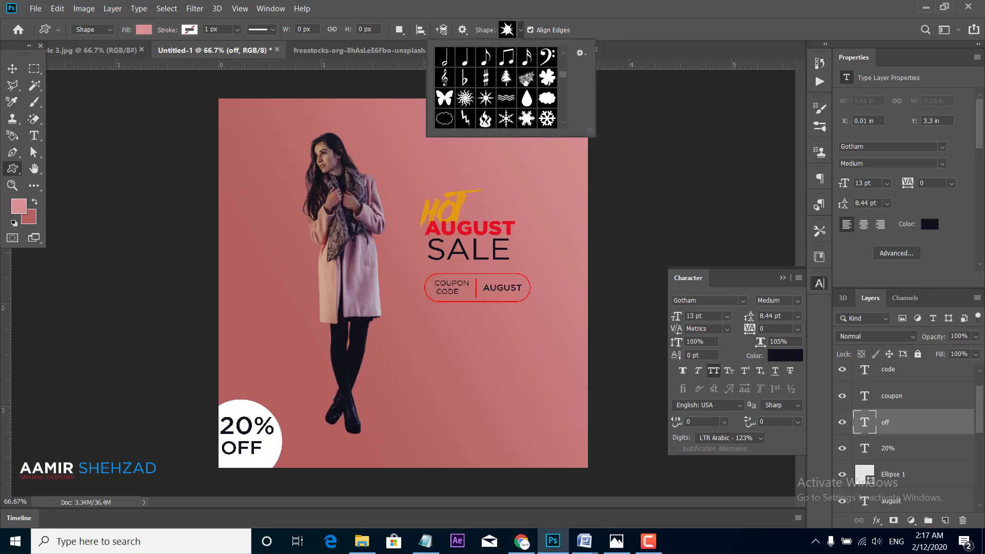
{"action": "scroll", "coordinate": [526, 79], "scroll_direction": "up", "scroll_amount": 2}
{"action": "scroll", "coordinate": [525, 80], "scroll_direction": "up", "scroll_amount": 2}
{"action": "scroll", "coordinate": [525, 80], "scroll_direction": "up", "scroll_amount": 2}
{"action": "scroll", "coordinate": [526, 81], "scroll_direction": "up", "scroll_amount": 2}
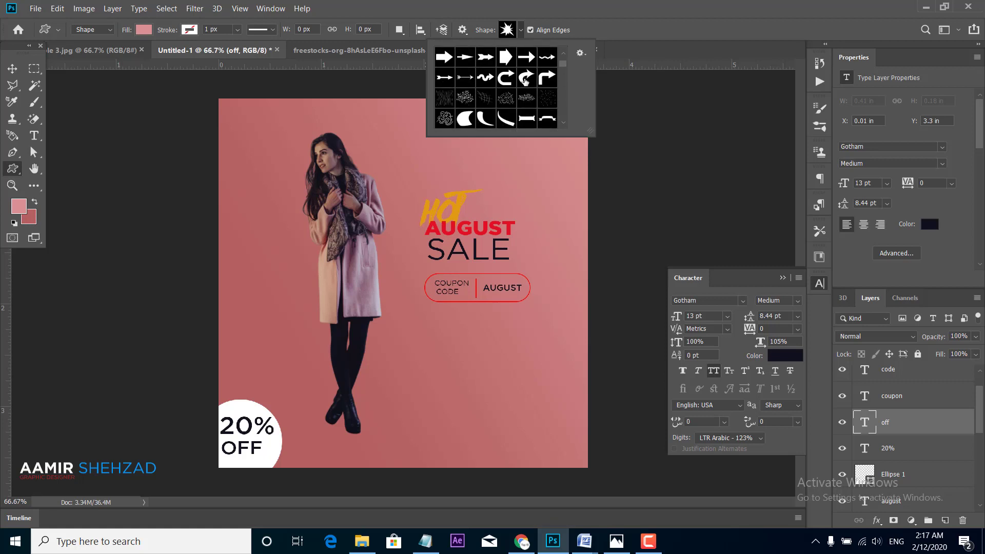
{"action": "scroll", "coordinate": [465, 72], "scroll_direction": "up", "scroll_amount": 1}
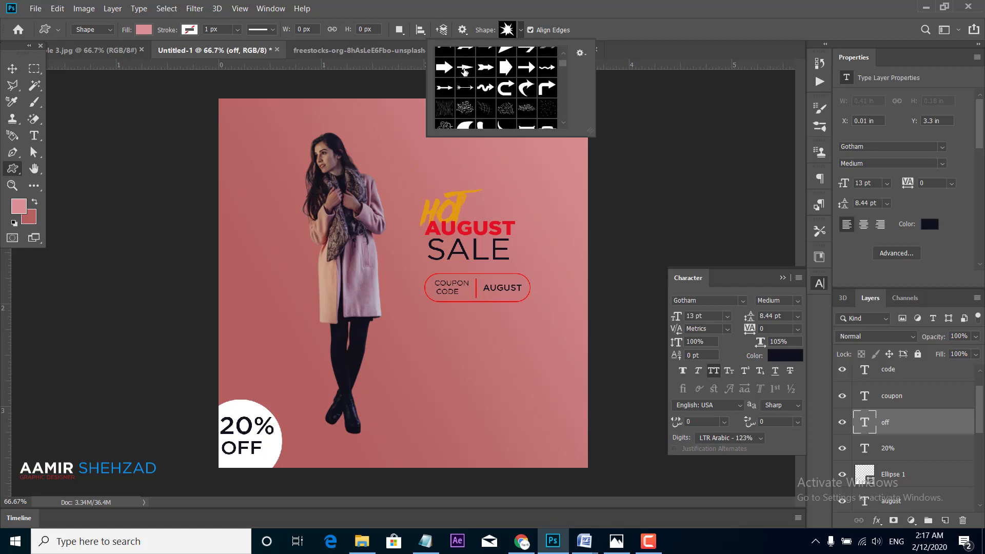
{"action": "scroll", "coordinate": [465, 72], "scroll_direction": "up", "scroll_amount": 1}
{"action": "left_click", "coordinate": [484, 59]}
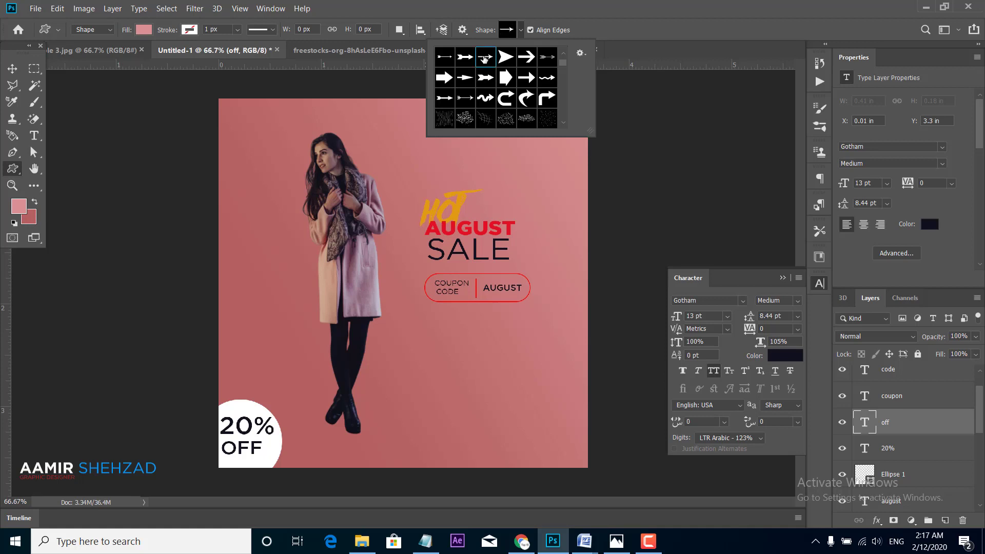
{"action": "mouse_move", "coordinate": [396, 359]}
{"action": "left_mouse_down"}
{"action": "mouse_move", "coordinate": [458, 380]}
{"action": "mouse_move", "coordinate": [442, 374]}
{"action": "left_mouse_up"}
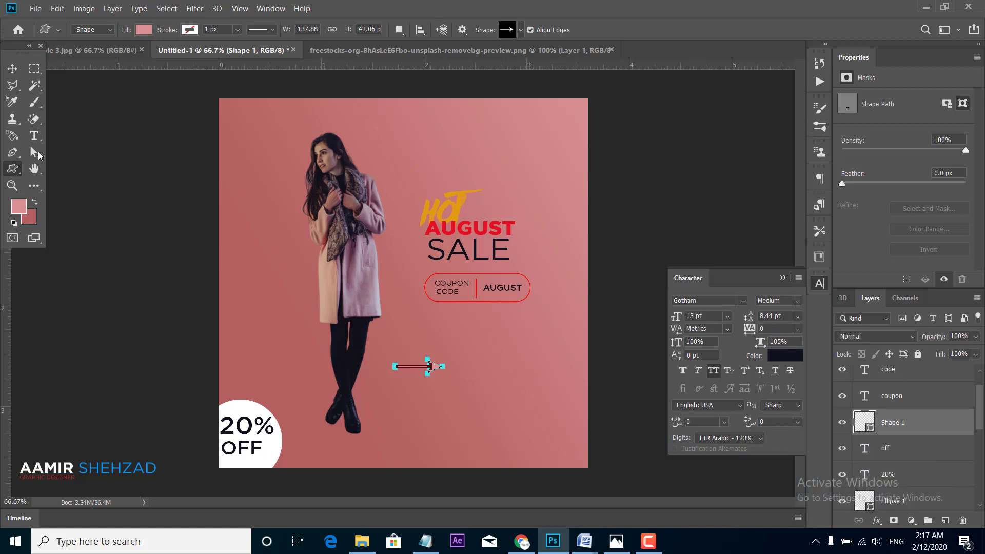
Step: Fill the arrow shape red, then select the 'shop now' line in the Notepad list
{"action": "left_click", "coordinate": [142, 30]}
{"action": "left_click", "coordinate": [90, 97]}
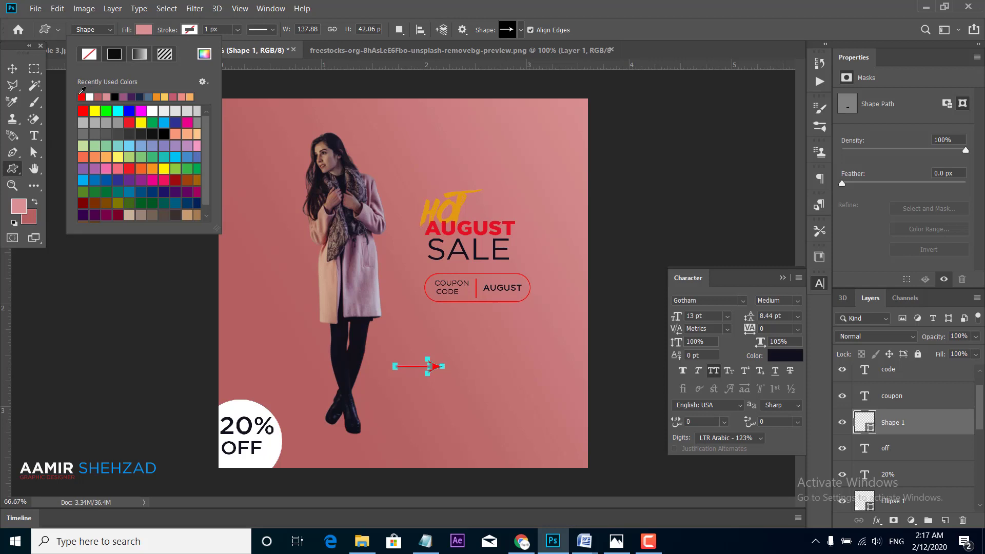
{"action": "key", "text": "v"}
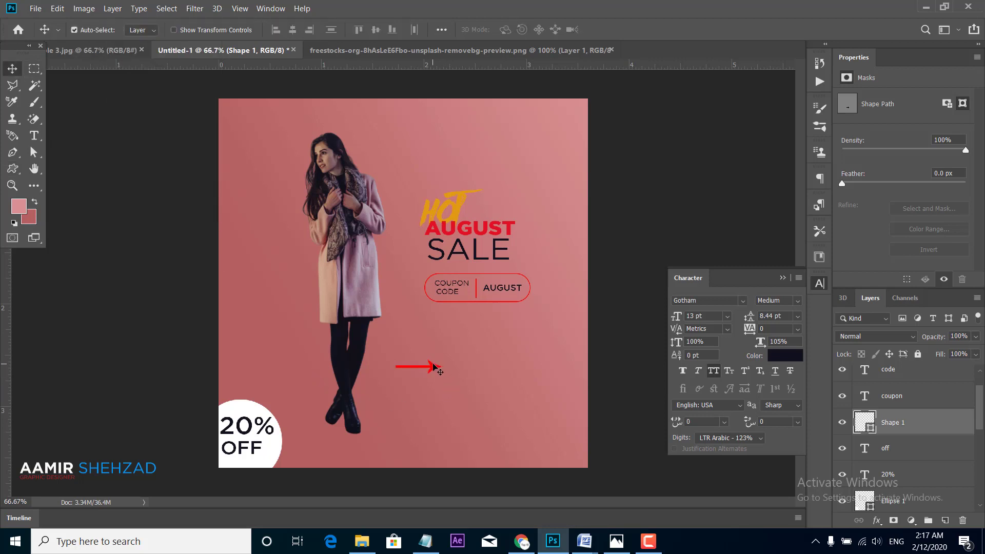
{"action": "left_click", "coordinate": [434, 366]}
{"action": "left_click", "coordinate": [424, 540]}
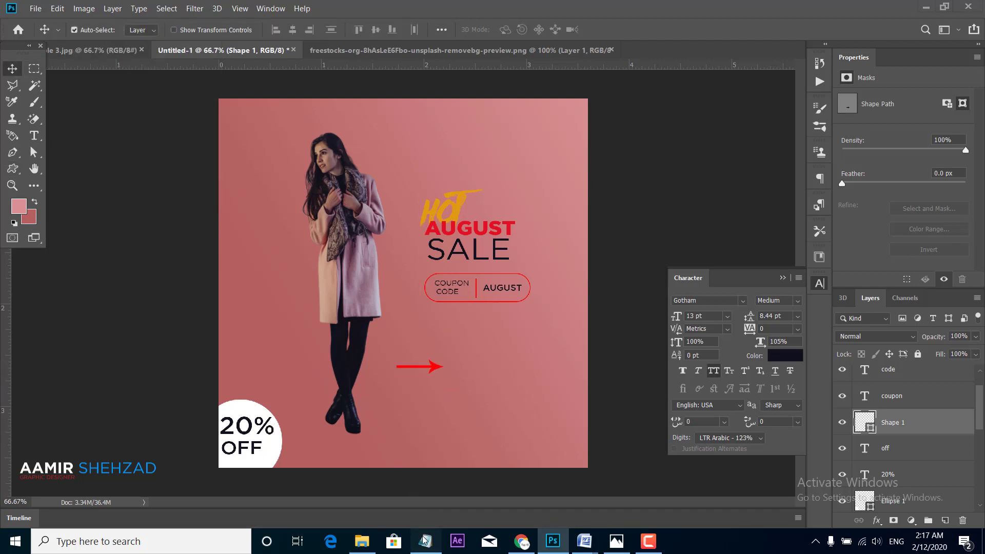
{"action": "left_click_drag", "start_coordinate": [318, 306], "coordinate": [280, 307]}
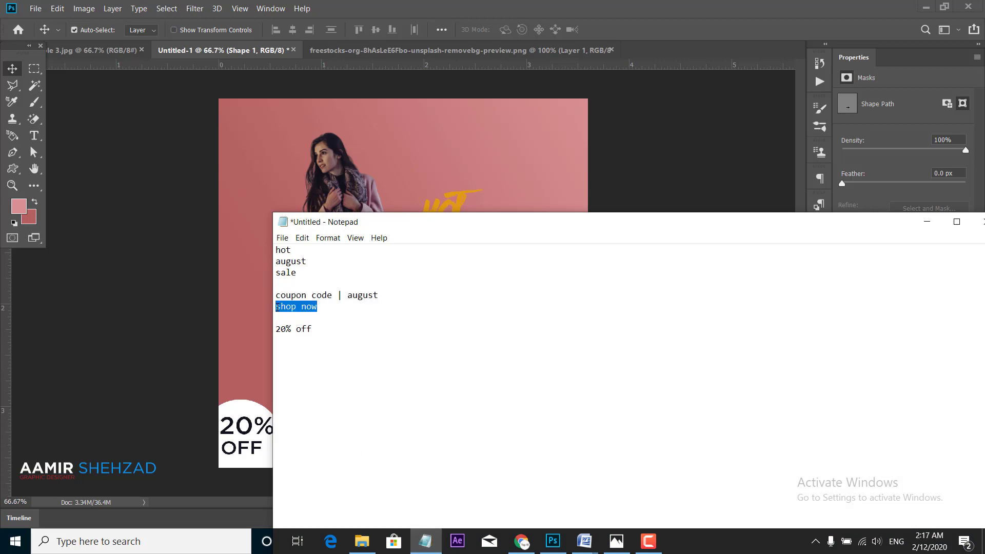
Step: Paste a small SHOP NOW text beside the arrow, coloured with red sampled from AUGUST
{"action": "left_click", "coordinate": [425, 541]}
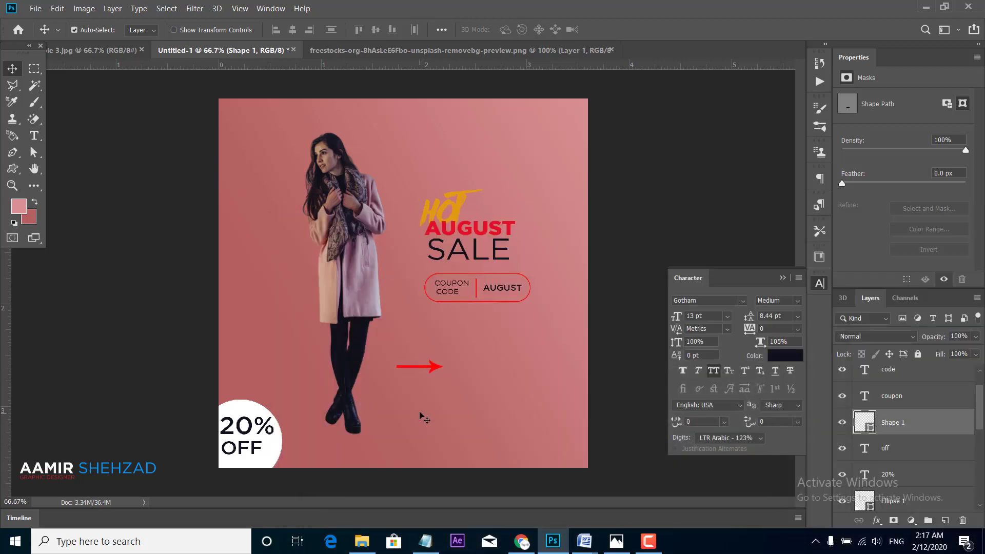
{"action": "left_click", "coordinate": [37, 142]}
{"action": "left_click", "coordinate": [420, 440]}
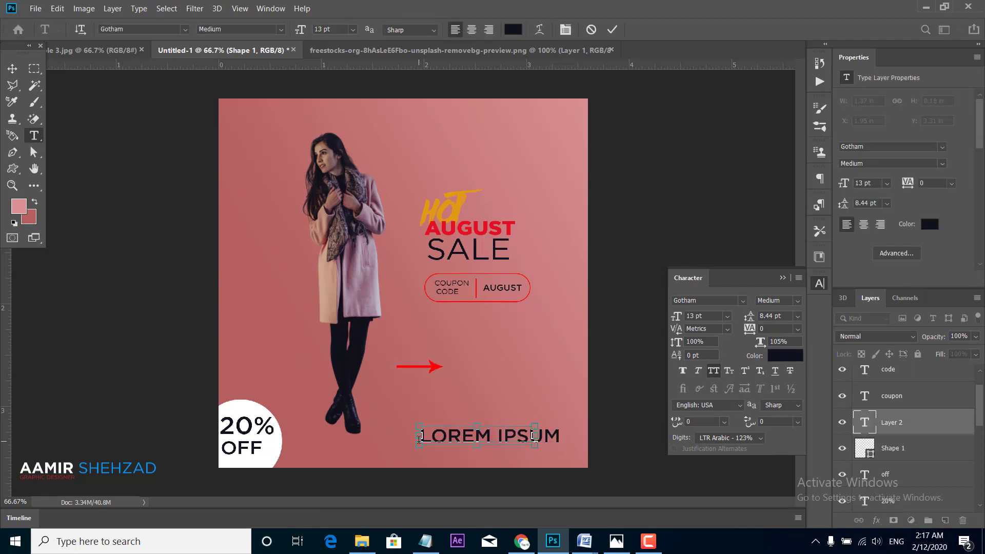
{"action": "type", "text": "shop now"}
{"action": "left_click", "coordinate": [12, 68]}
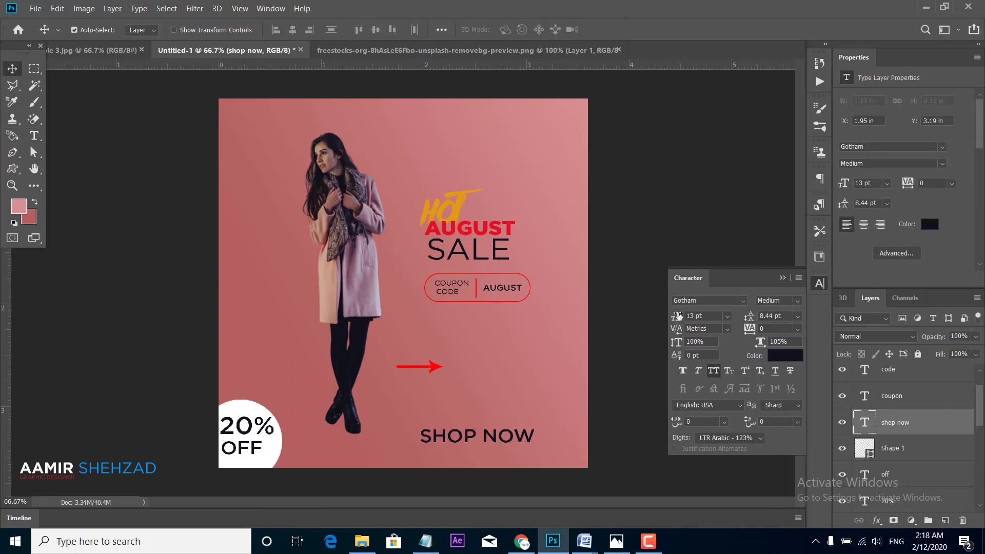
{"action": "left_click_drag", "start_coordinate": [669, 314], "coordinate": [674, 314]}
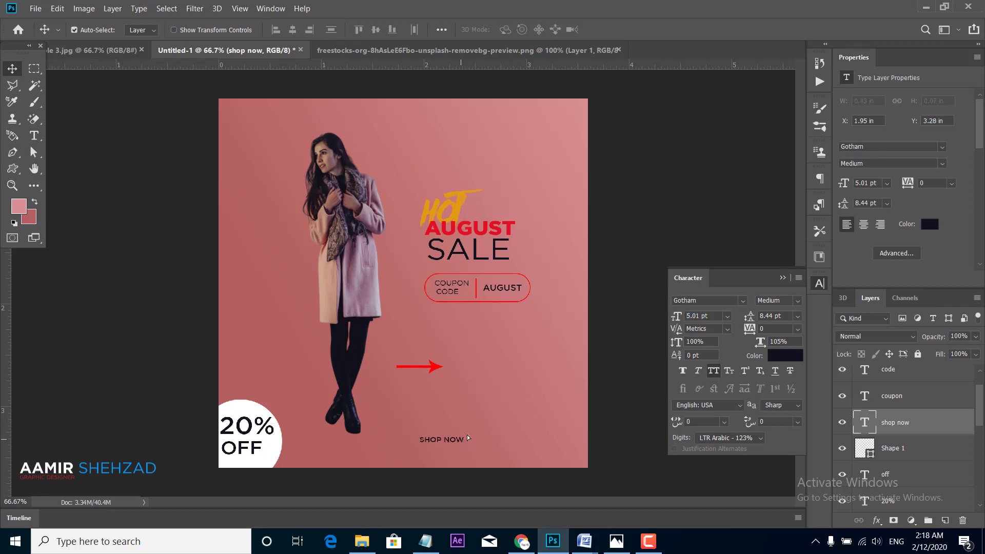
{"action": "left_click_drag", "start_coordinate": [468, 437], "coordinate": [501, 367]}
{"action": "left_click", "coordinate": [782, 357]}
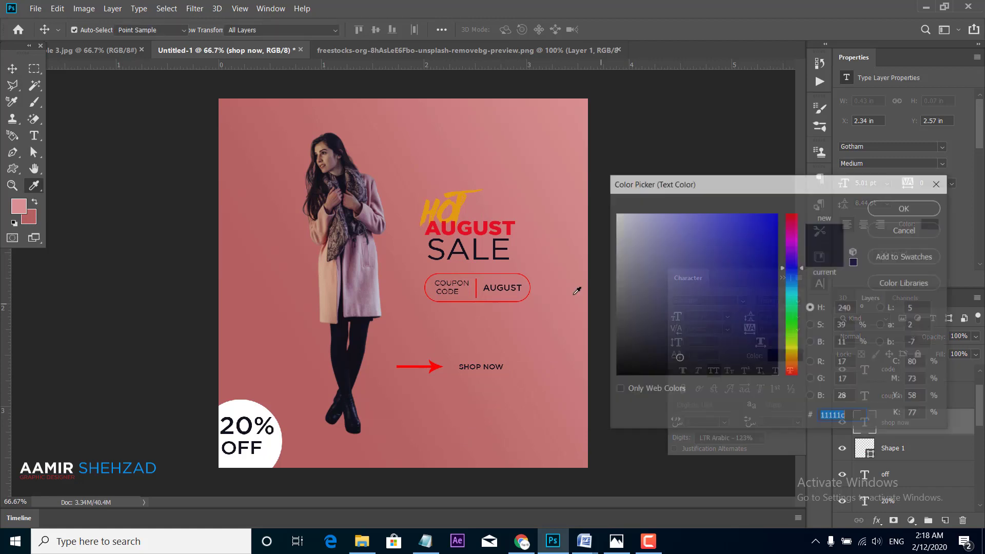
{"action": "left_click", "coordinate": [501, 228]}
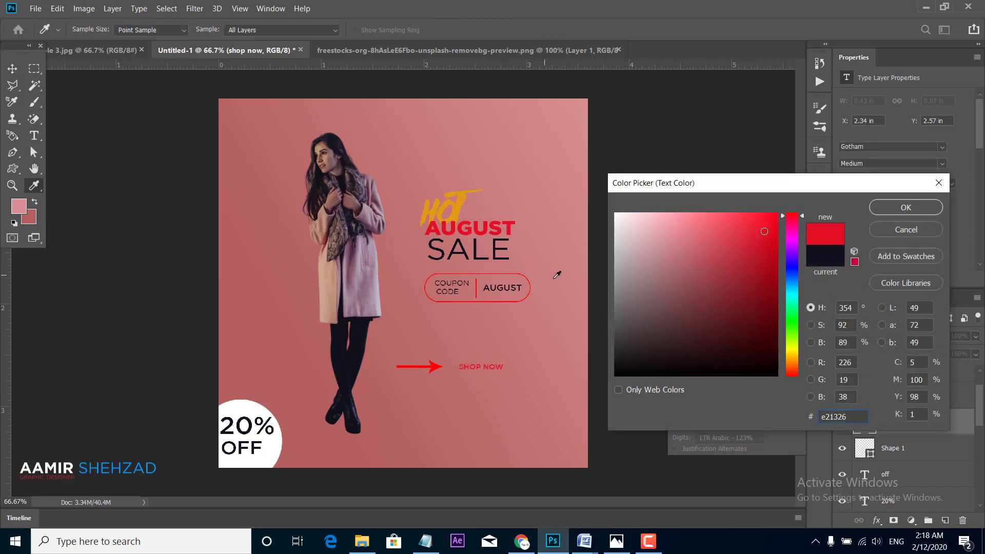
{"action": "left_click", "coordinate": [879, 212]}
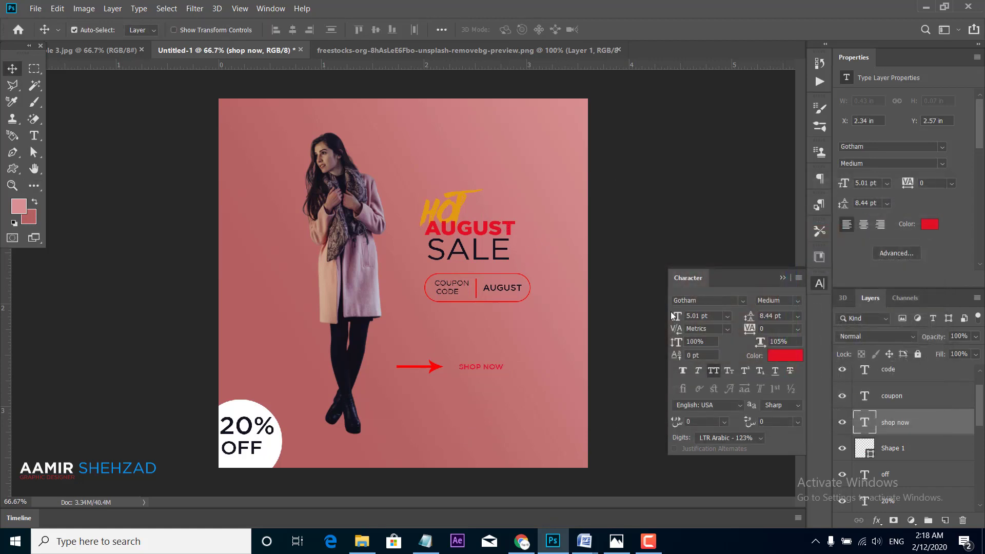
Step: Adjust SHOP NOW to sit level with the red arrow, then select the white corner circle
{"action": "key", "text": "Up"}
{"action": "key", "text": "Up"}
{"action": "left_click_drag", "start_coordinate": [513, 367], "coordinate": [513, 365]}
{"action": "left_click", "coordinate": [251, 413]}
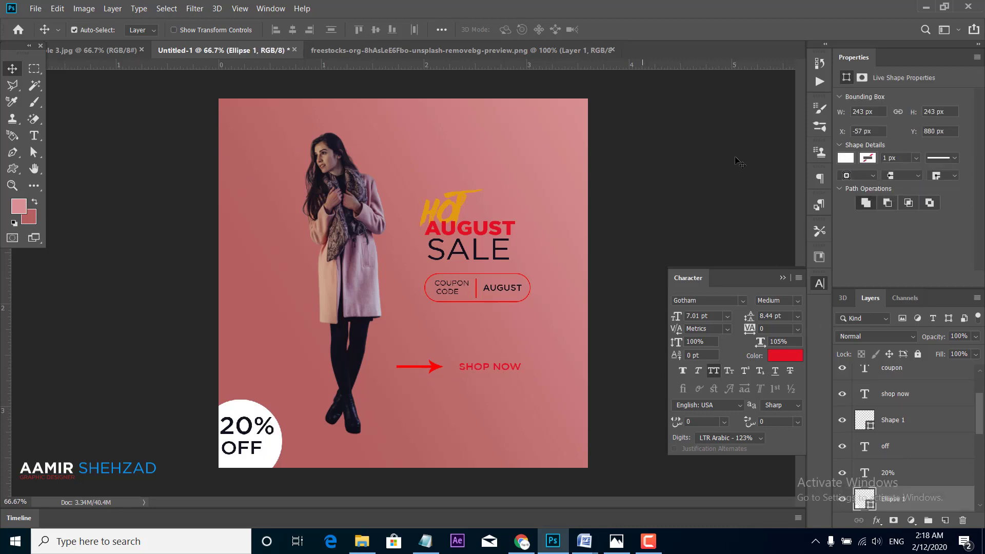
Step: Fill the bottom-left circle yellow and make the 20% text white
{"action": "left_click", "coordinate": [850, 158]}
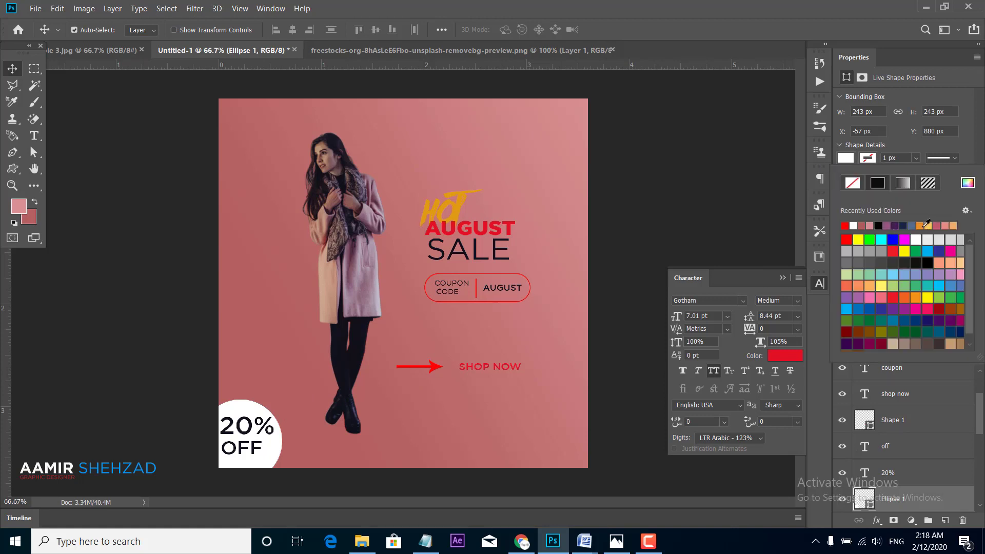
{"action": "left_click", "coordinate": [855, 239]}
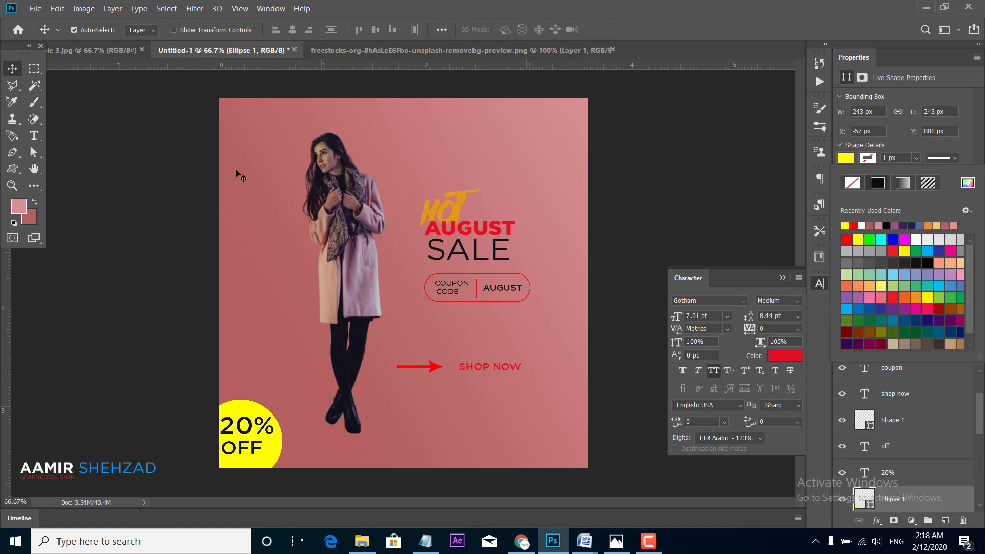
{"action": "left_click", "coordinate": [258, 431]}
{"action": "left_click", "coordinate": [797, 362]}
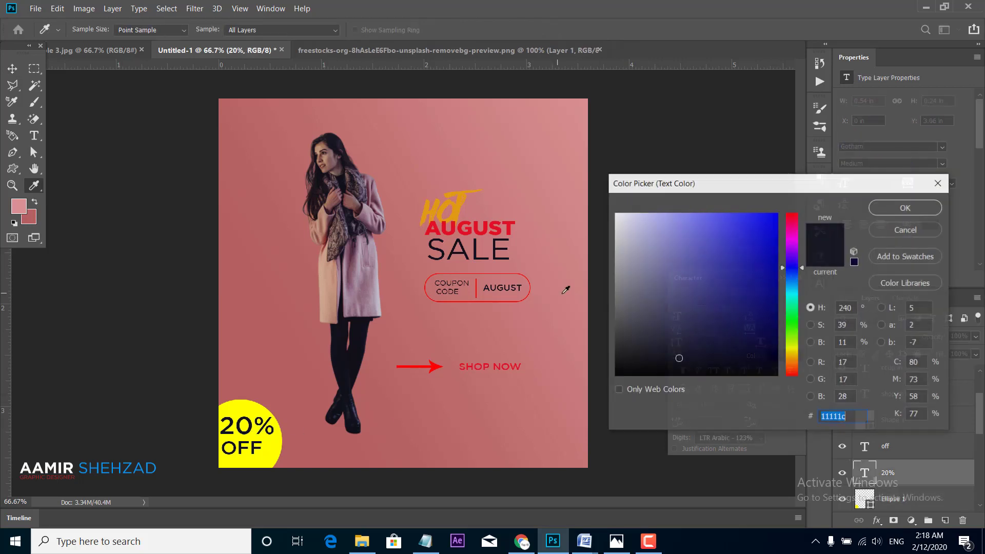
{"action": "left_click", "coordinate": [616, 213]}
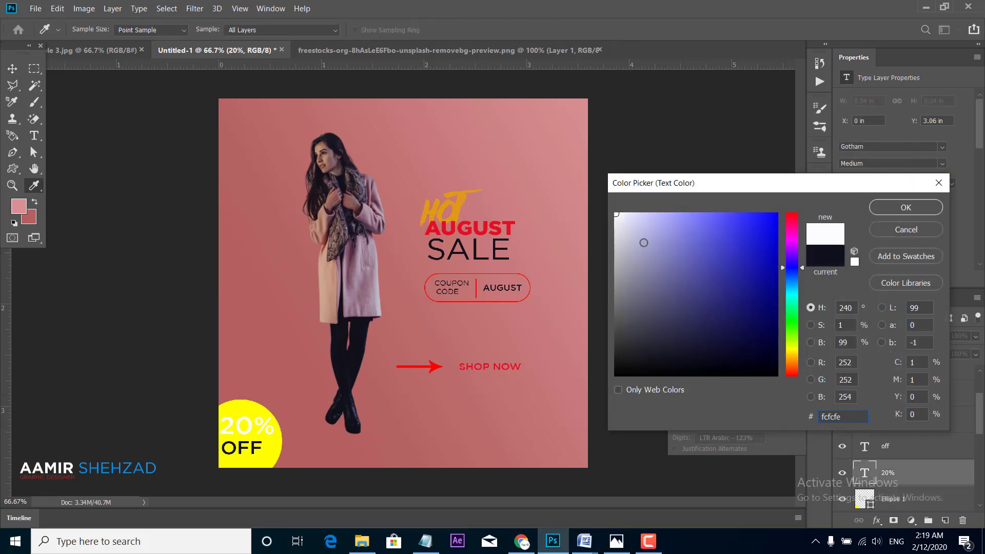
{"action": "left_click", "coordinate": [918, 208]}
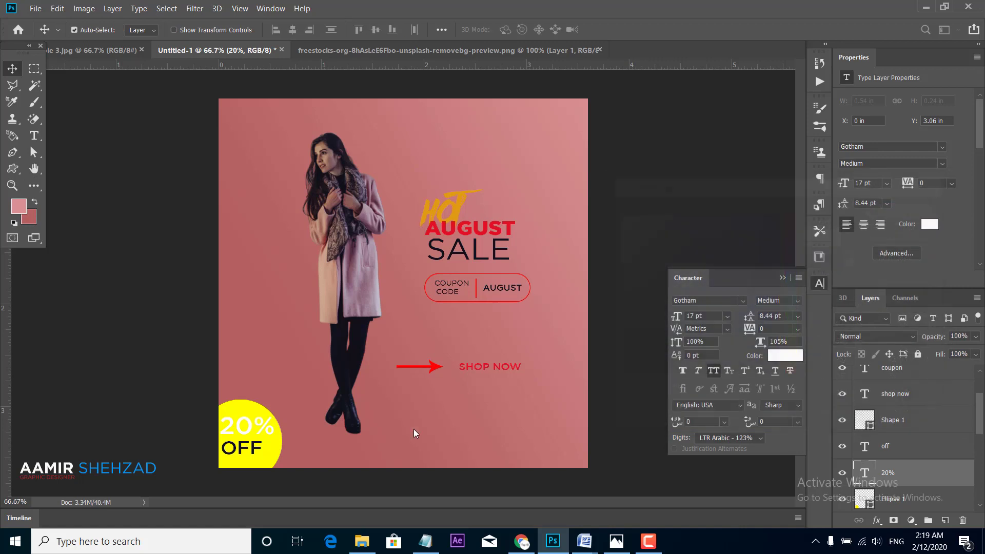
Step: Recolour the OFF text near-white to match 20%
{"action": "left_click", "coordinate": [258, 449]}
{"action": "left_click", "coordinate": [785, 355]}
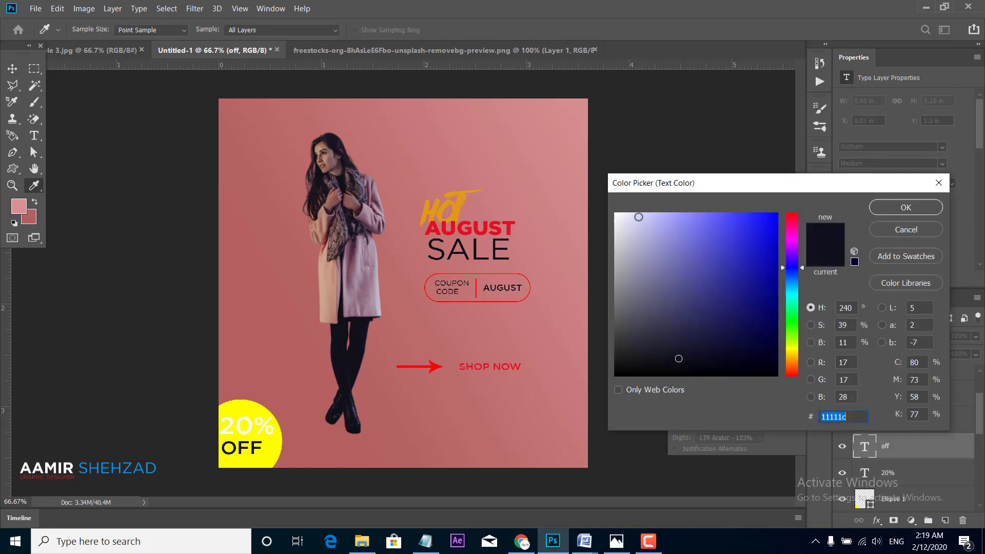
{"action": "left_click", "coordinate": [616, 220]}
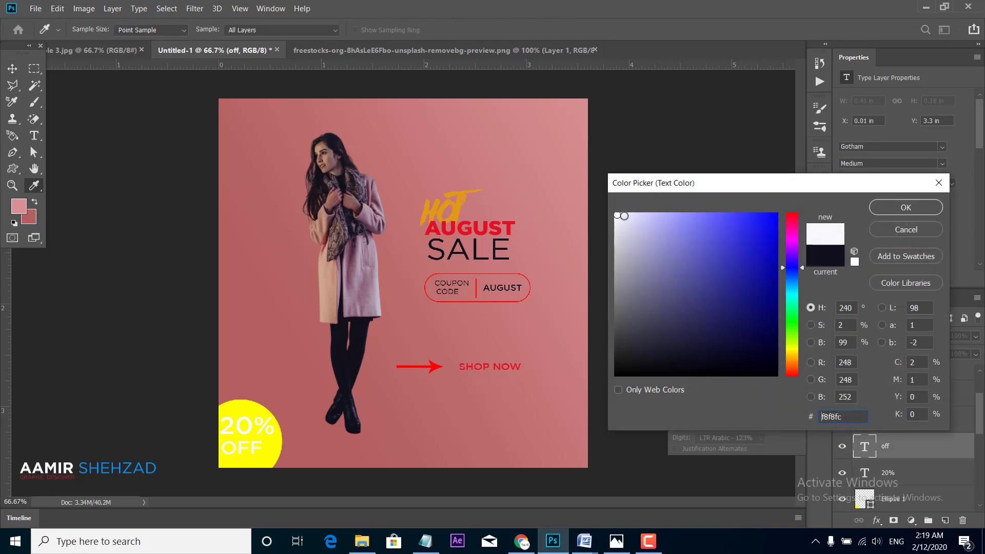
{"action": "left_click", "coordinate": [934, 213]}
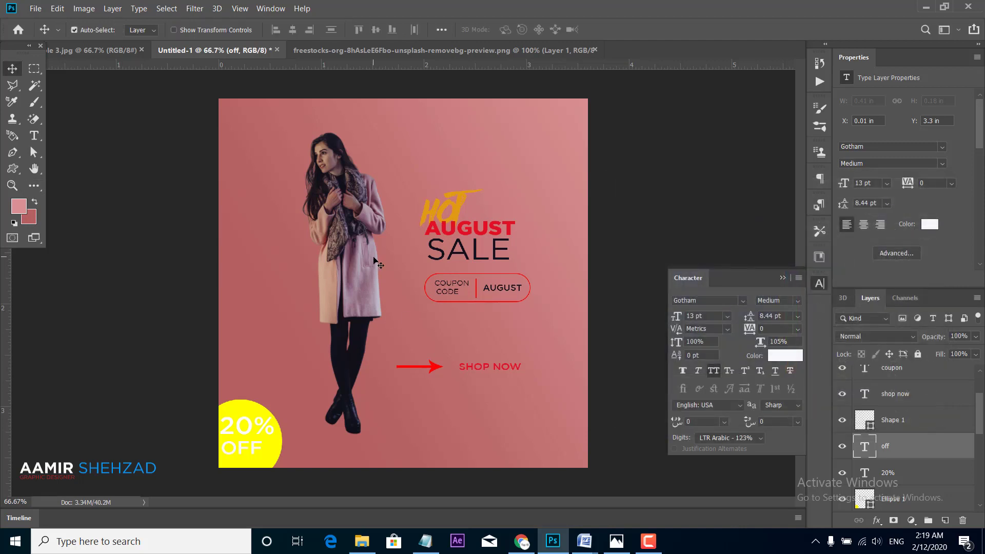
Step: Draw a large Ellipse circle around the HOT AUGUST SALE headline, placed just above Layer 0
{"action": "left_click", "coordinate": [819, 283]}
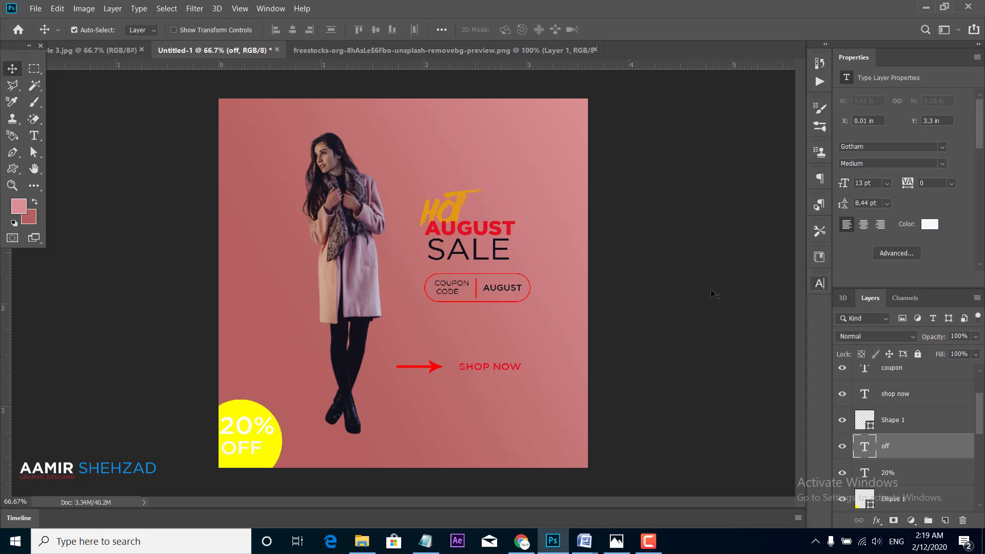
{"action": "left_click", "coordinate": [13, 168]}
{"action": "right_click", "coordinate": [12, 168]}
{"action": "left_click", "coordinate": [49, 193]}
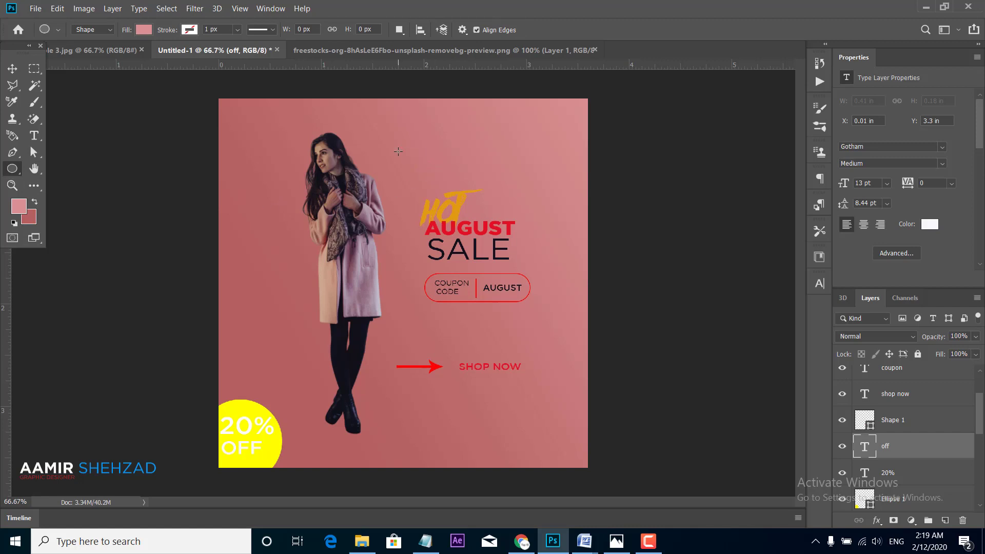
{"action": "scroll", "coordinate": [894, 436], "scroll_direction": "down", "scroll_amount": 2}
{"action": "scroll", "coordinate": [895, 446], "scroll_direction": "down", "scroll_amount": 2}
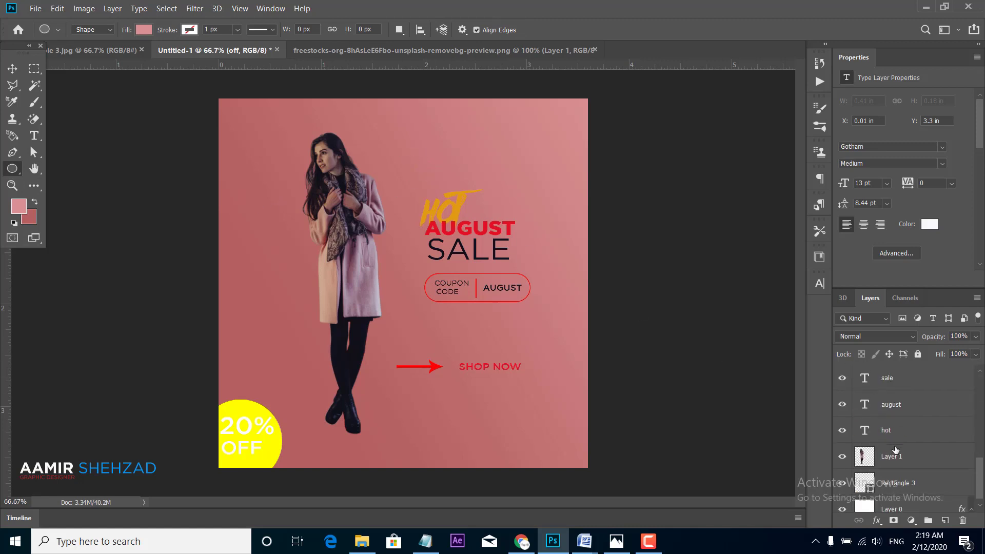
{"action": "scroll", "coordinate": [895, 449], "scroll_direction": "down", "scroll_amount": 2}
{"action": "left_click", "coordinate": [895, 449]}
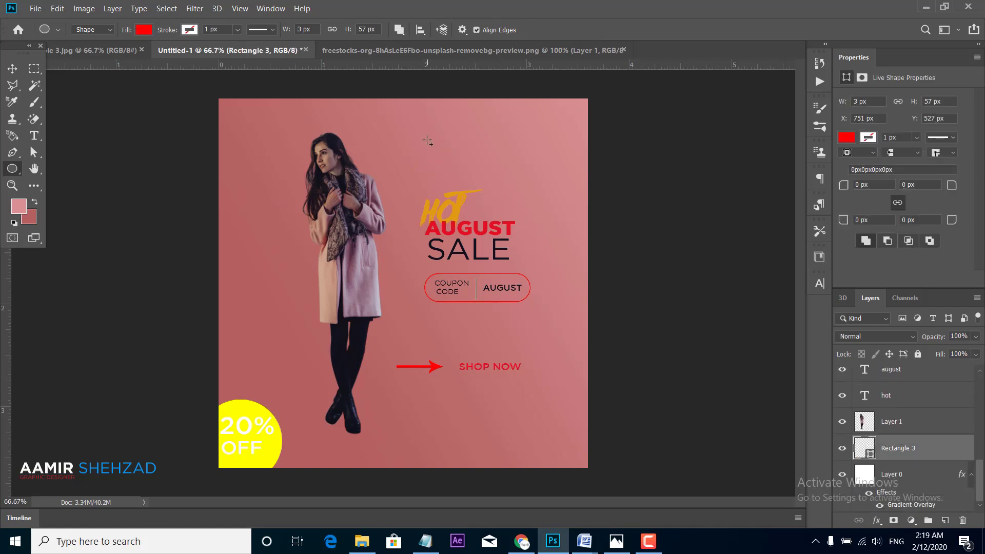
{"action": "left_click", "coordinate": [882, 474]}
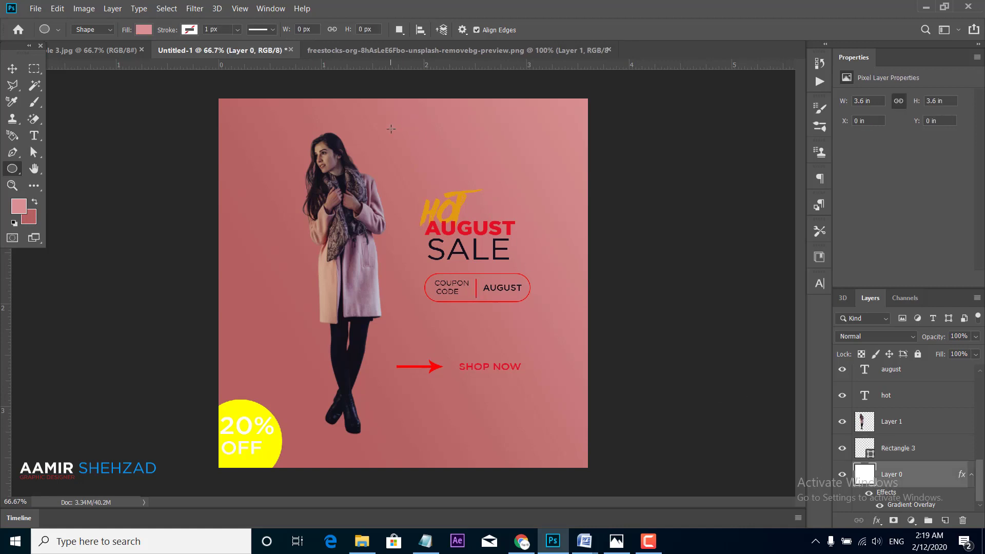
{"action": "left_click_drag", "start_coordinate": [356, 123], "coordinate": [583, 352]}
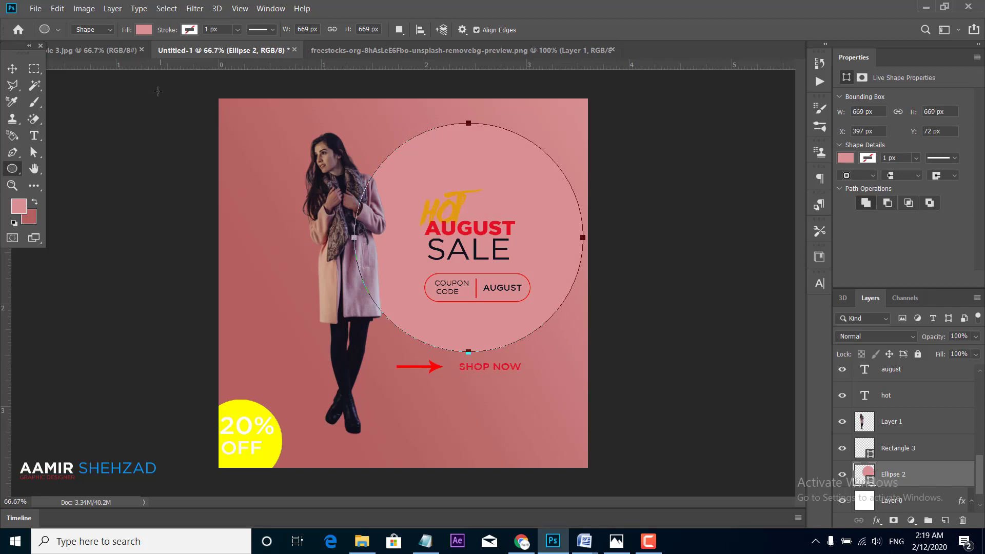
Step: Give the circle no fill and a light-orange stroke about 12.87 px wide
{"action": "left_click", "coordinate": [143, 29]}
{"action": "left_click", "coordinate": [87, 54]}
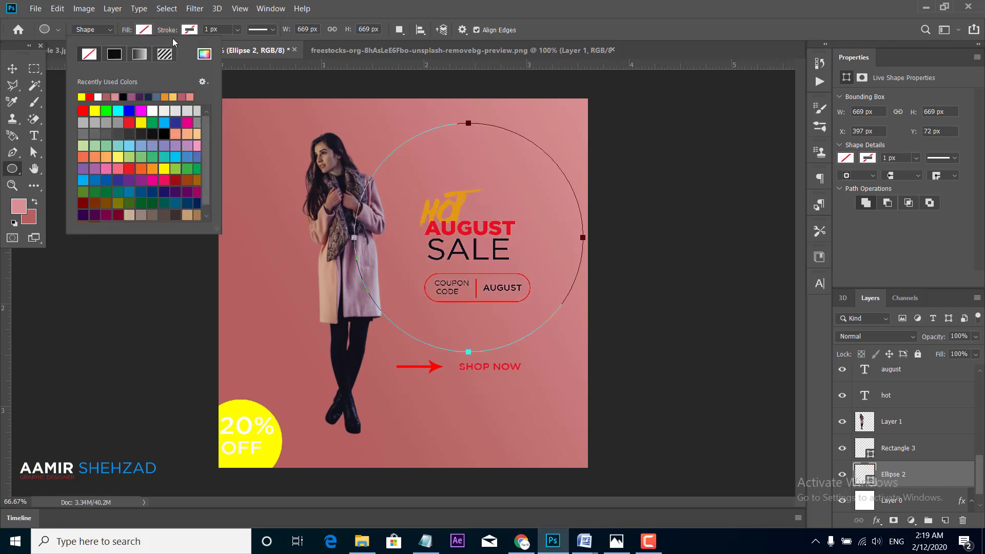
{"action": "left_click", "coordinate": [189, 29]}
{"action": "left_click", "coordinate": [219, 96]}
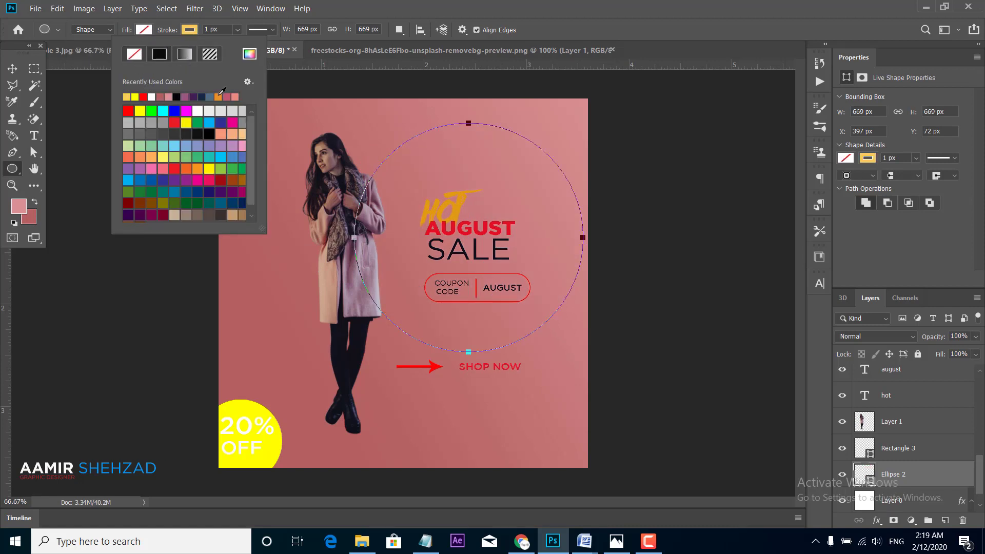
{"action": "left_click", "coordinate": [238, 29]}
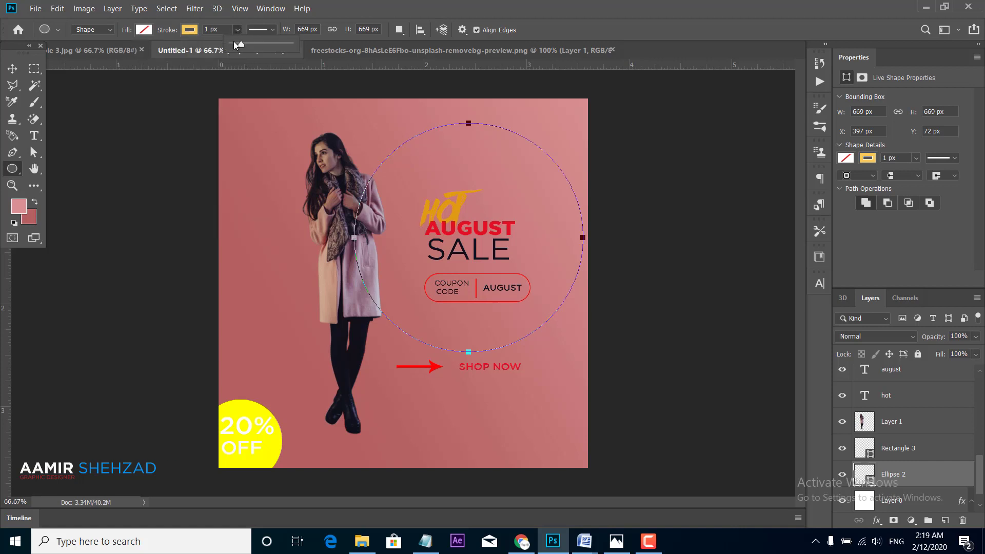
{"action": "left_click_drag", "start_coordinate": [241, 43], "coordinate": [244, 45]}
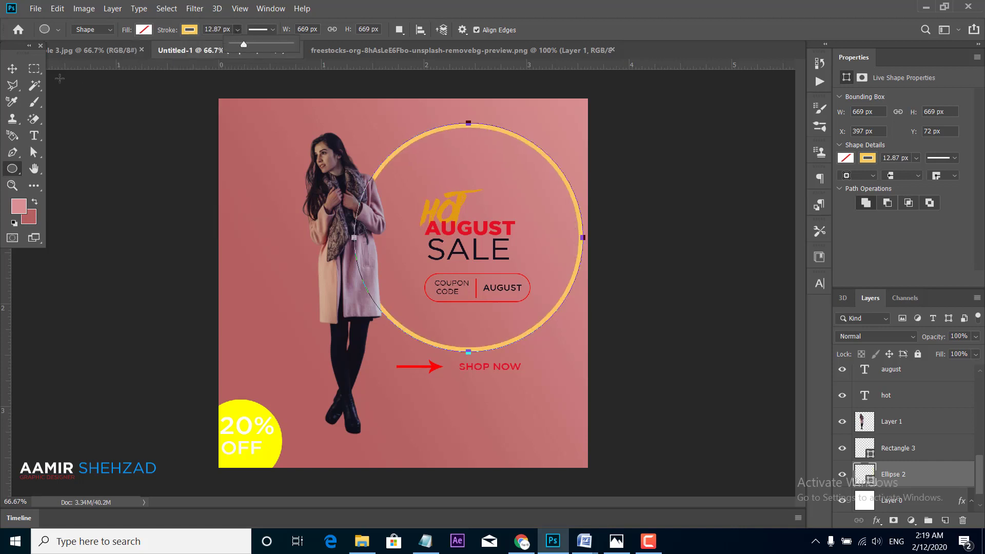
Step: Nudge the ring slightly left and shift the woman photo right and down
{"action": "left_click", "coordinate": [16, 75]}
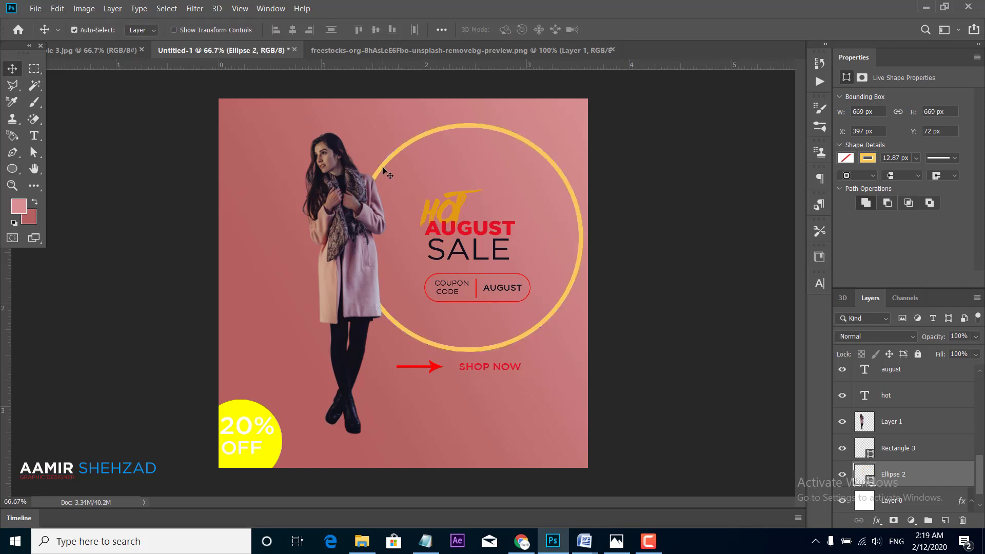
{"action": "mouse_move", "coordinate": [383, 171]}
{"action": "left_mouse_down"}
{"action": "mouse_move", "coordinate": [357, 165]}
{"action": "mouse_move", "coordinate": [376, 170]}
{"action": "left_mouse_up"}
{"action": "left_click_drag", "start_coordinate": [355, 209], "coordinate": [373, 221]}
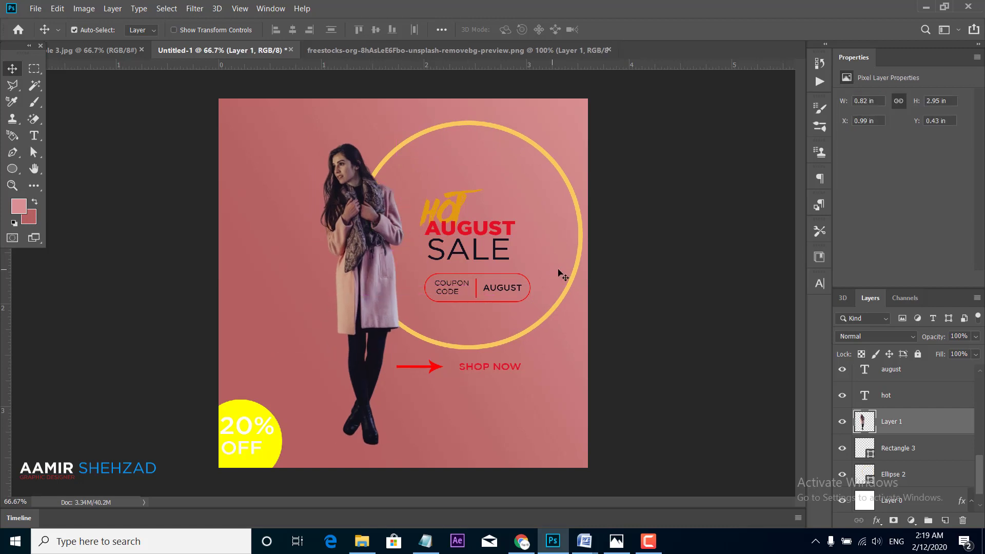
Step: Set the Ellipse 2 ring to 45% opacity and place a copy at the top-left corner
{"action": "left_click", "coordinate": [574, 277]}
{"action": "left_click", "coordinate": [976, 337]}
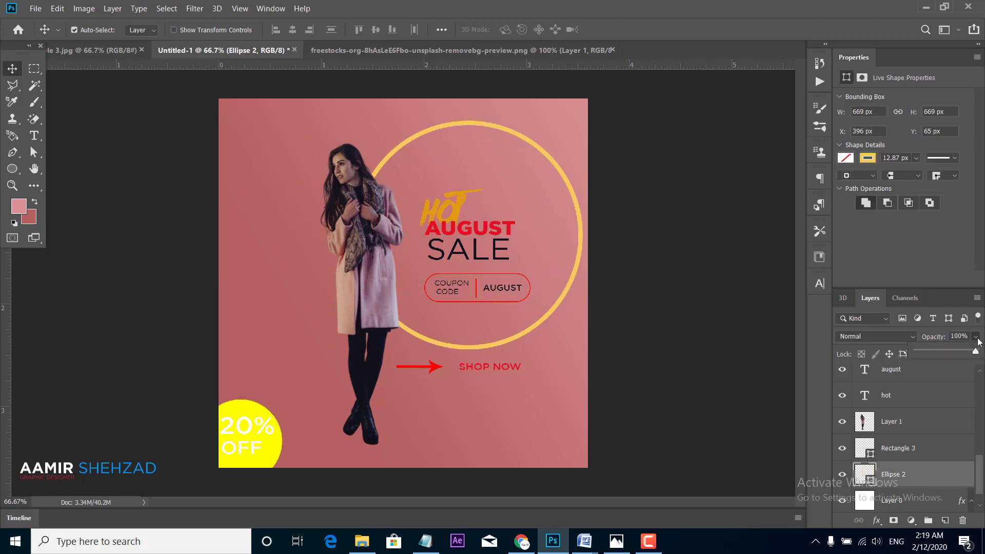
{"action": "left_click_drag", "start_coordinate": [950, 352], "coordinate": [941, 350]}
{"action": "left_click", "coordinate": [565, 296]}
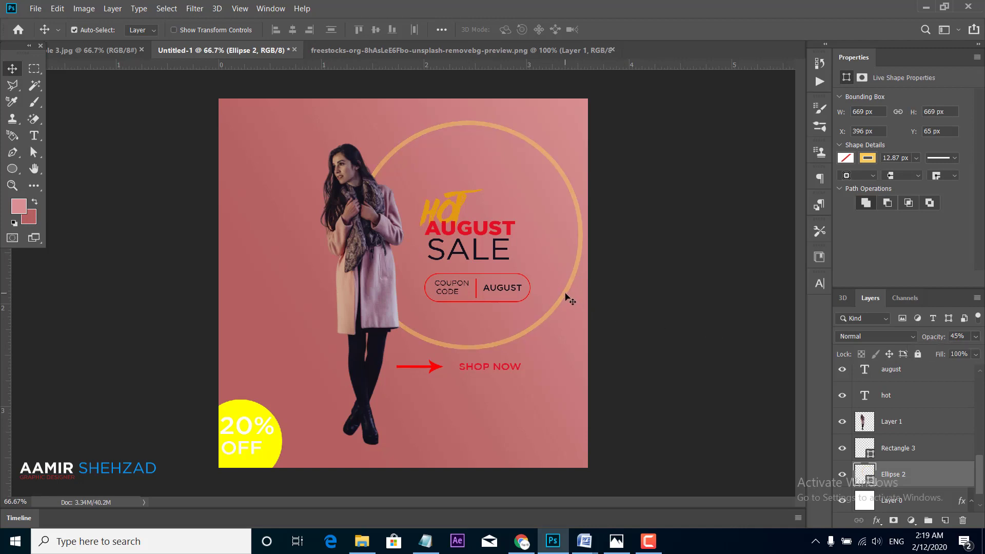
{"action": "left_click_drag", "start_coordinate": [564, 296], "coordinate": [293, 178]}
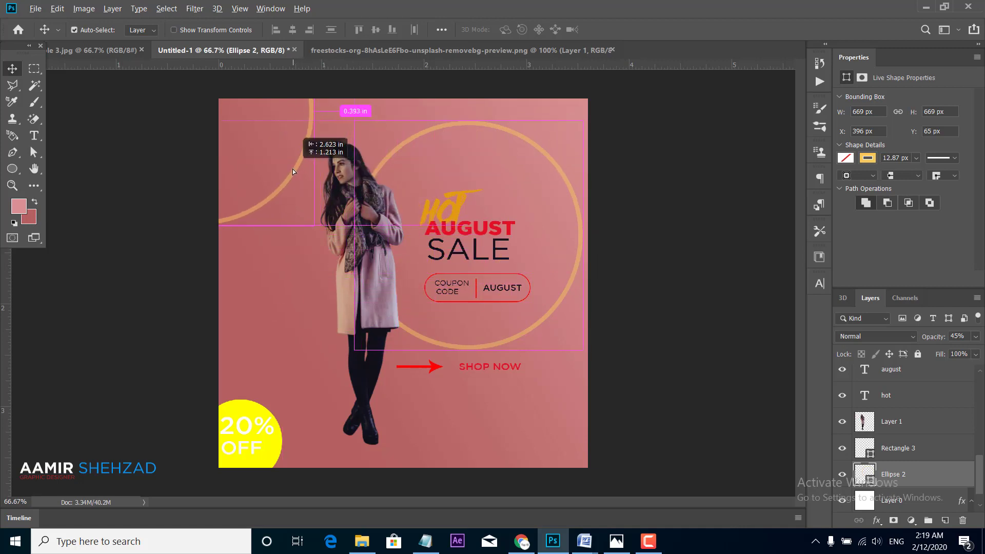